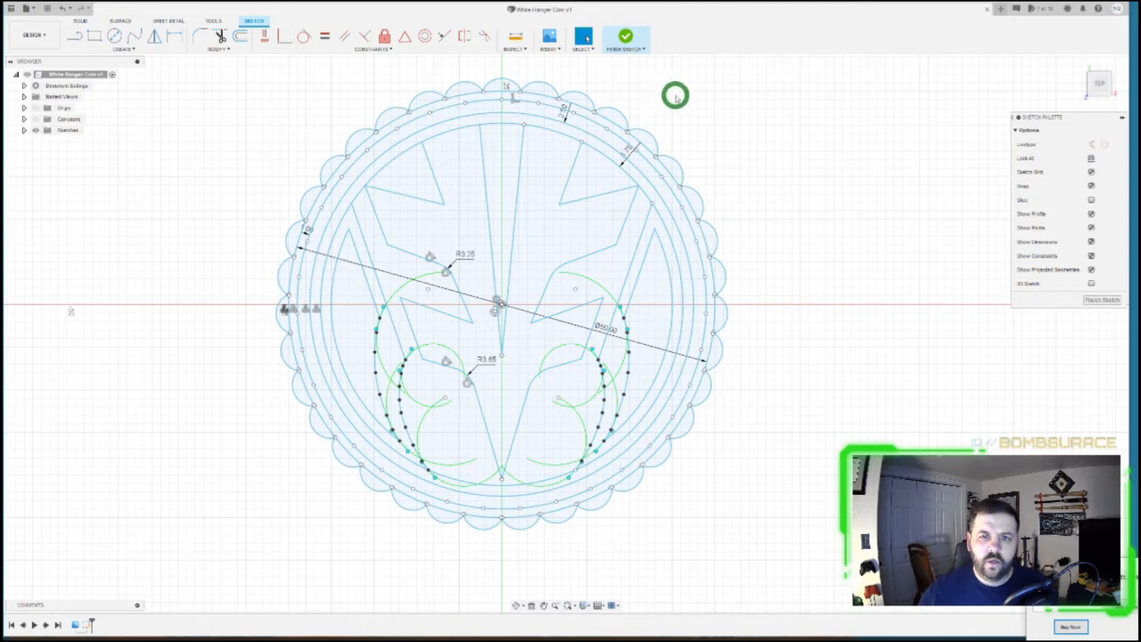
- Finish the coin sketch and expand the Sketches folder to list its contents
{"action": "left_click", "coordinate": [1102, 300]}
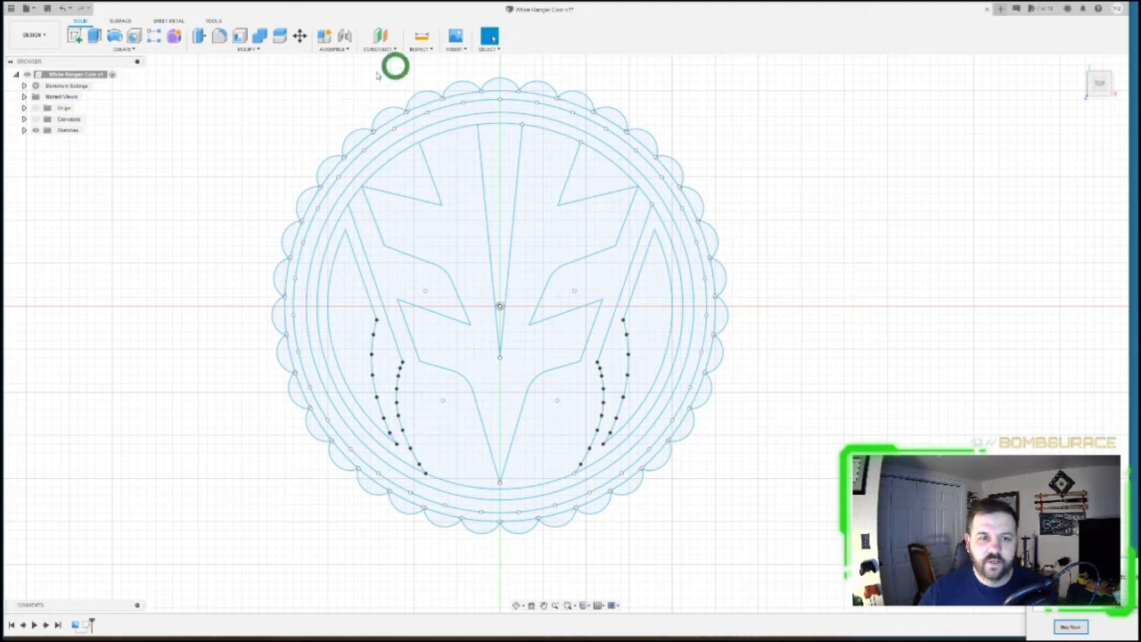
{"action": "left_click", "coordinate": [24, 130]}
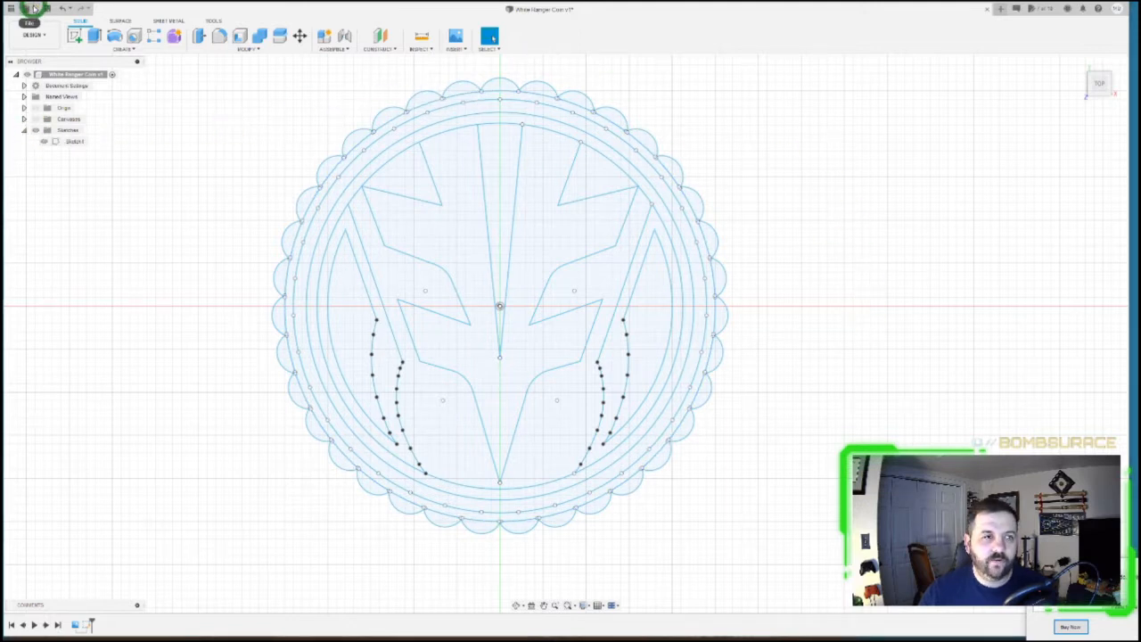
{"action": "left_click", "coordinate": [34, 8]}
{"action": "left_click", "coordinate": [33, 8]}
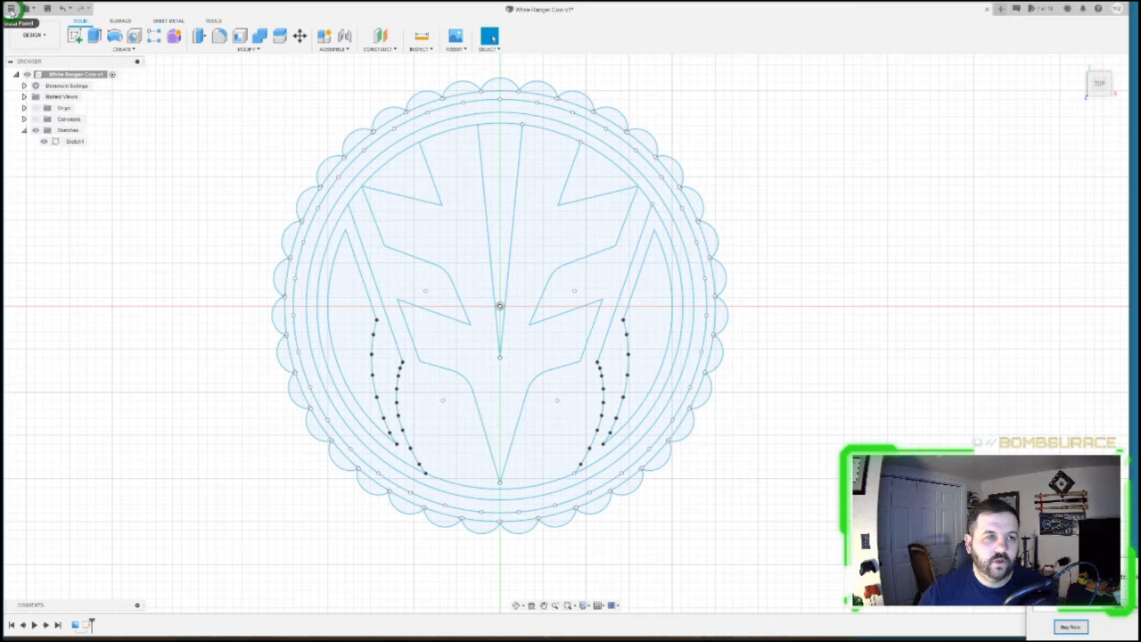
{"action": "left_click", "coordinate": [11, 8]}
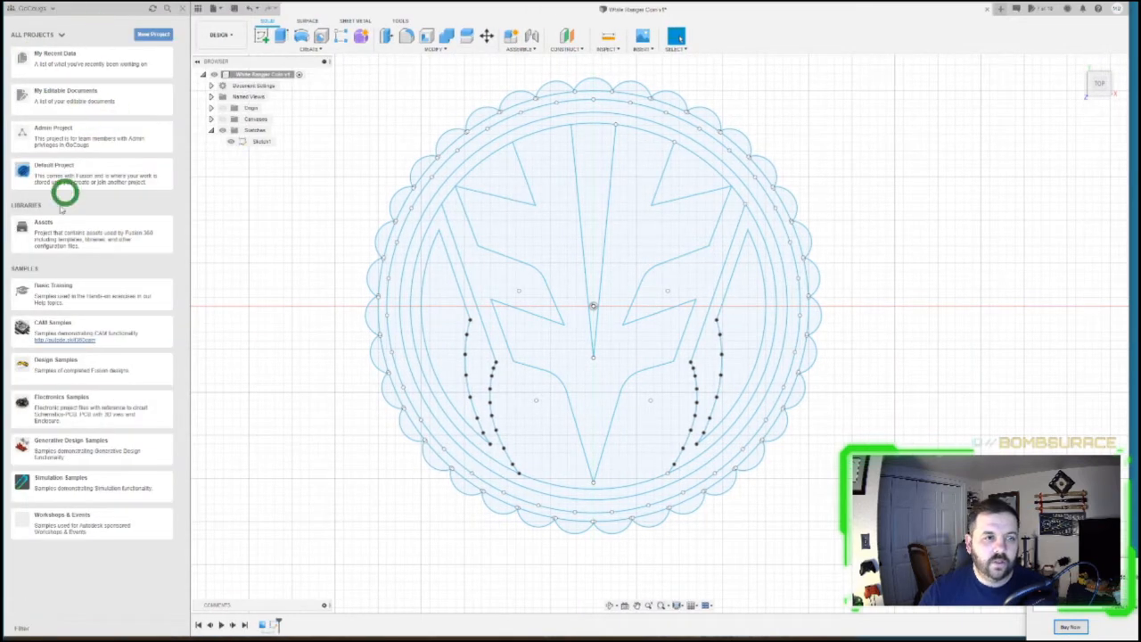
{"action": "left_click", "coordinate": [102, 61]}
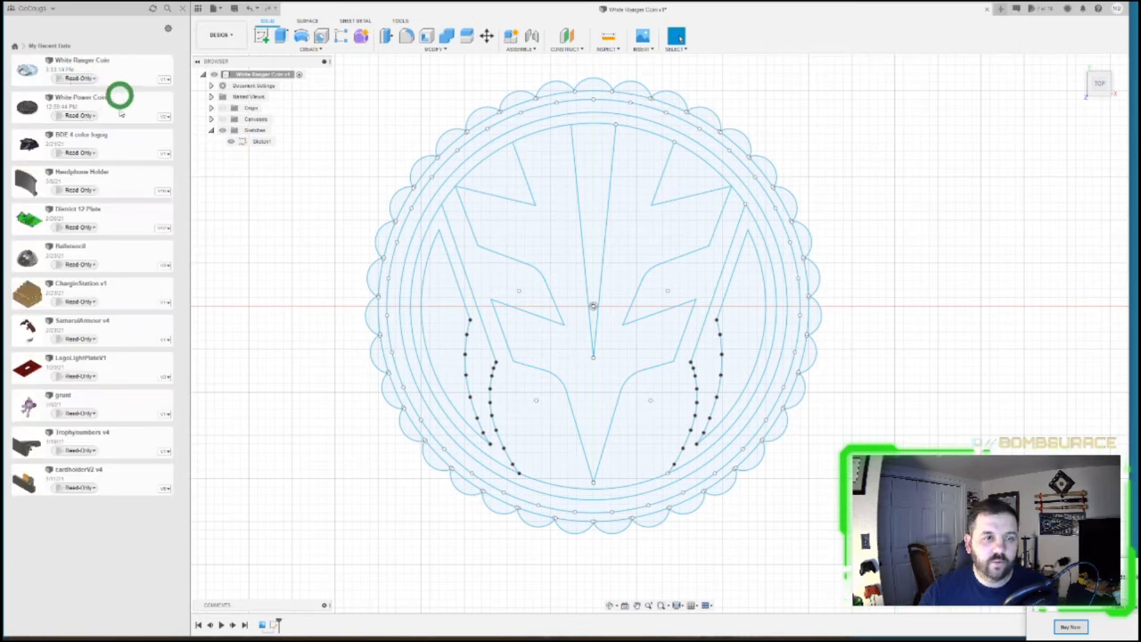
{"action": "left_click", "coordinate": [181, 11]}
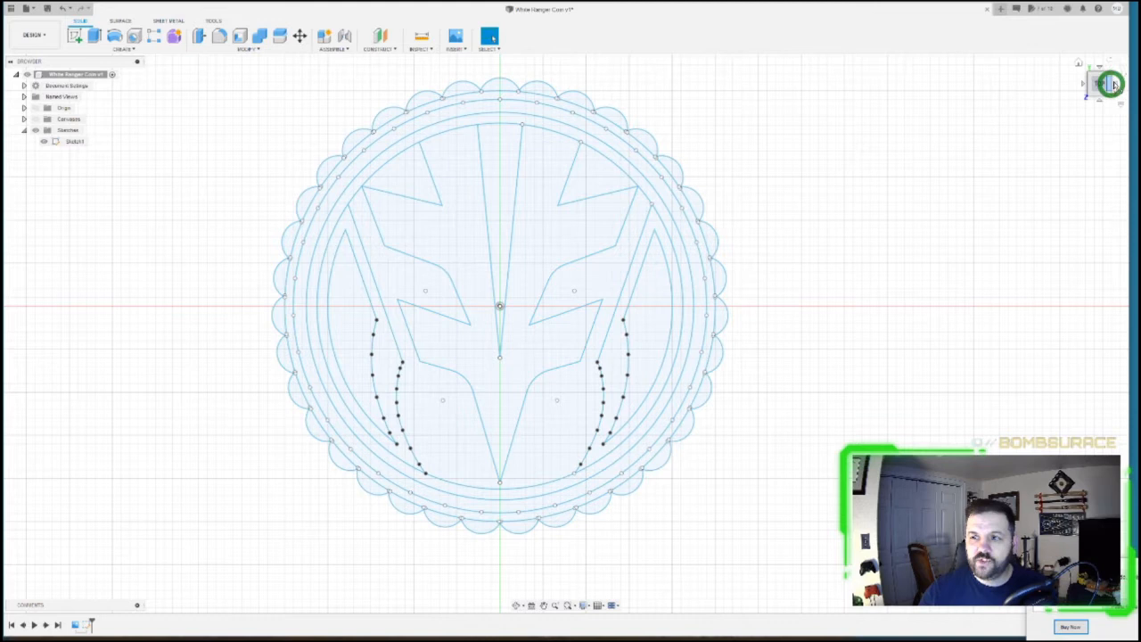
- Rename the coin sketch as WhiteCoin
{"action": "scroll", "coordinate": [918, 207], "scroll_direction": "down", "scroll_amount": 1}
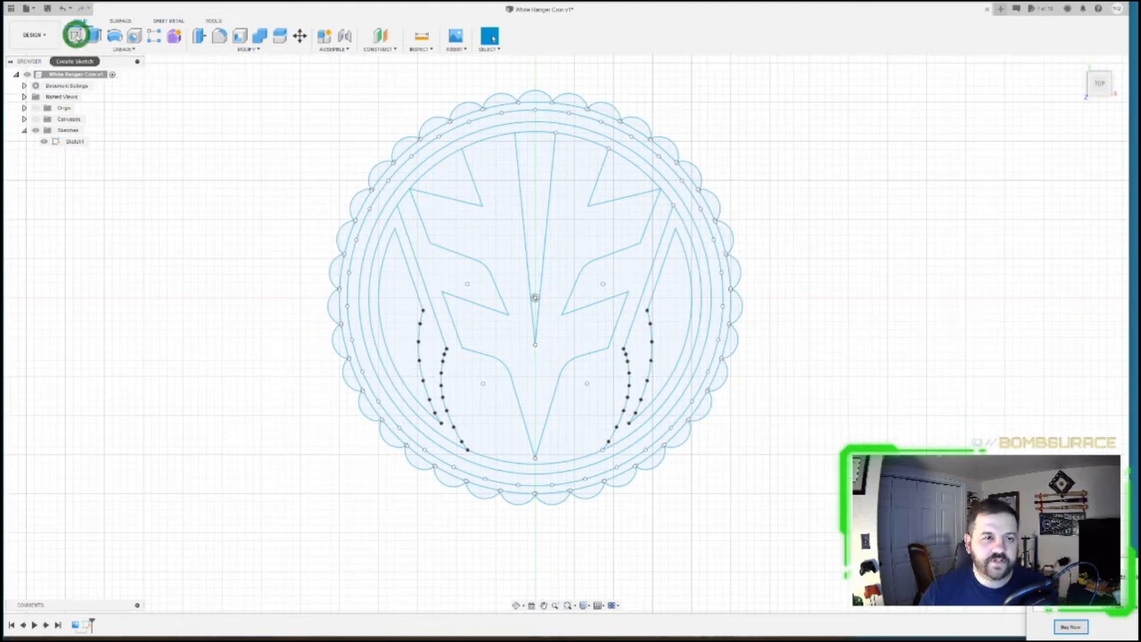
{"action": "left_click", "coordinate": [74, 140]}
{"action": "left_click", "coordinate": [73, 141]}
{"action": "type", "text": "WHITECOIN"}
{"action": "key", "text": "Return"}
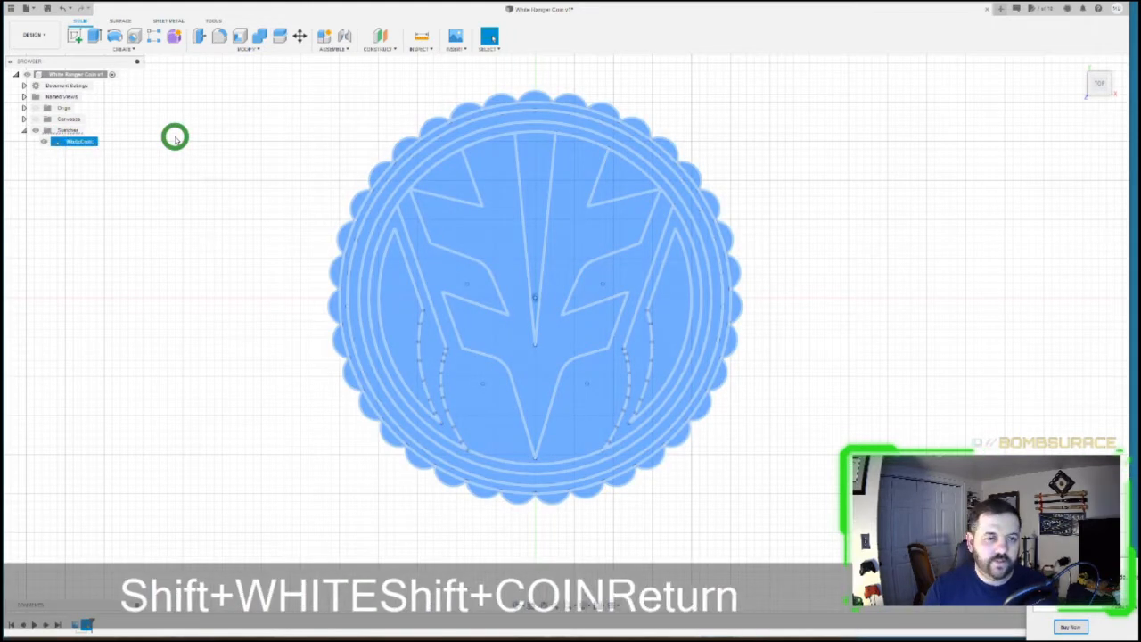
- Rename the coin sketch as Ranger Coin
{"action": "left_click", "coordinate": [82, 141]}
{"action": "type", "text": "Ranger Co"}
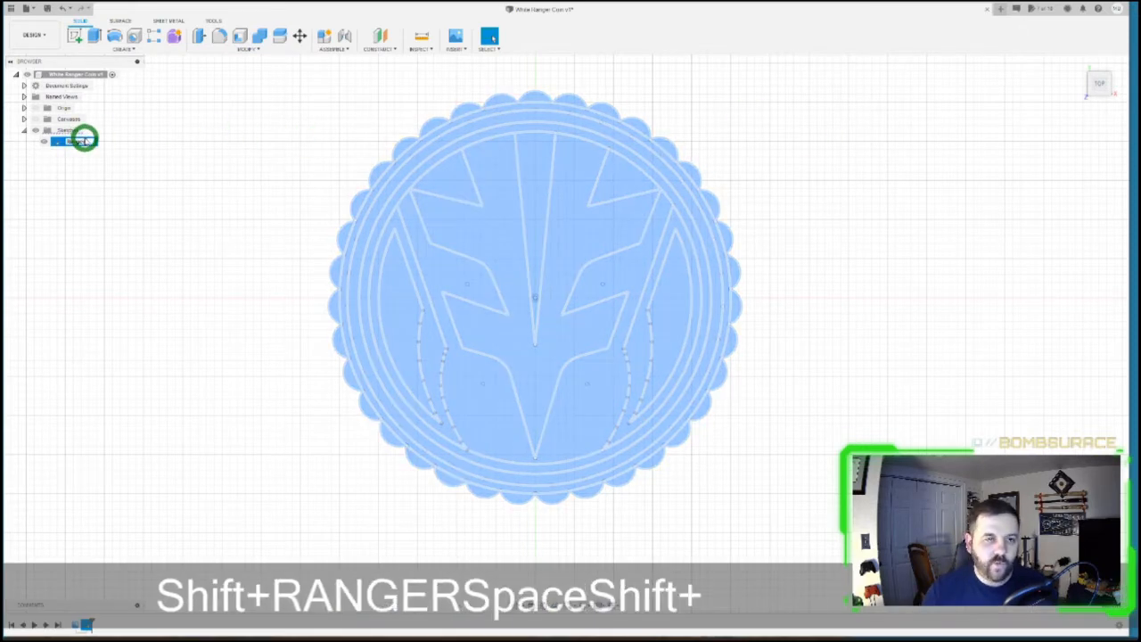
{"action": "type", "text": "in"}
{"action": "key", "text": "Return"}
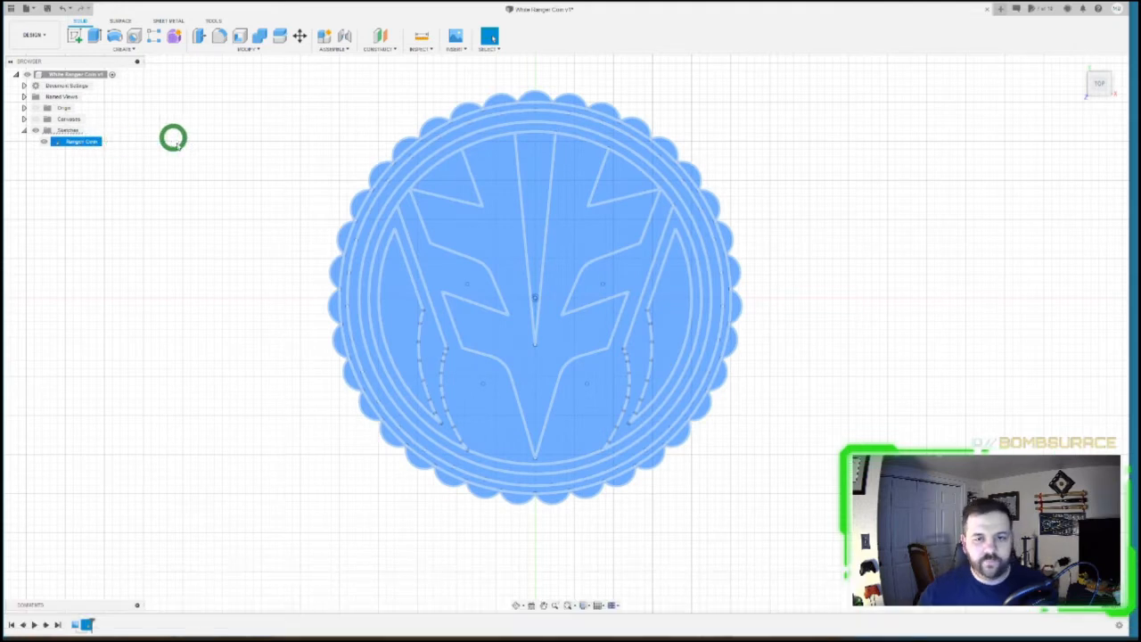
{"action": "left_click_drag", "start_coordinate": [1102, 83], "coordinate": [1079, 87]}
{"action": "left_click", "coordinate": [1054, 101]}
{"action": "left_click", "coordinate": [1100, 83]}
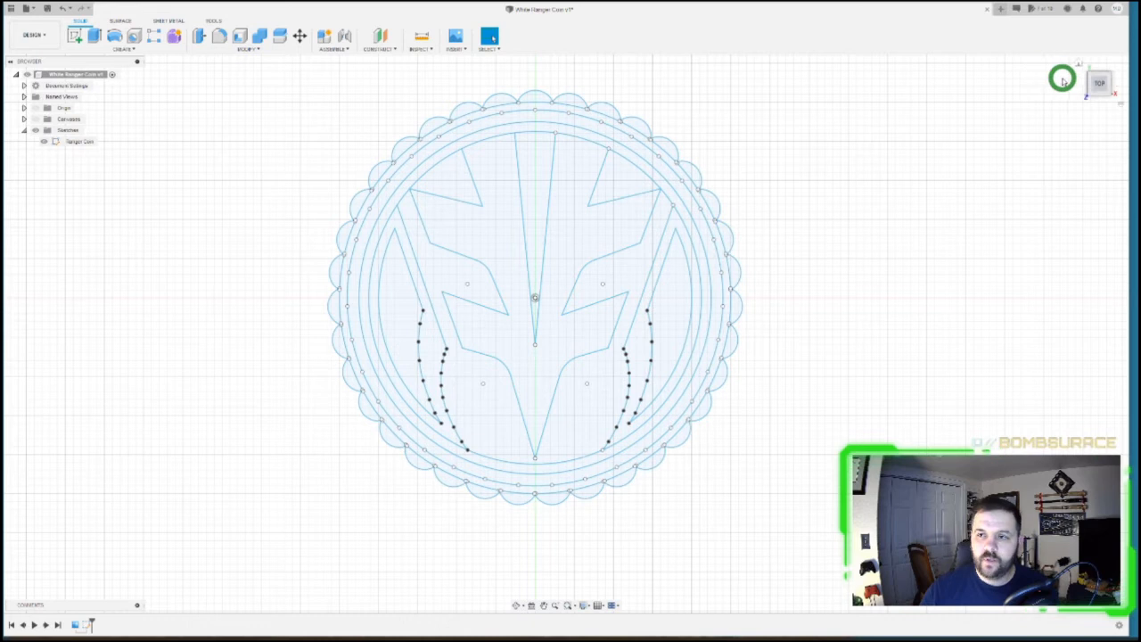
{"action": "left_click", "coordinate": [1097, 82]}
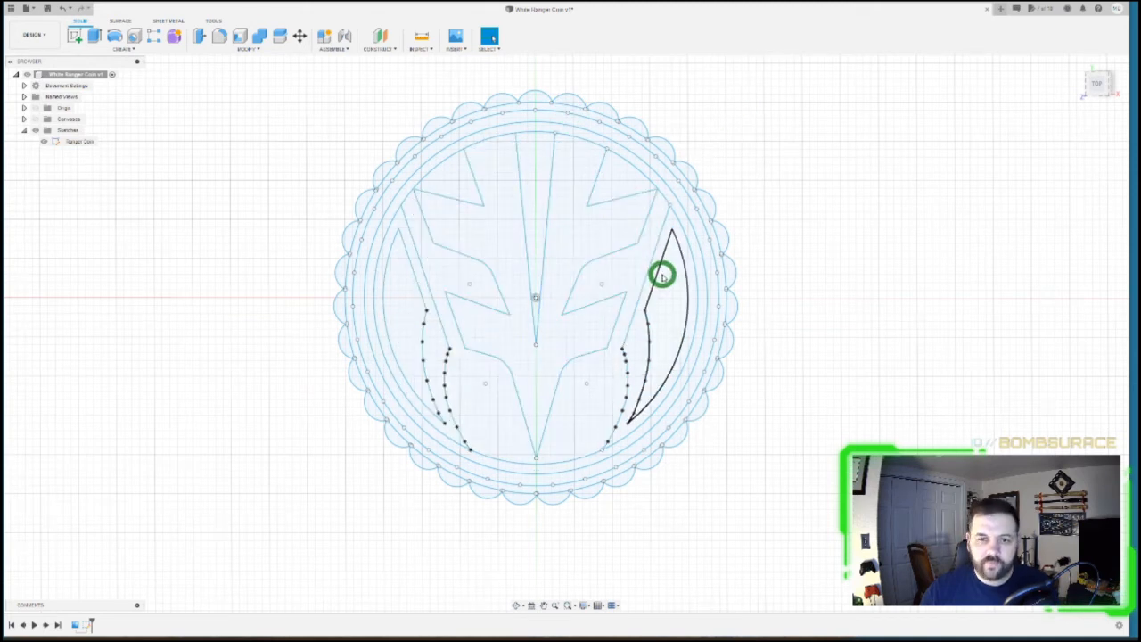
{"action": "mouse_move", "coordinate": [1104, 83]}
{"action": "left_mouse_down"}
{"action": "mouse_move", "coordinate": [1085, 88]}
{"action": "mouse_move", "coordinate": [1116, 84]}
{"action": "left_mouse_up"}
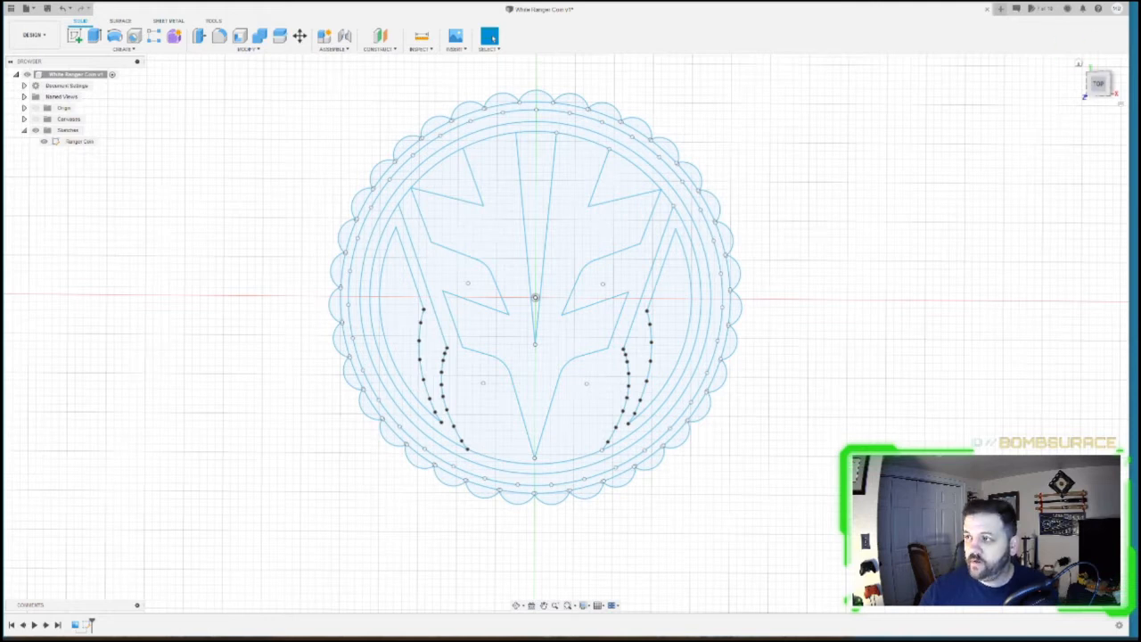
{"action": "key", "text": "alt+Tab"}
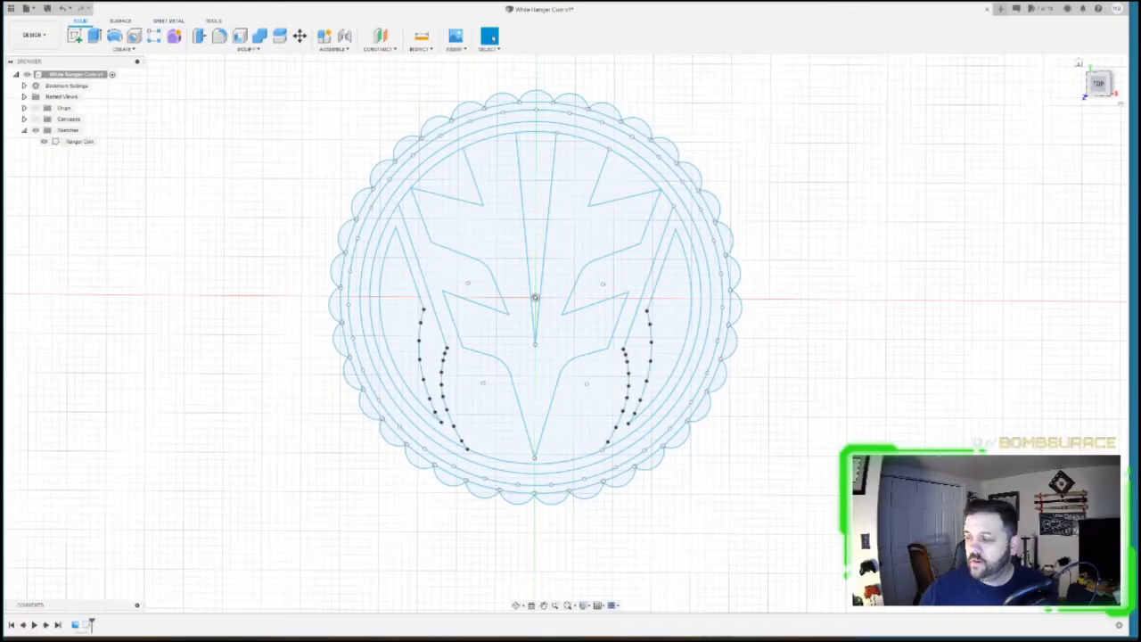
- Extrude all profiles of the Ranger Coin sketch together by 5 mm as a new body
{"action": "mouse_move", "coordinate": [794, 77]}
{"action": "left_mouse_down"}
{"action": "mouse_move", "coordinate": [400, 224]}
{"action": "mouse_move", "coordinate": [339, 438]}
{"action": "mouse_move", "coordinate": [354, 505]}
{"action": "mouse_move", "coordinate": [342, 511]}
{"action": "left_mouse_up"}
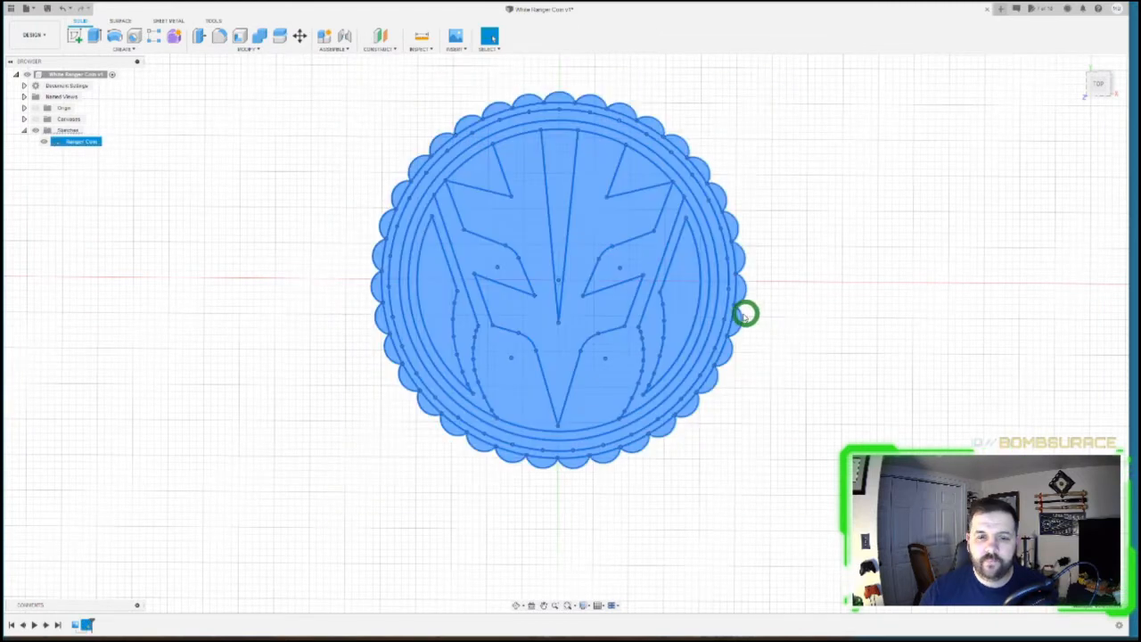
{"action": "key", "text": "e"}
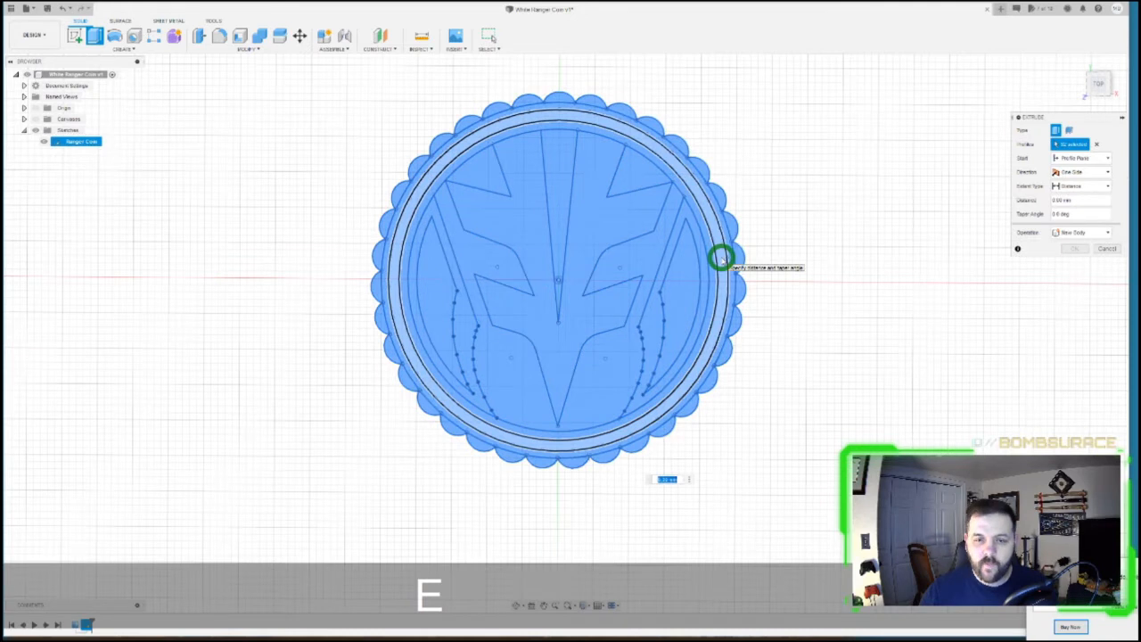
{"action": "left_click", "coordinate": [721, 257]}
{"action": "left_click_drag", "start_coordinate": [1098, 83], "coordinate": [1025, 51]}
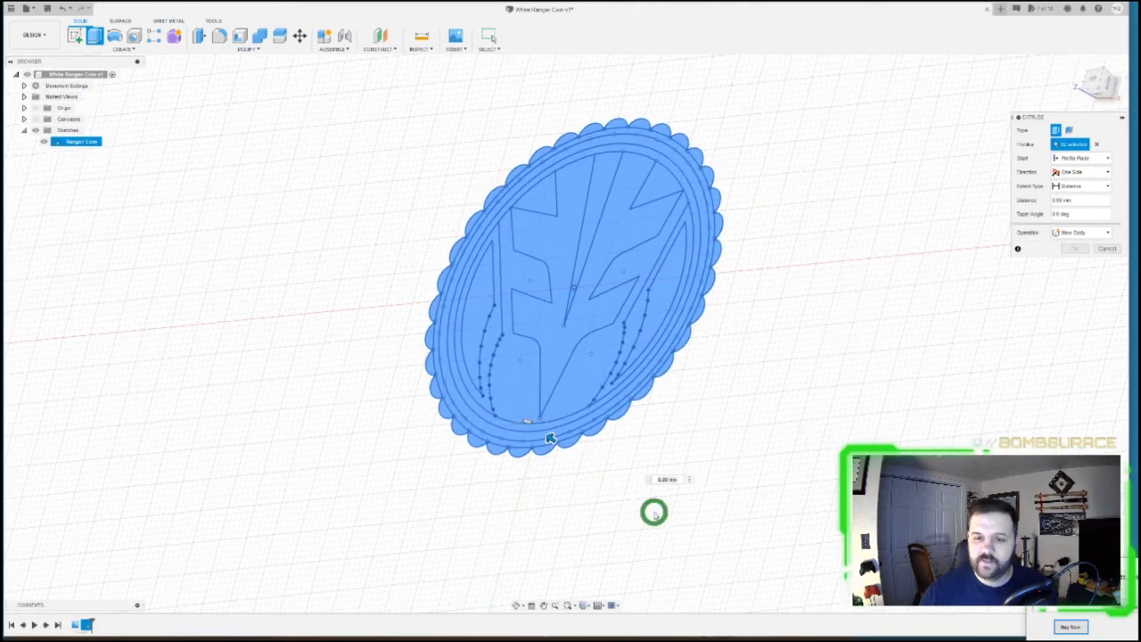
{"action": "mouse_move", "coordinate": [548, 437]}
{"action": "left_mouse_down"}
{"action": "mouse_move", "coordinate": [522, 423]}
{"action": "mouse_move", "coordinate": [541, 431]}
{"action": "left_mouse_up"}
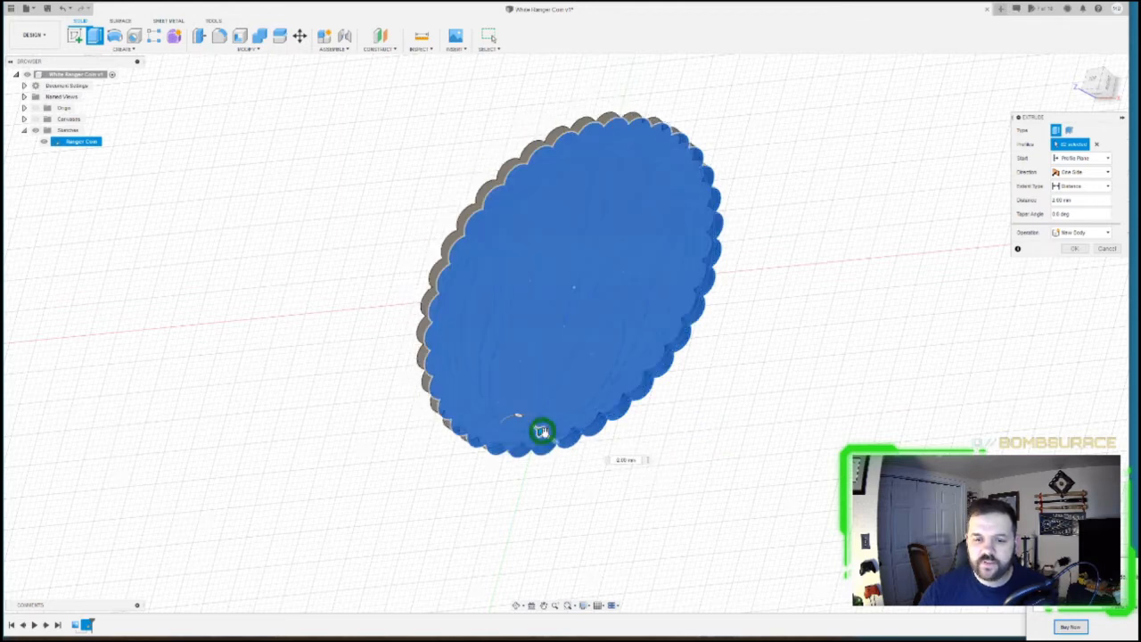
{"action": "left_click", "coordinate": [632, 458]}
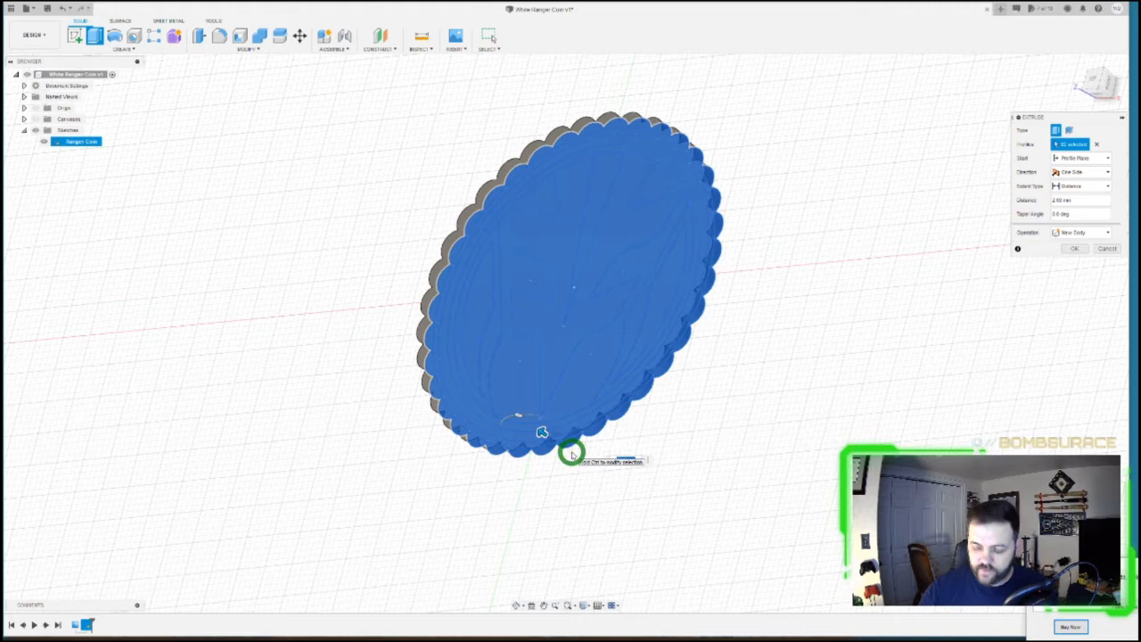
{"action": "type", "text": "5"}
{"action": "key", "text": "Return"}
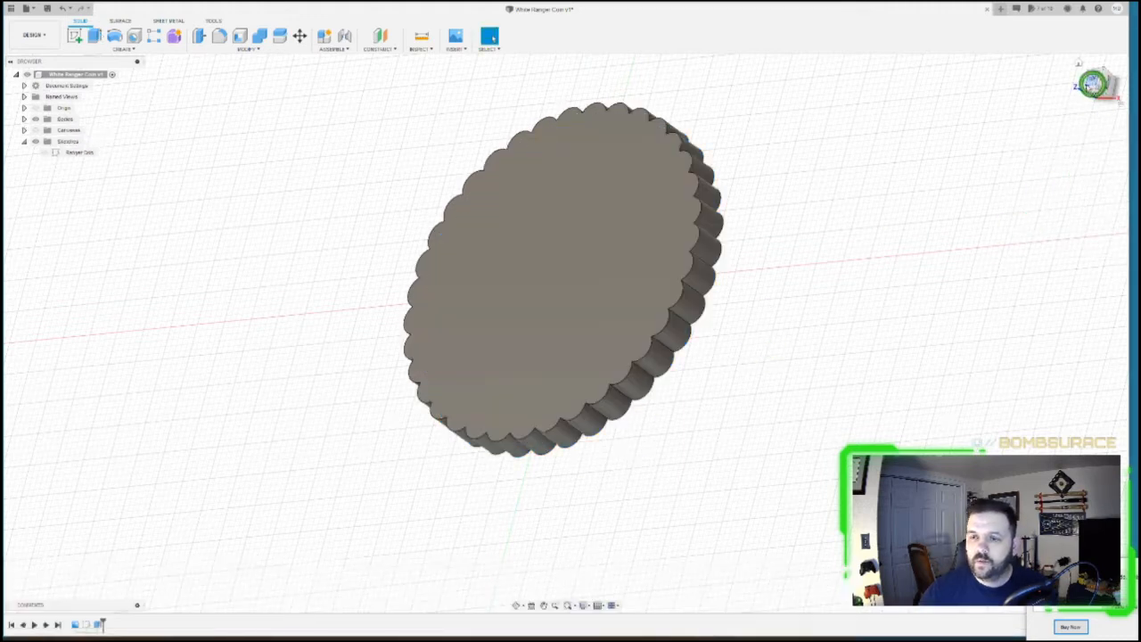
- Rename the extruded coin body as CoinBase
{"action": "left_click", "coordinate": [1093, 82]}
{"action": "left_click", "coordinate": [24, 118]}
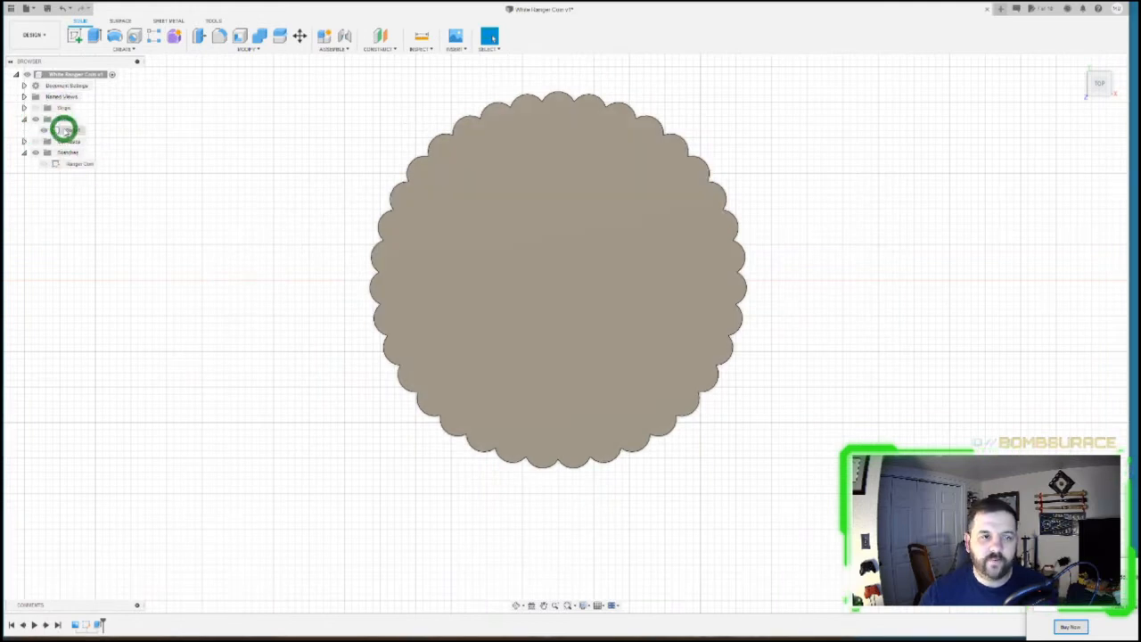
{"action": "left_click", "coordinate": [71, 130]}
{"action": "key", "text": "shift+c"}
{"action": "type", "text": "oinBase"}
{"action": "key", "text": "Return"}
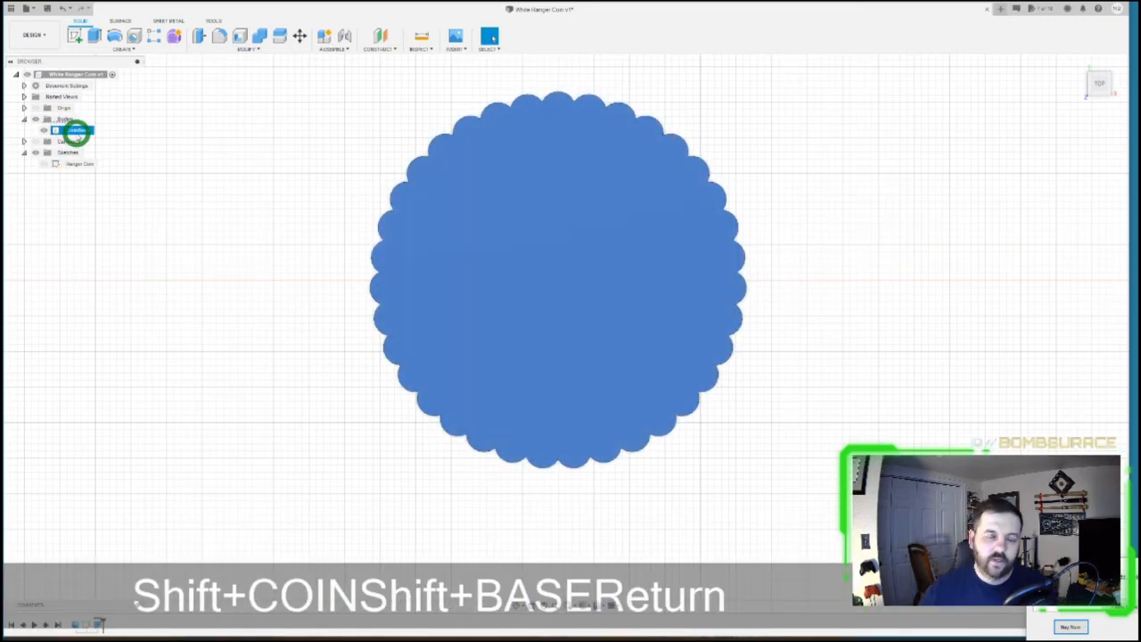
- Show the Ranger Coin sketch and hide the CoinBase body
{"action": "mouse_move", "coordinate": [1100, 82]}
{"action": "left_mouse_down"}
{"action": "mouse_move", "coordinate": [1031, 84]}
{"action": "mouse_move", "coordinate": [1106, 82]}
{"action": "mouse_move", "coordinate": [1093, 85]}
{"action": "left_mouse_up"}
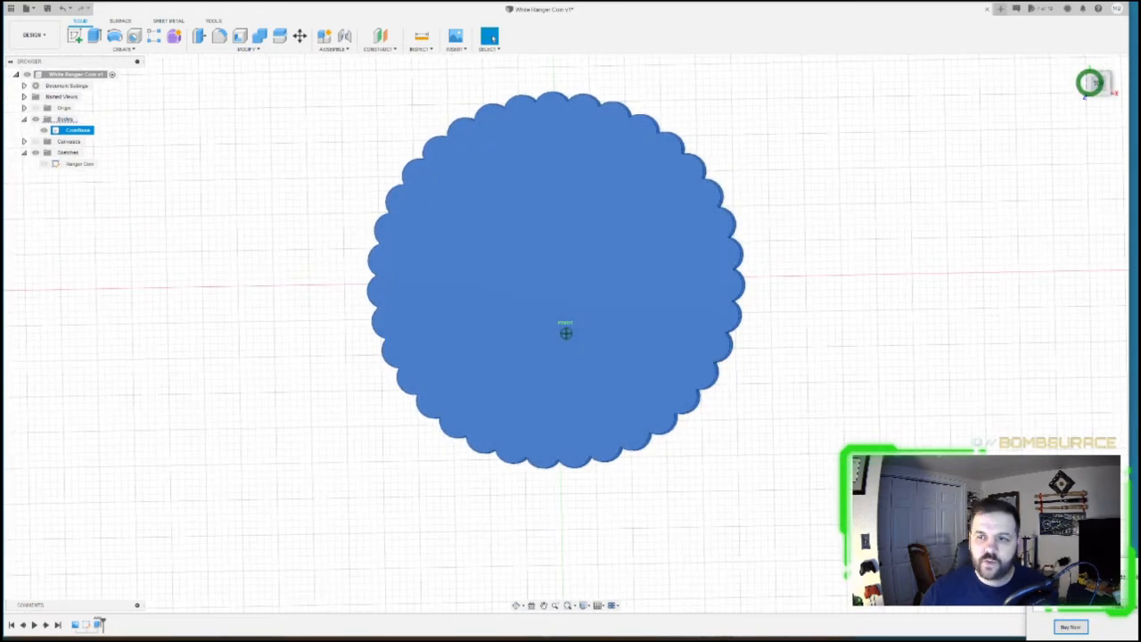
{"action": "left_click", "coordinate": [44, 164]}
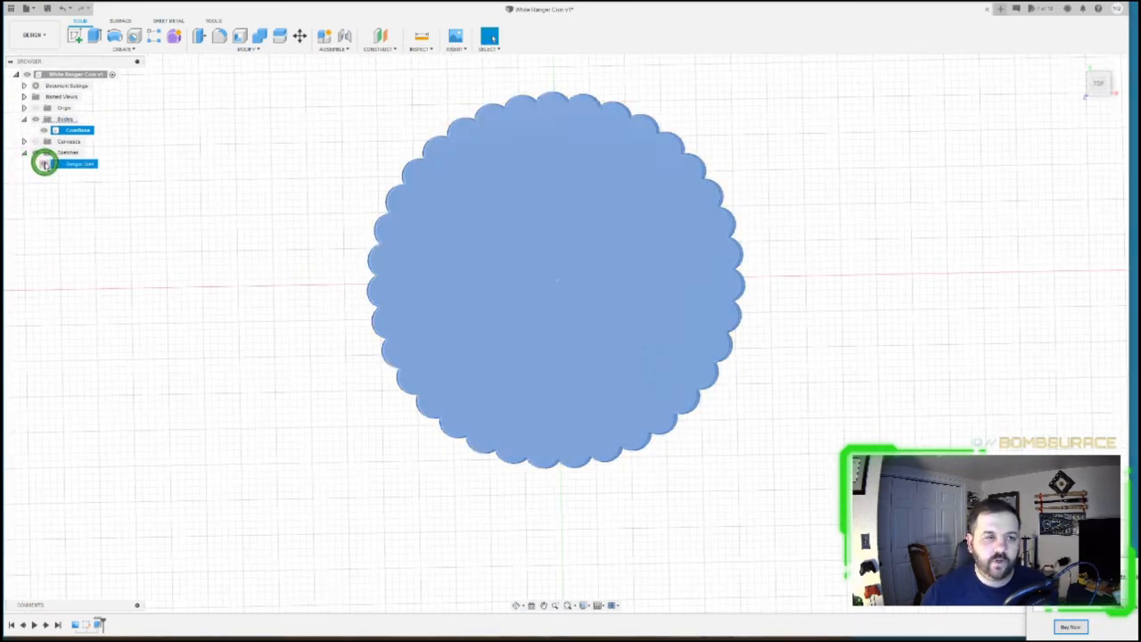
{"action": "left_click", "coordinate": [44, 130]}
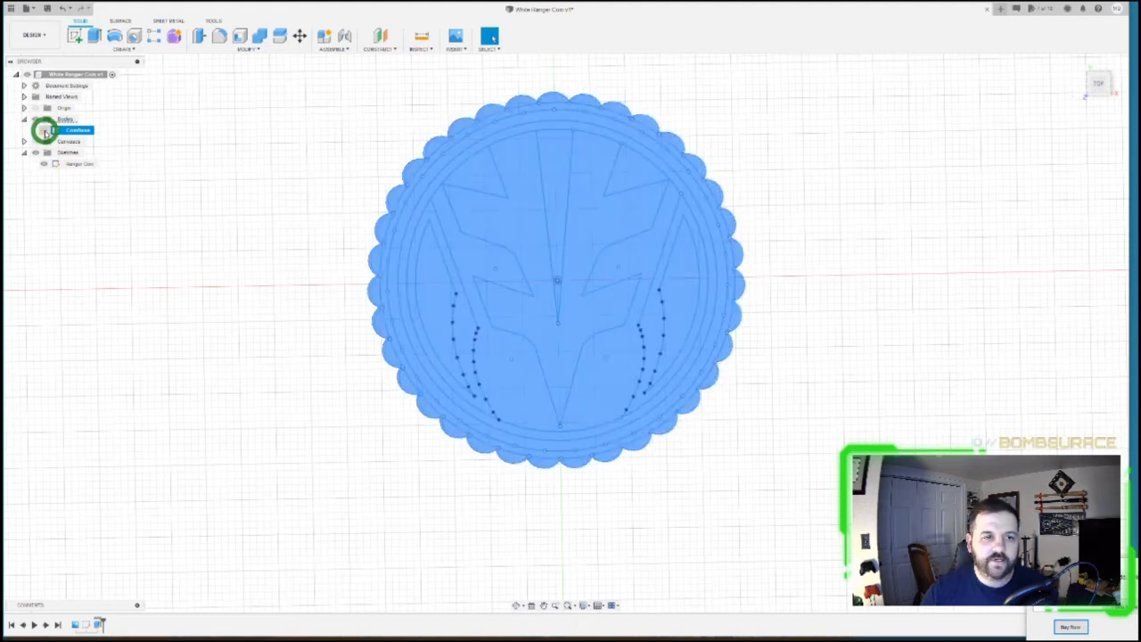
{"action": "left_click", "coordinate": [43, 130]}
{"action": "left_click", "coordinate": [44, 130]}
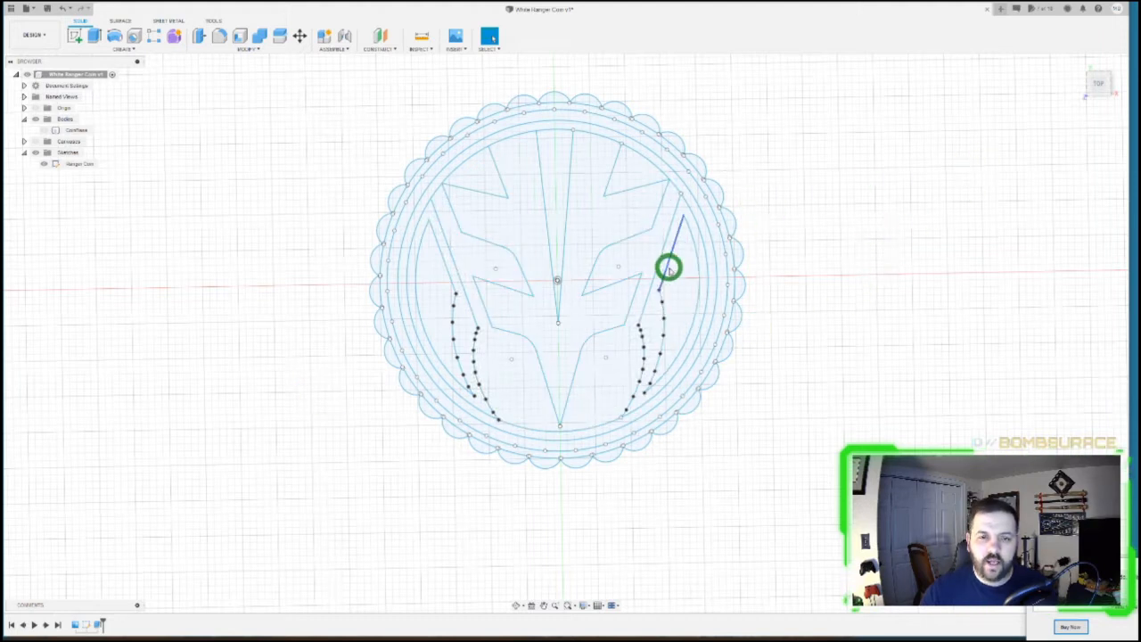
{"action": "scroll", "coordinate": [668, 268], "scroll_direction": "up", "scroll_amount": 2}
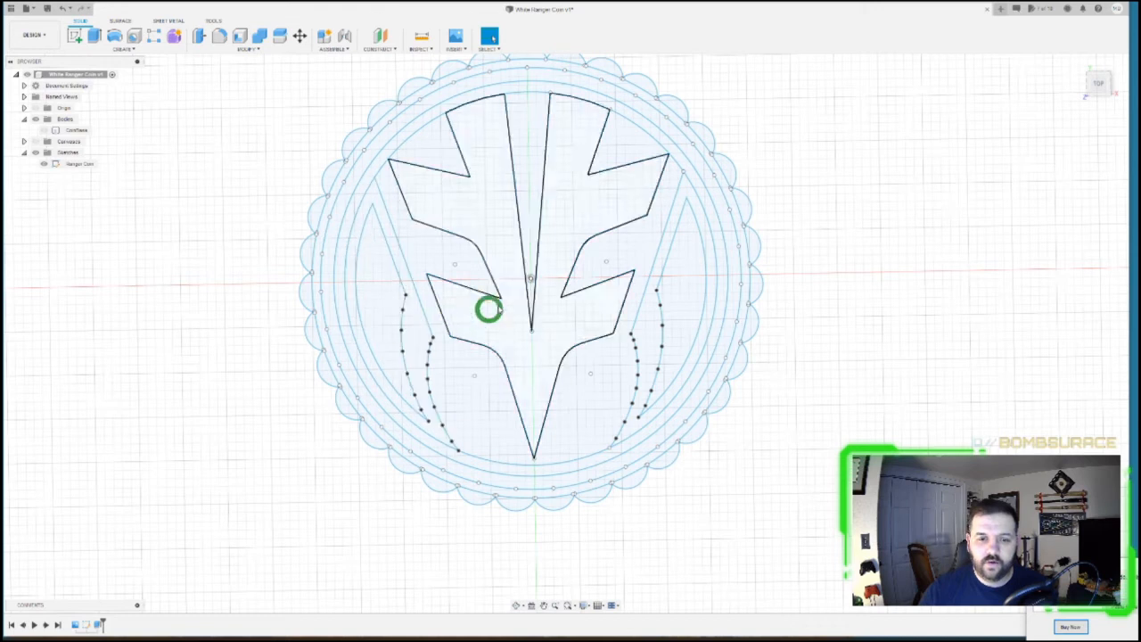
{"action": "key", "text": "e"}
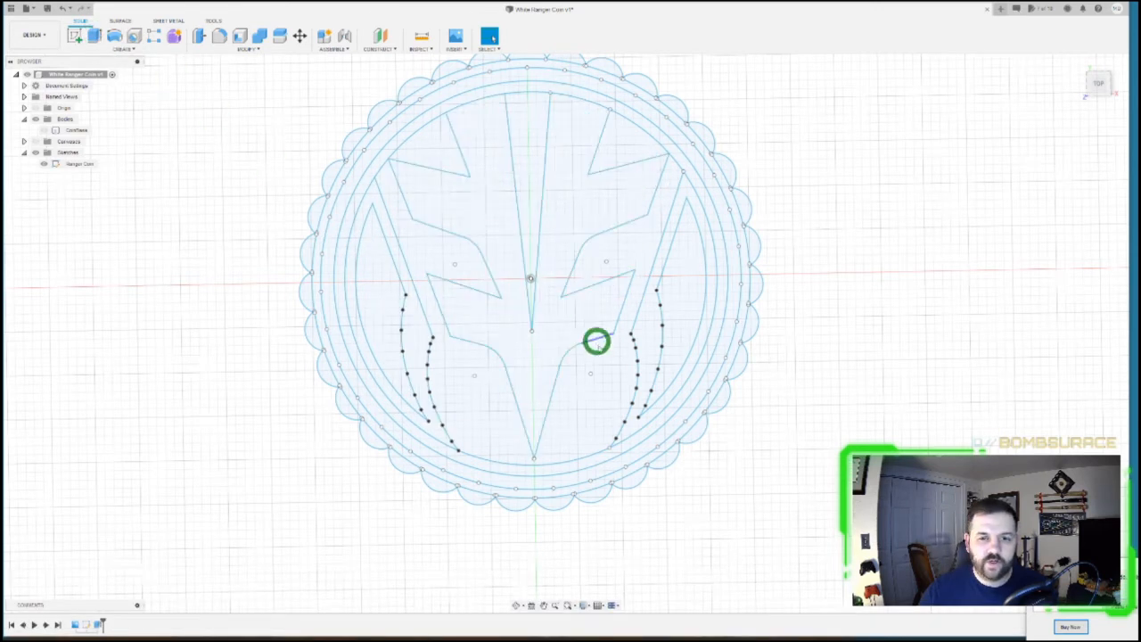
{"action": "left_click", "coordinate": [419, 339]}
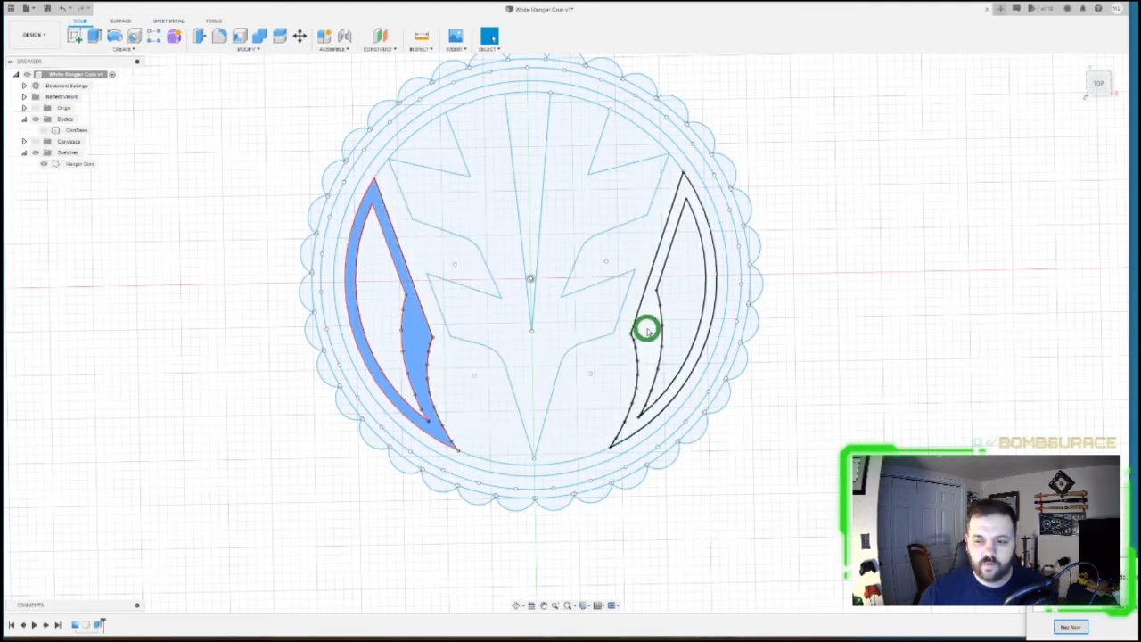
{"action": "left_click", "coordinate": [892, 295]}
- Extrude the central helmet profile and both side crescent profiles 6 mm, joining them to the shown CoinBase body
{"action": "key", "text": "e"}
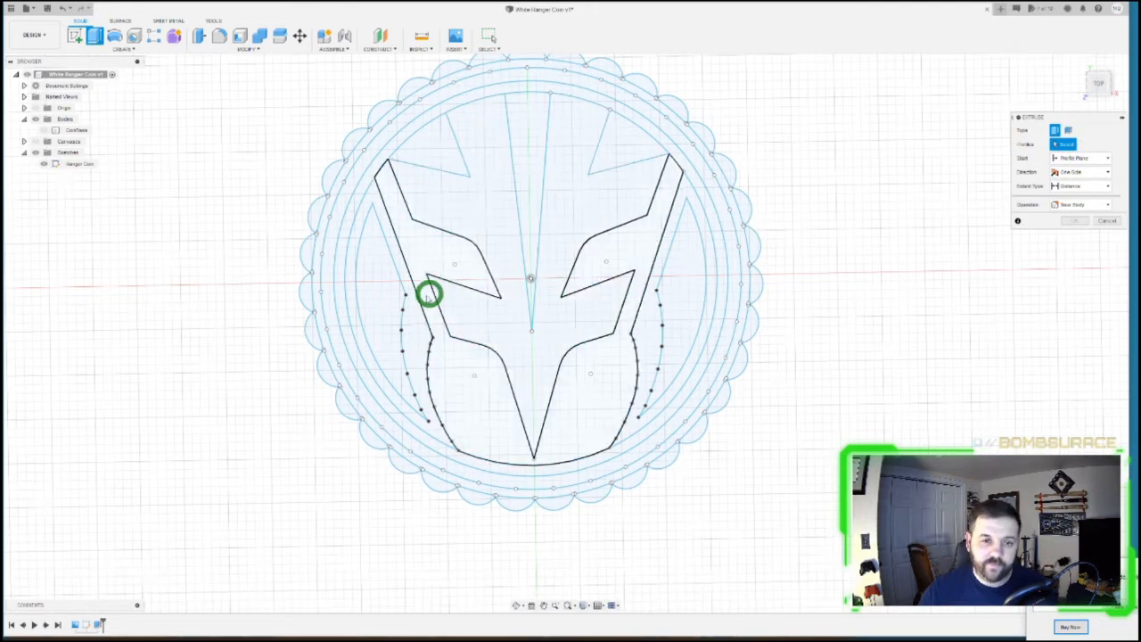
{"action": "left_click", "coordinate": [419, 328]}
{"action": "left_click", "coordinate": [479, 320]}
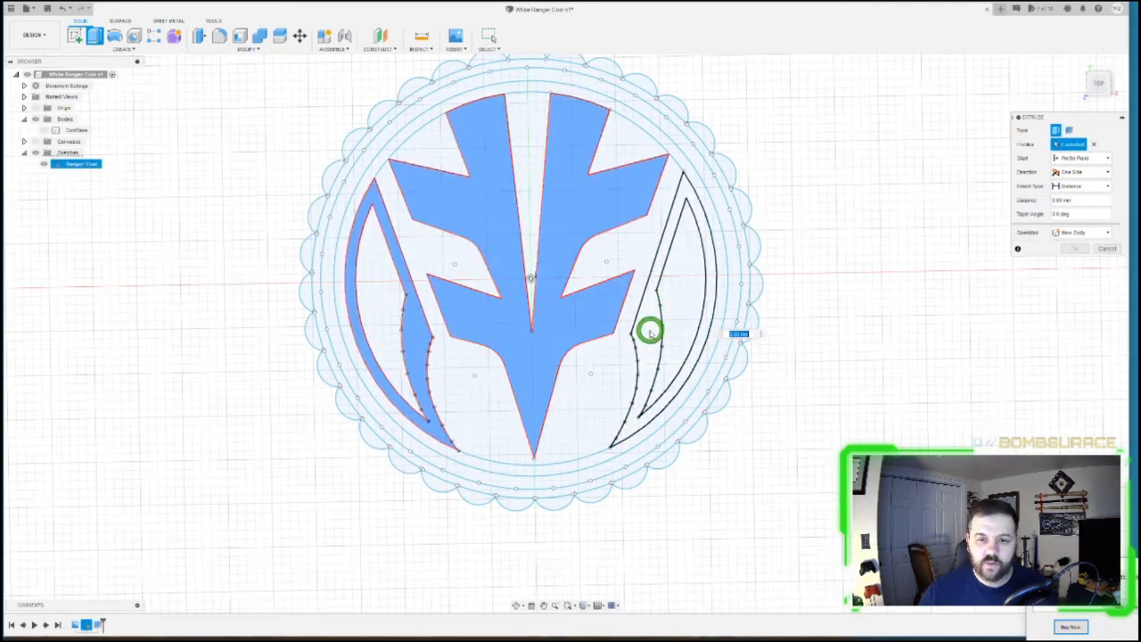
{"action": "left_click", "coordinate": [647, 329]}
{"action": "left_click_drag", "start_coordinate": [1099, 83], "coordinate": [1047, 69]}
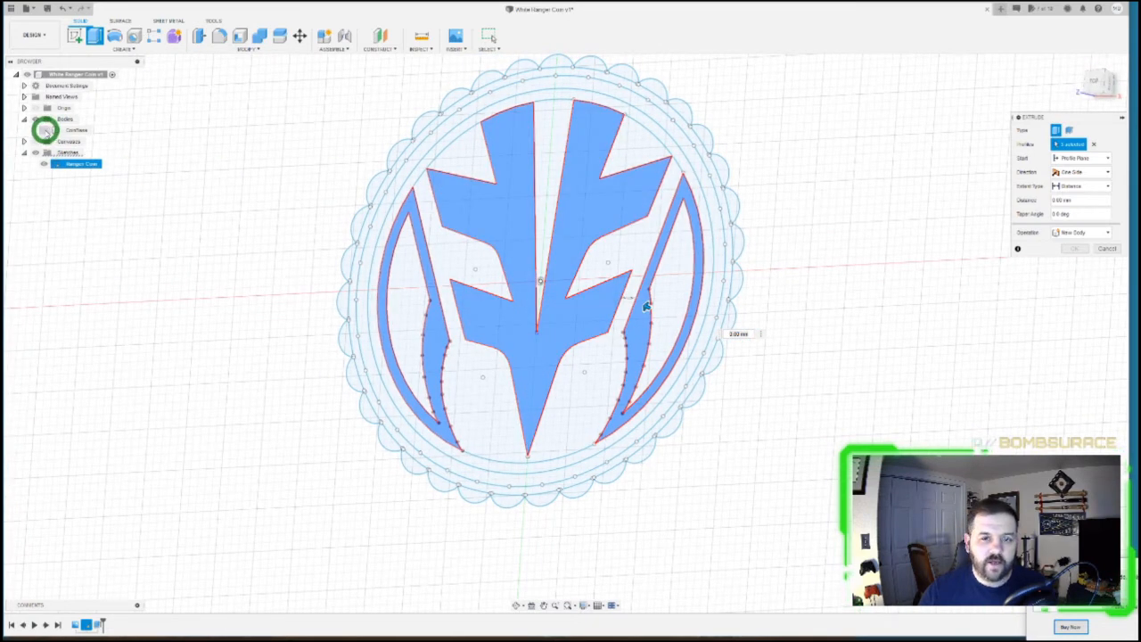
{"action": "left_click", "coordinate": [45, 130]}
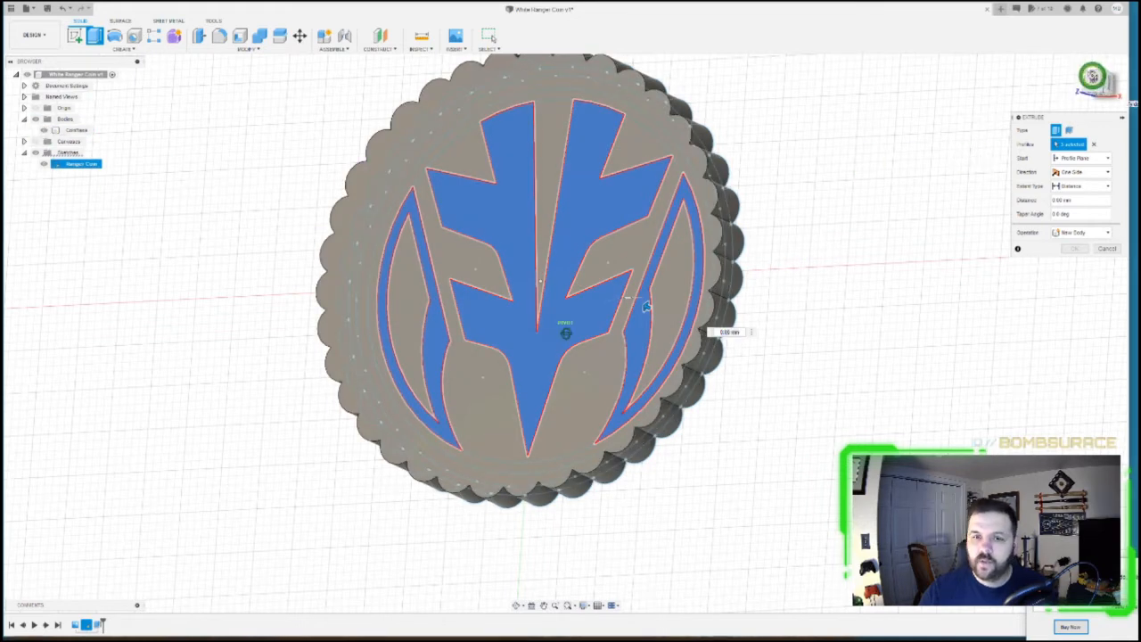
{"action": "left_click_drag", "start_coordinate": [1092, 73], "coordinate": [1089, 77]}
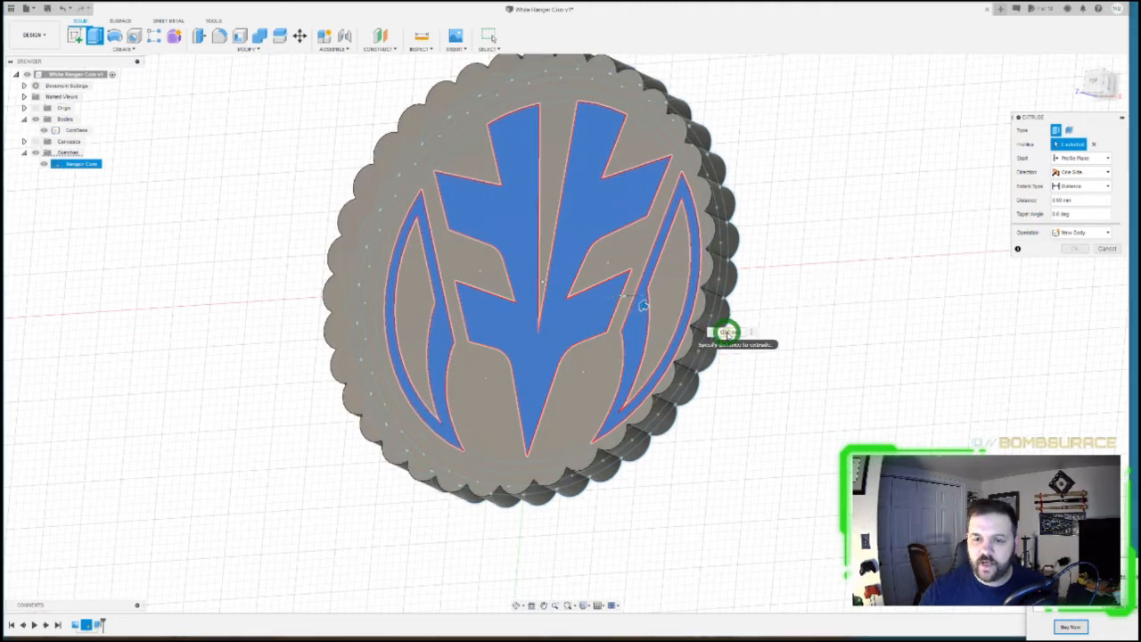
{"action": "type", "text": "6"}
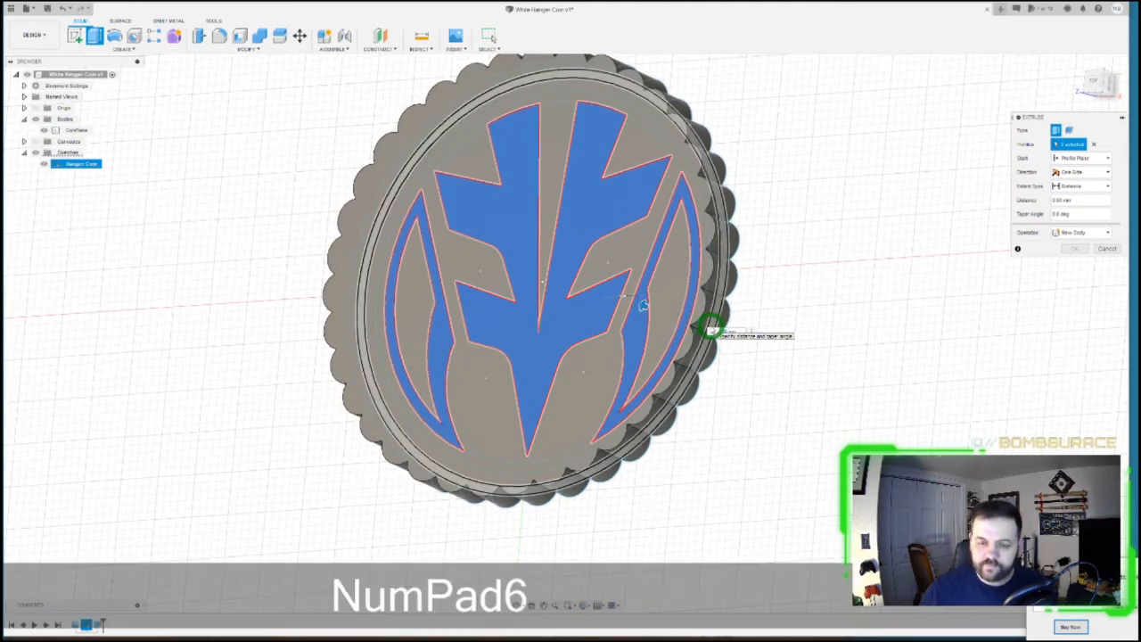
{"action": "left_click", "coordinate": [1072, 233]}
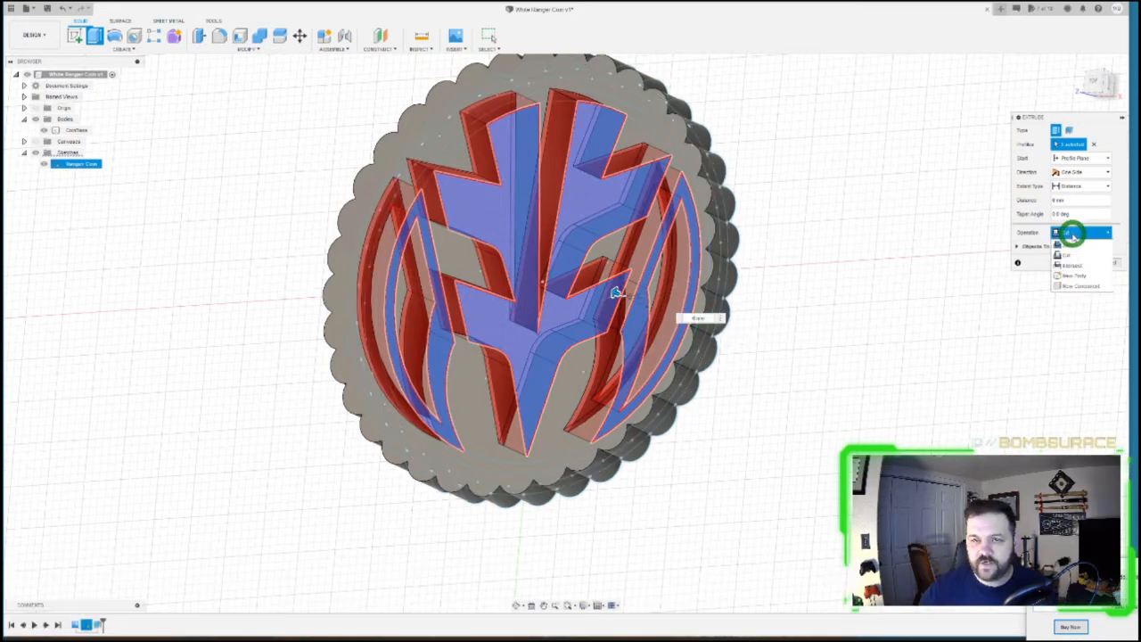
{"action": "left_click", "coordinate": [1074, 245]}
{"action": "left_click", "coordinate": [1074, 235]}
{"action": "left_click", "coordinate": [1082, 230]}
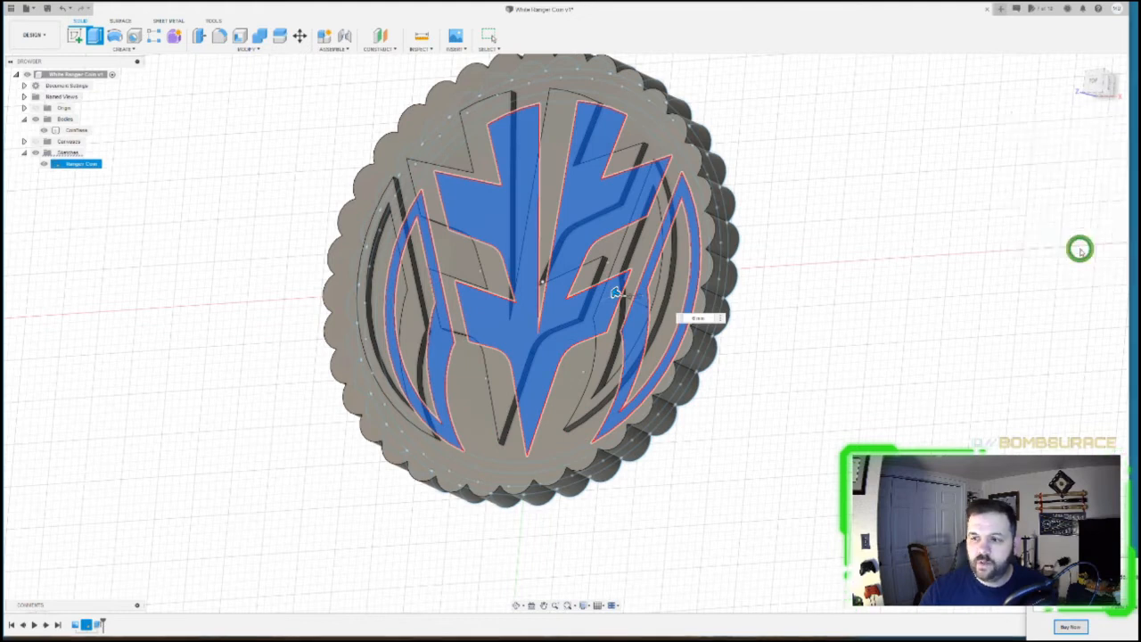
{"action": "left_click", "coordinate": [1078, 249]}
{"action": "left_click_drag", "start_coordinate": [1082, 80], "coordinate": [1058, 62]}
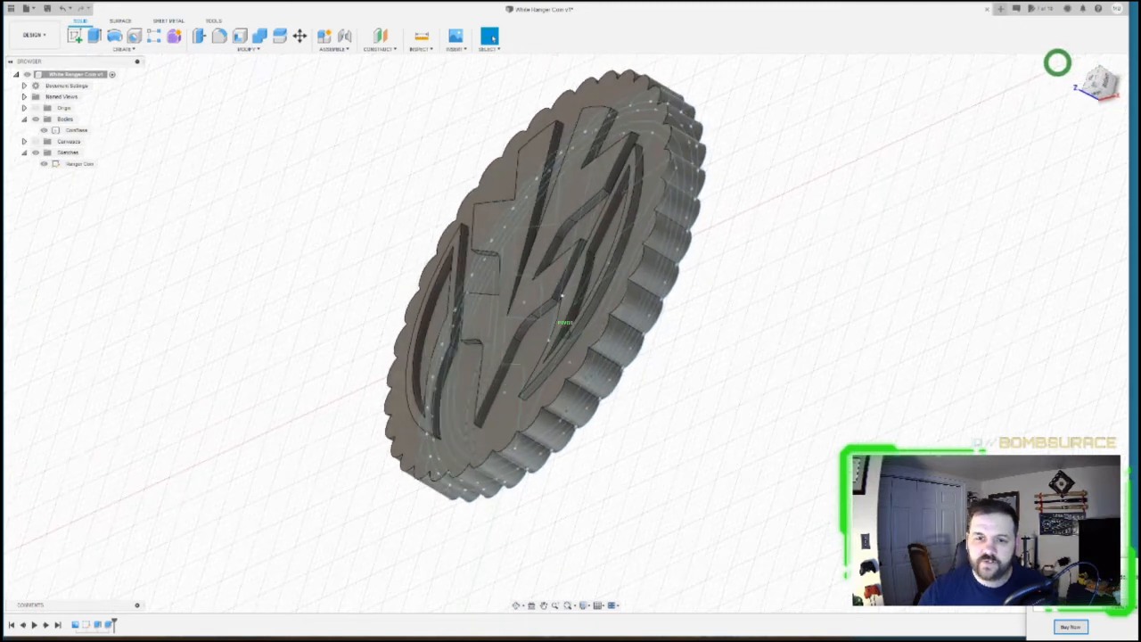
- Hide the Ranger Coin sketch to inspect the coin, and undo the joined helmet extrusion
{"action": "left_click", "coordinate": [44, 164]}
{"action": "left_click", "coordinate": [44, 163]}
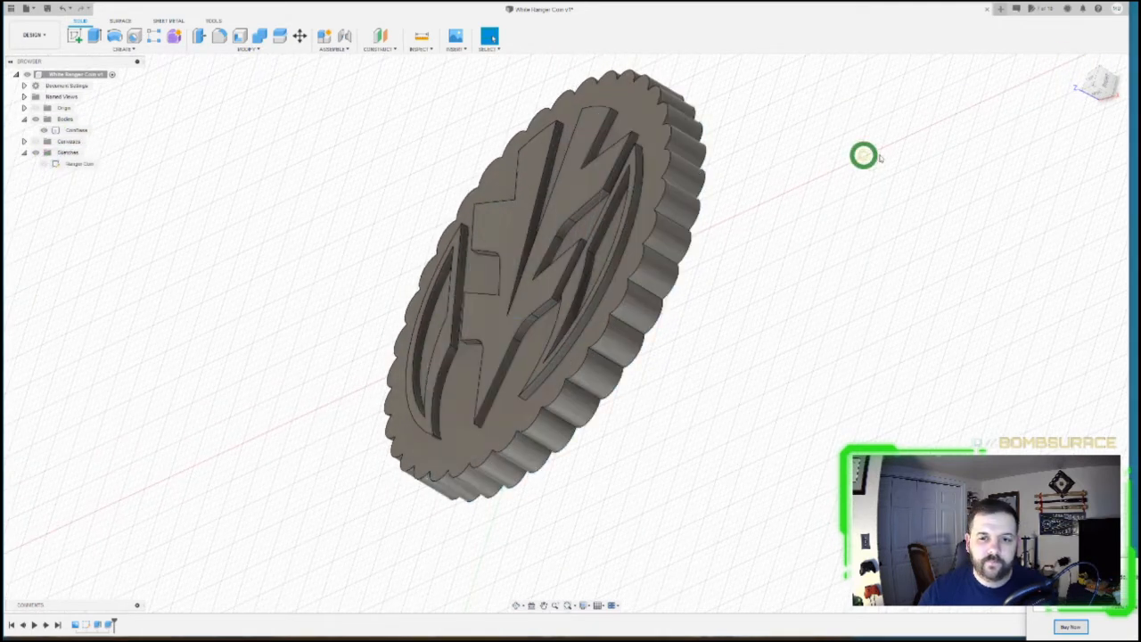
{"action": "mouse_move", "coordinate": [1104, 83]}
{"action": "left_mouse_down"}
{"action": "mouse_move", "coordinate": [1080, 71]}
{"action": "mouse_move", "coordinate": [1098, 83]}
{"action": "left_mouse_up"}
{"action": "left_click", "coordinate": [1097, 83]}
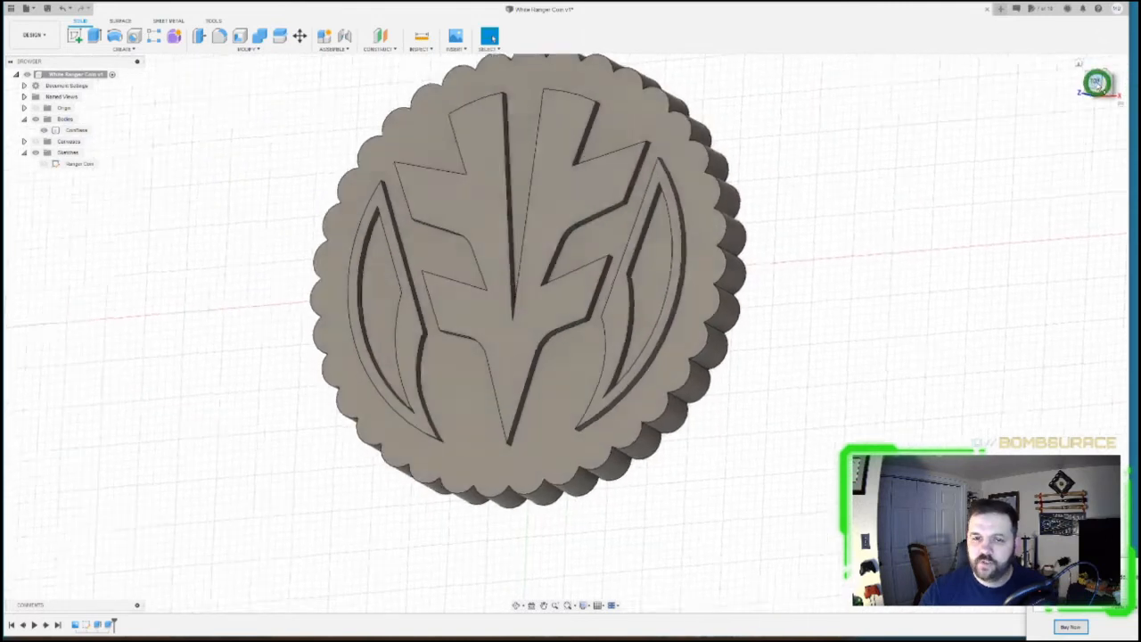
{"action": "key", "text": "ctrl+z"}
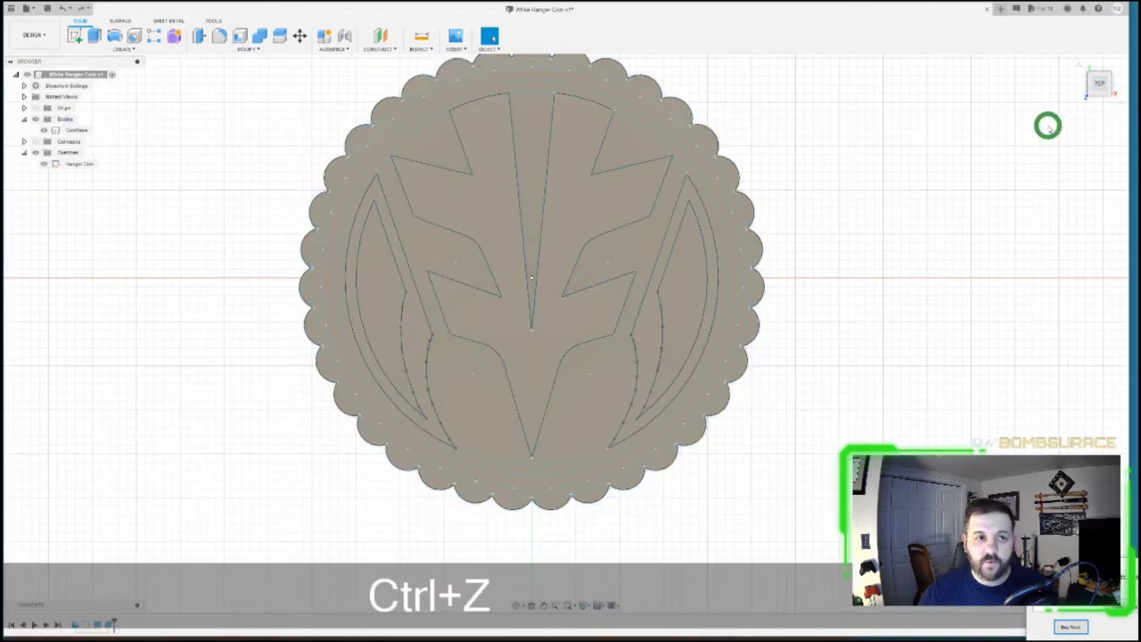
{"action": "key", "text": "ctrl+z"}
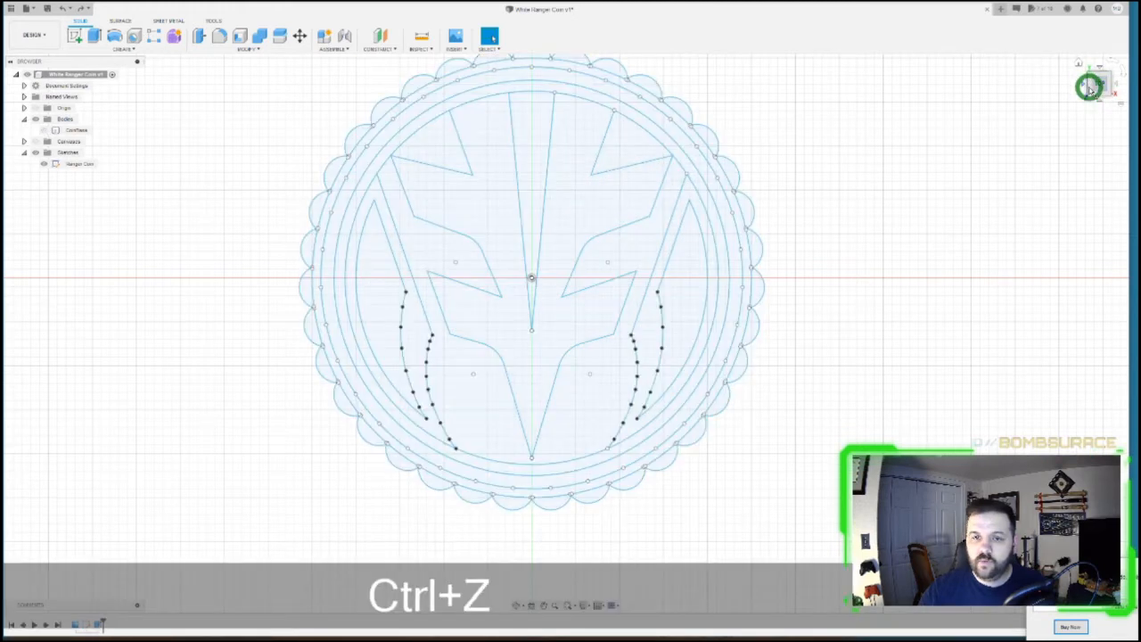
- With CoinBase hidden, extrude the central helmet profile and both side crescent profiles 6 mm as new bodies
{"action": "middle_click_drag", "start_coordinate": [565, 331], "coordinate": [968, 115], "text": "shift"}
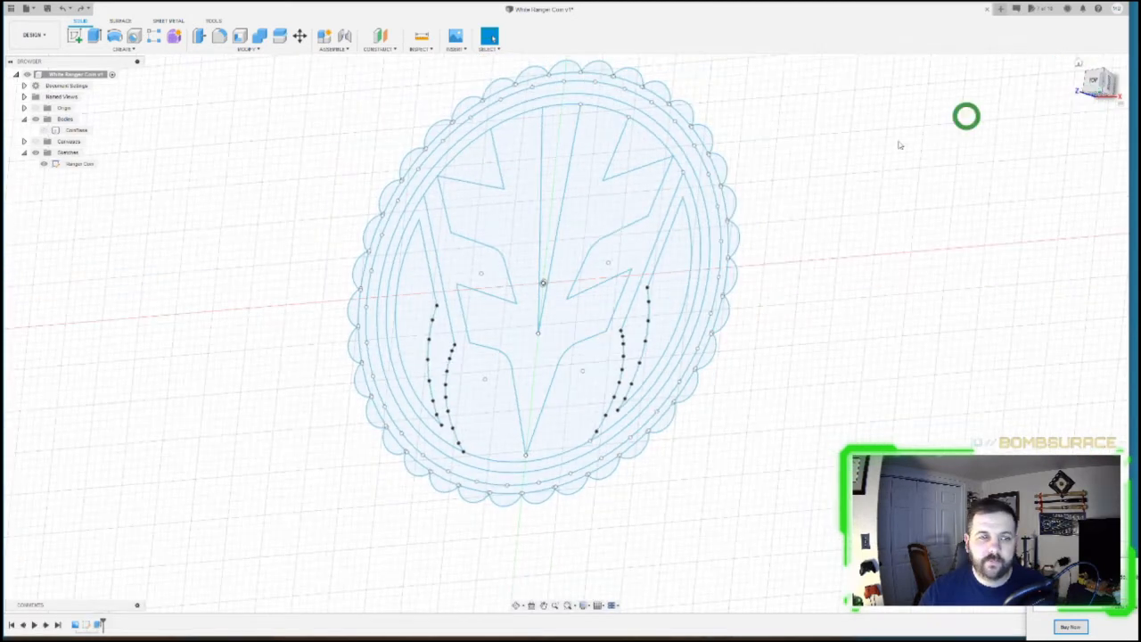
{"action": "left_click", "coordinate": [43, 130]}
{"action": "left_click", "coordinate": [43, 131]}
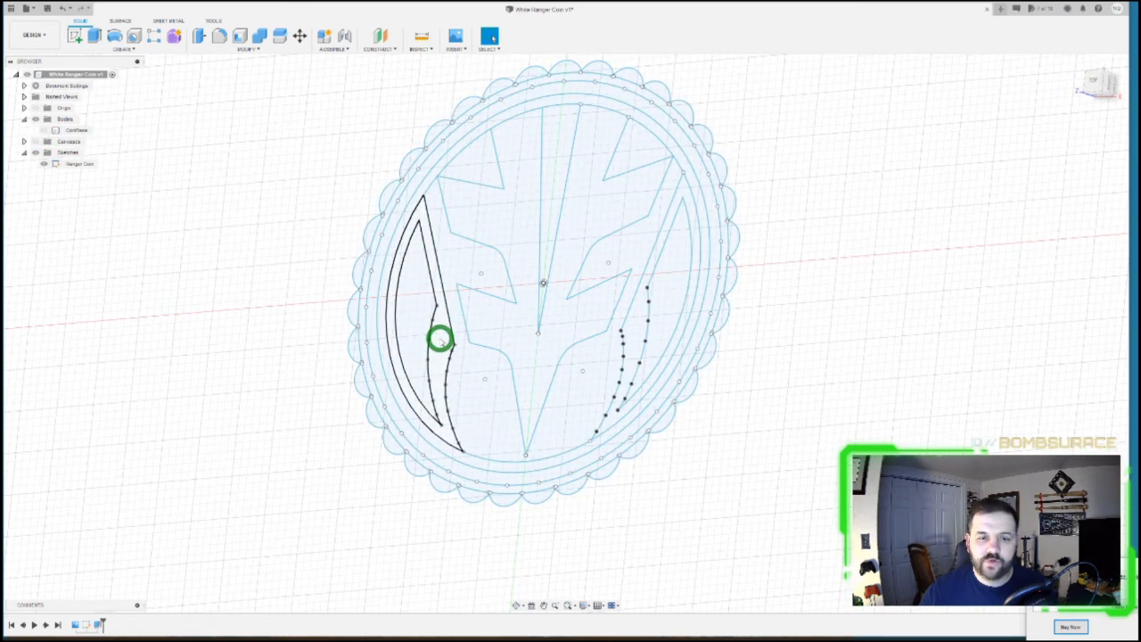
{"action": "left_click", "coordinate": [434, 334], "text": "ctrl"}
{"action": "left_click", "coordinate": [493, 324], "text": "ctrl"}
{"action": "left_click", "coordinate": [606, 312], "text": "ctrl"}
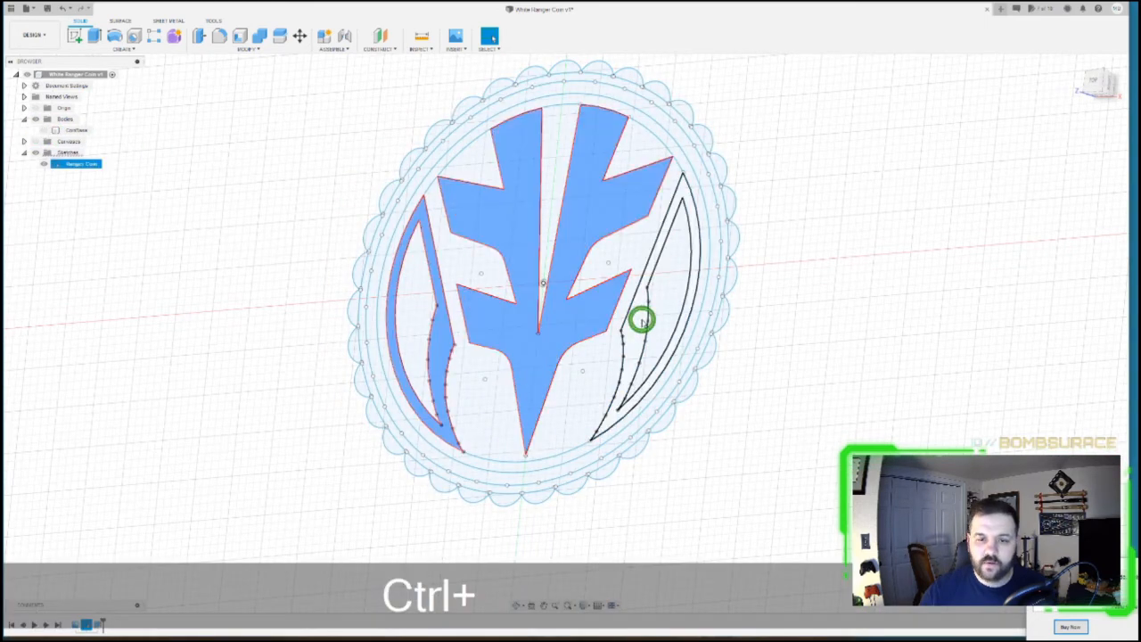
{"action": "left_click", "coordinate": [642, 318], "text": "ctrl"}
{"action": "type", "text": "6"}
{"action": "key", "text": "Return"}
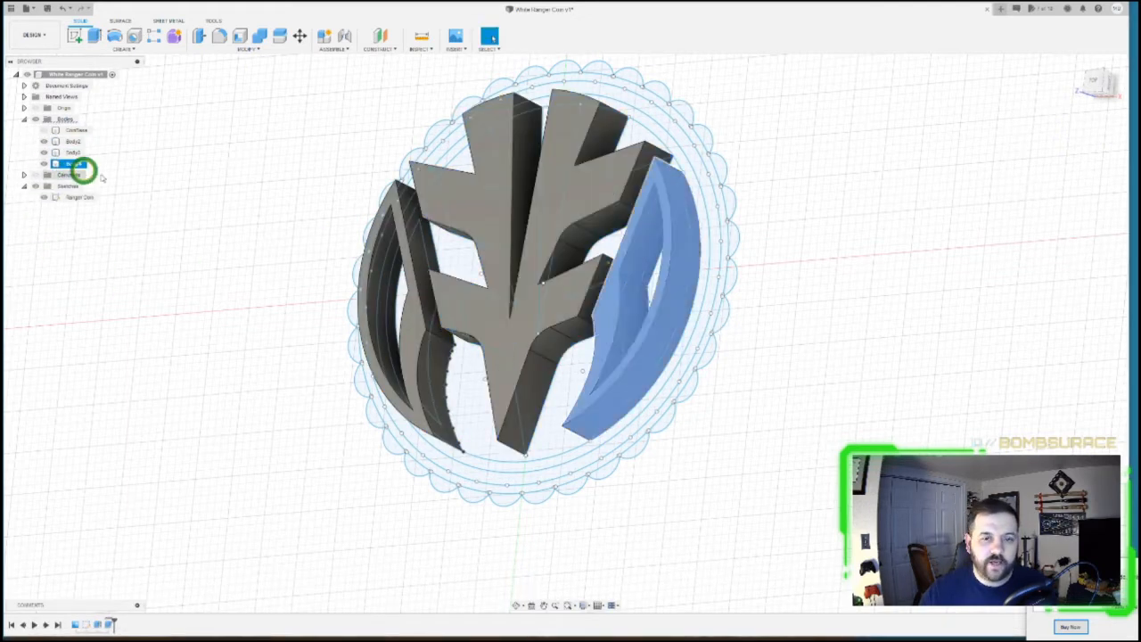
- Show the CoinBase body together with the helmet bodies and hide the Ranger Coin sketch
{"action": "left_click", "coordinate": [72, 164]}
{"action": "mouse_move", "coordinate": [1090, 82]}
{"action": "left_mouse_down"}
{"action": "mouse_move", "coordinate": [1136, 90]}
{"action": "mouse_move", "coordinate": [1113, 78]}
{"action": "left_mouse_up"}
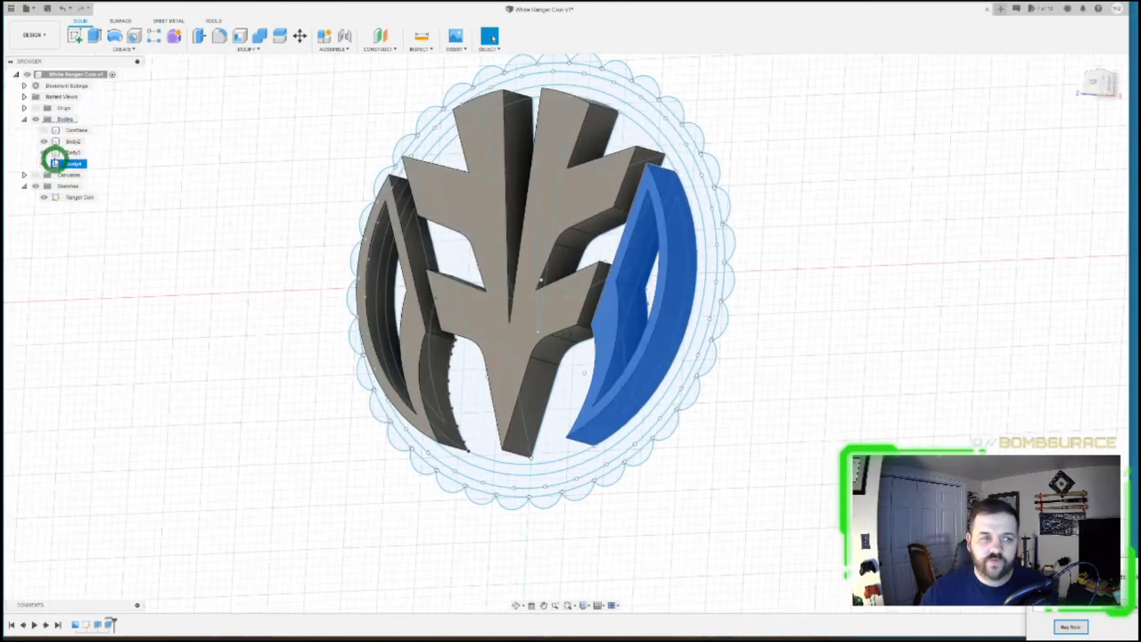
{"action": "left_click", "coordinate": [73, 132]}
{"action": "left_click", "coordinate": [44, 130]}
{"action": "left_click", "coordinate": [262, 146]}
{"action": "left_click", "coordinate": [558, 199]}
{"action": "left_click", "coordinate": [237, 223]}
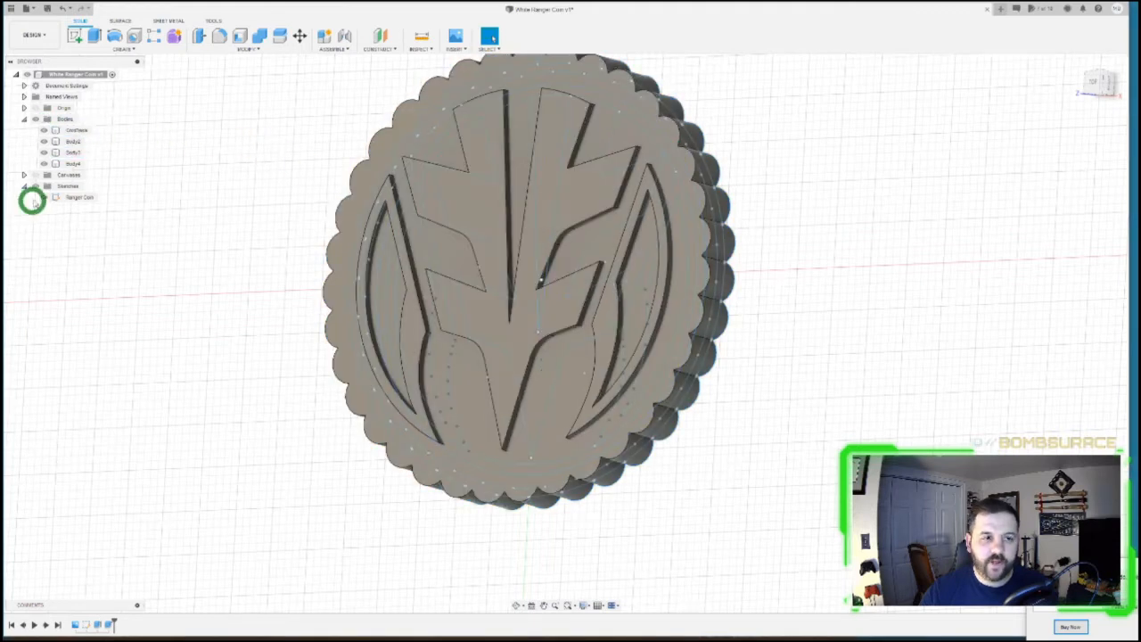
- Combine Body2, Body3 and Body4 with CoinBase as the target body, using the Join operation
{"action": "left_click", "coordinate": [78, 130]}
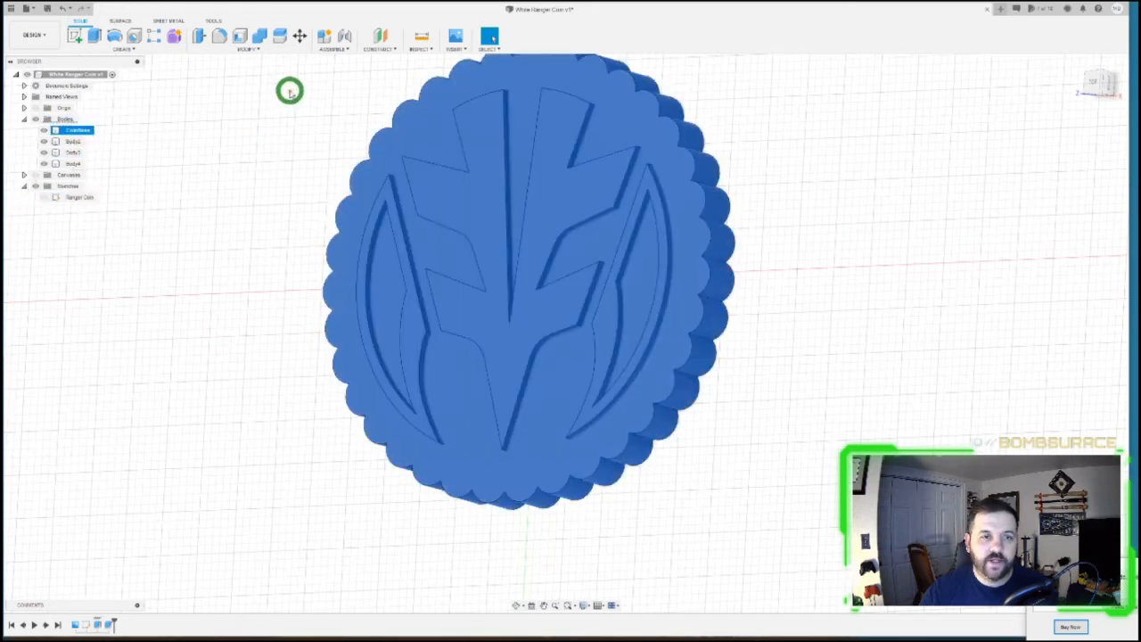
{"action": "left_click", "coordinate": [248, 49]}
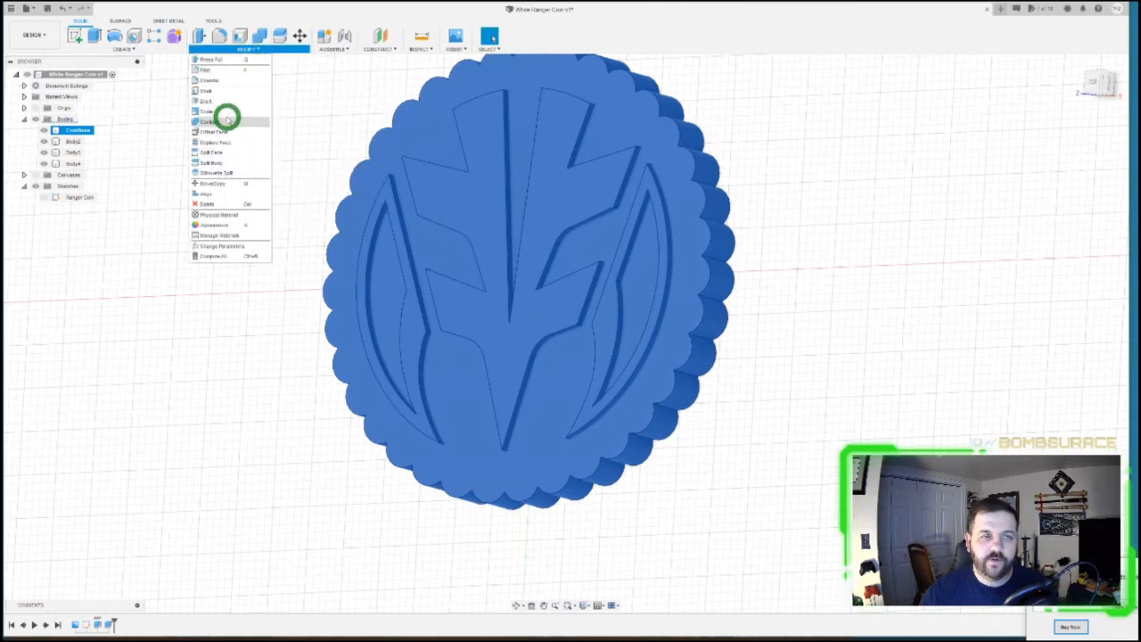
{"action": "left_click", "coordinate": [256, 34]}
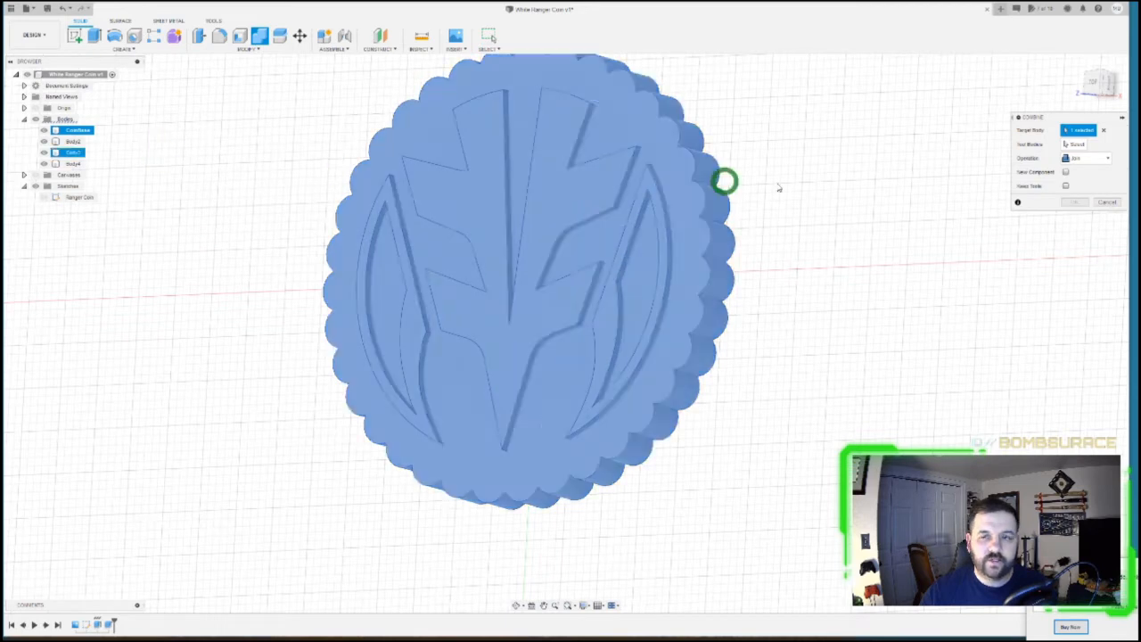
{"action": "left_click", "coordinate": [1072, 144]}
{"action": "left_click", "coordinate": [76, 142]}
{"action": "left_click", "coordinate": [72, 152]}
{"action": "left_click", "coordinate": [71, 164]}
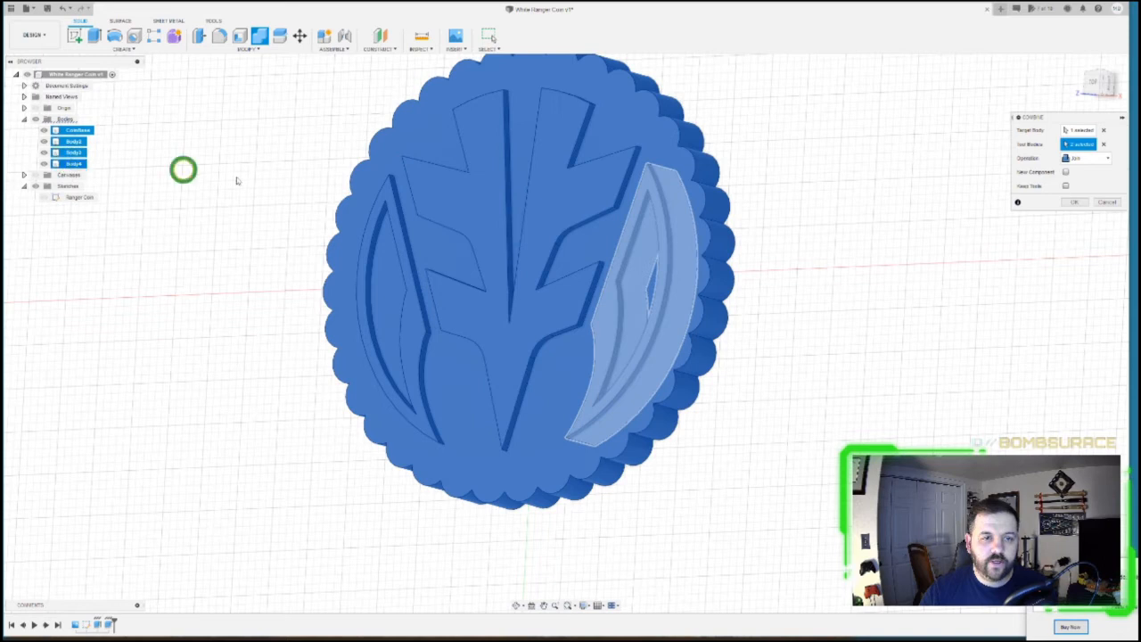
{"action": "left_click", "coordinate": [1082, 204]}
{"action": "left_click", "coordinate": [1097, 83]}
{"action": "left_click_drag", "start_coordinate": [1097, 82], "coordinate": [1042, 83]}
{"action": "left_click", "coordinate": [1095, 84]}
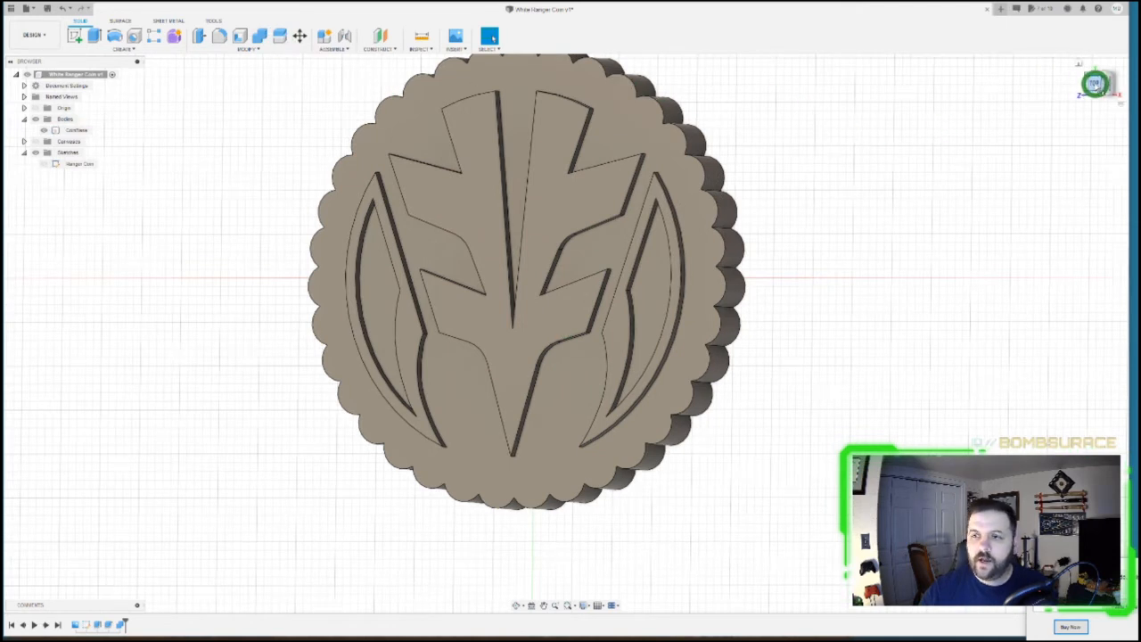
- Show the Ranger Coin sketch, hide the CoinBase body, and check the White Ranger coin reference photo in the browser
{"action": "left_click", "coordinate": [1094, 84]}
{"action": "left_click", "coordinate": [42, 164]}
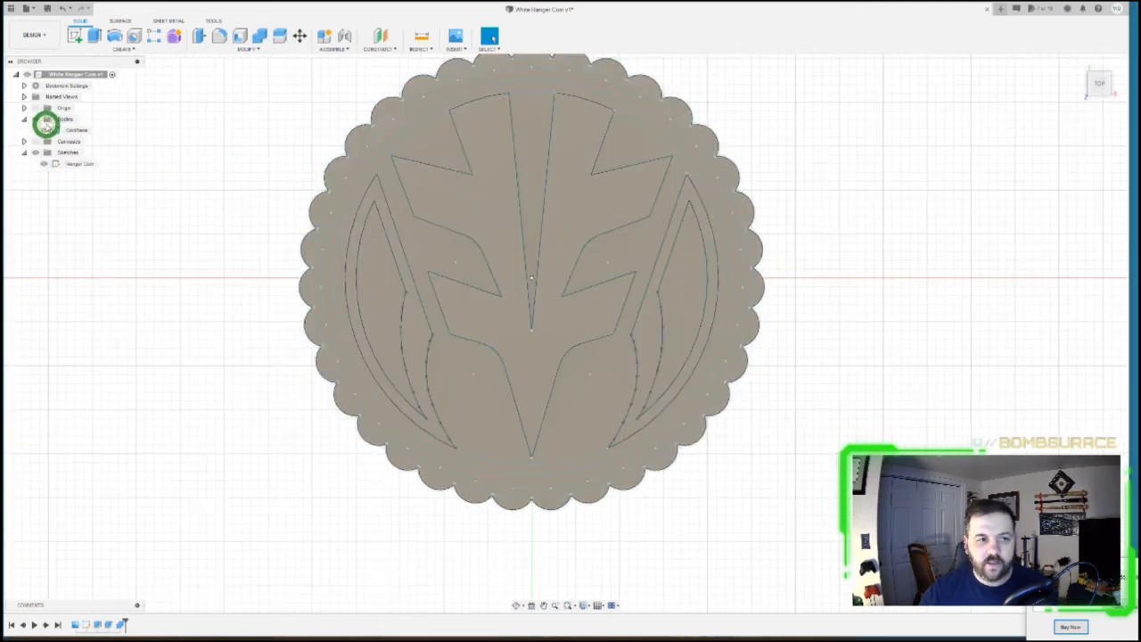
{"action": "left_click", "coordinate": [42, 130]}
{"action": "scroll", "coordinate": [334, 250], "scroll_direction": "up", "scroll_amount": 4}
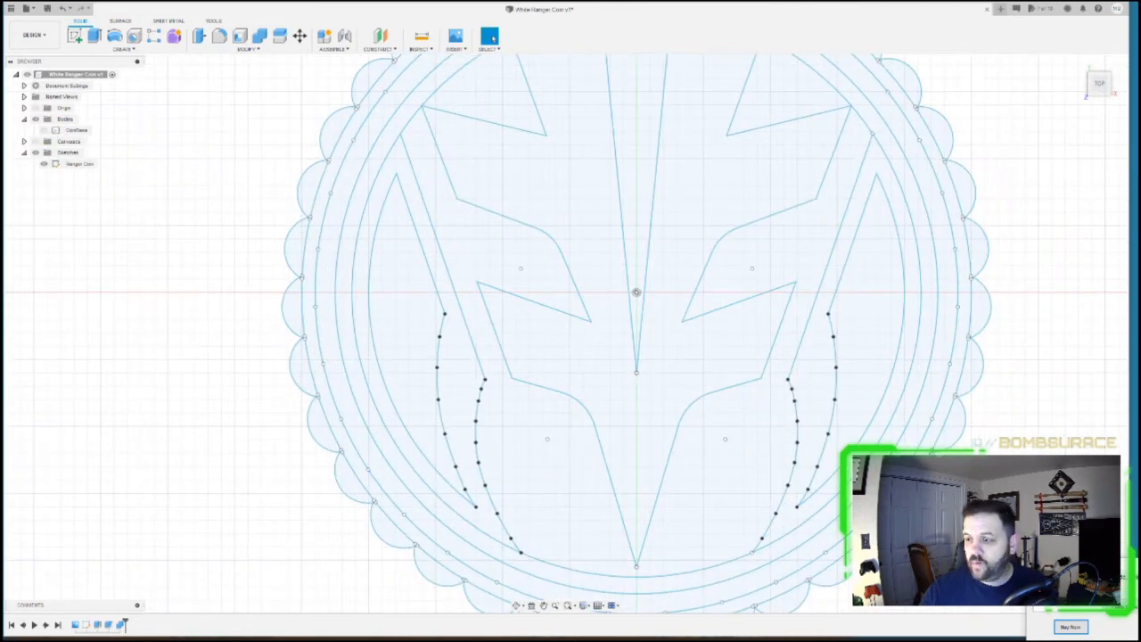
{"action": "key", "text": "alt+Tab"}
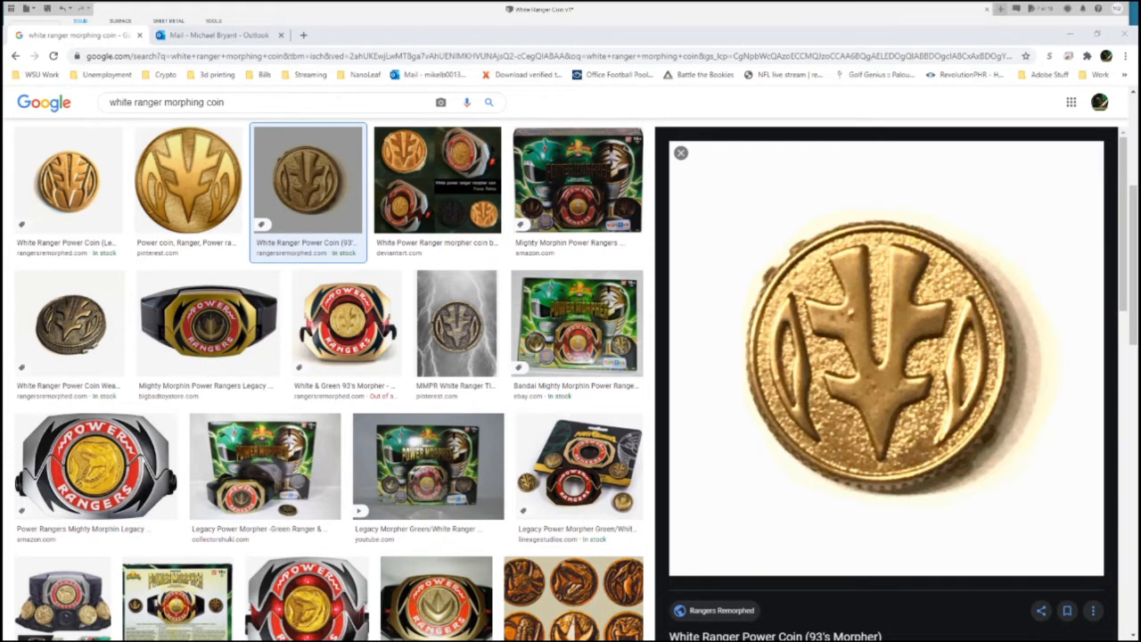
{"action": "key", "text": "alt+Tab"}
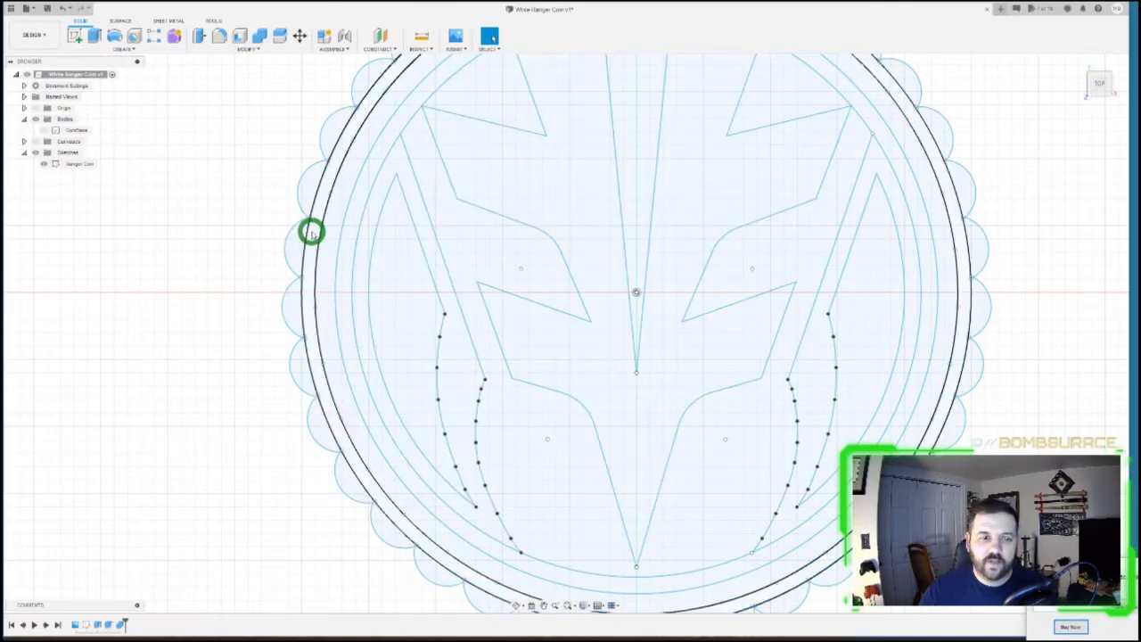
- Try to extrude the outermost ring profile 6 mm with the CoinBase body shown, using the Cut operation
{"action": "left_click", "coordinate": [316, 233]}
{"action": "scroll", "coordinate": [211, 333], "scroll_direction": "down", "scroll_amount": 3}
{"action": "type", "text": "e"}
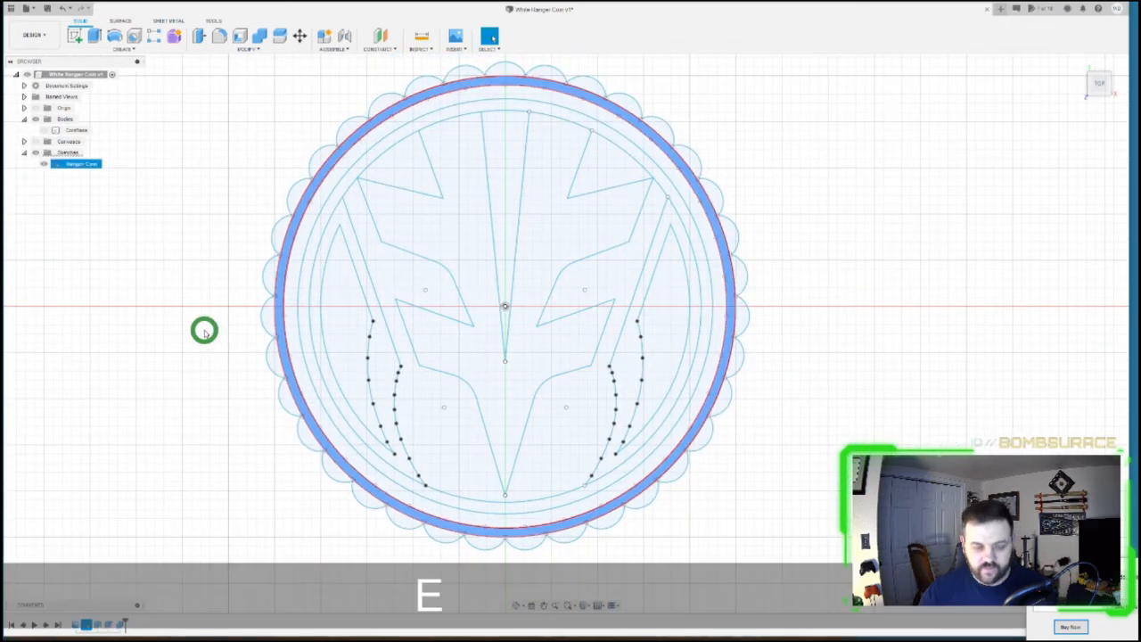
{"action": "type", "text": "6"}
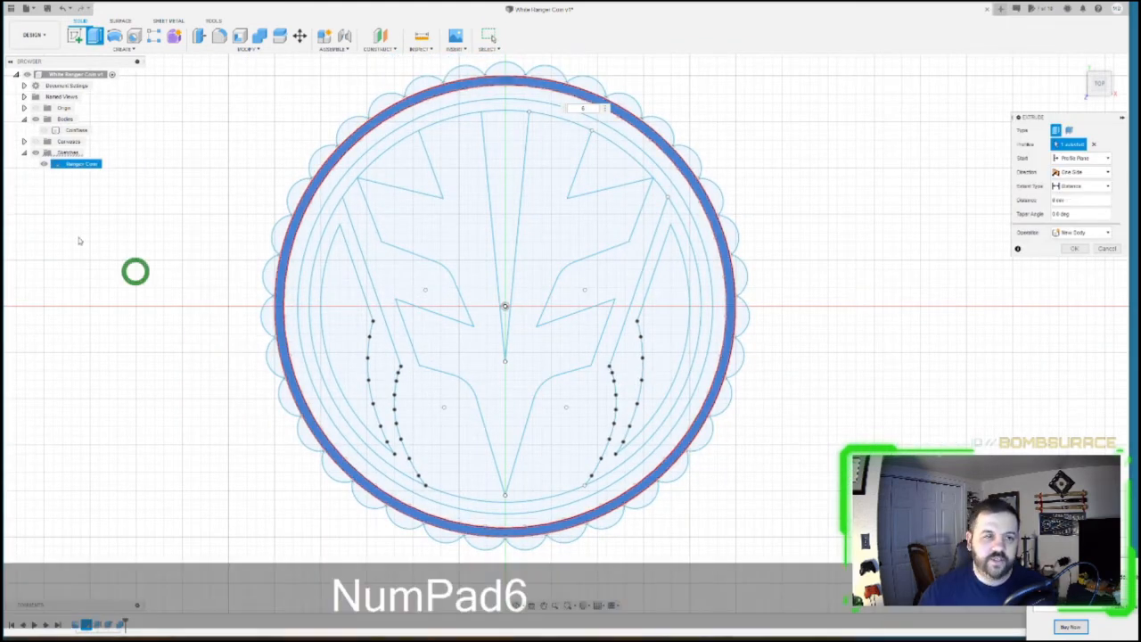
{"action": "left_click", "coordinate": [44, 130]}
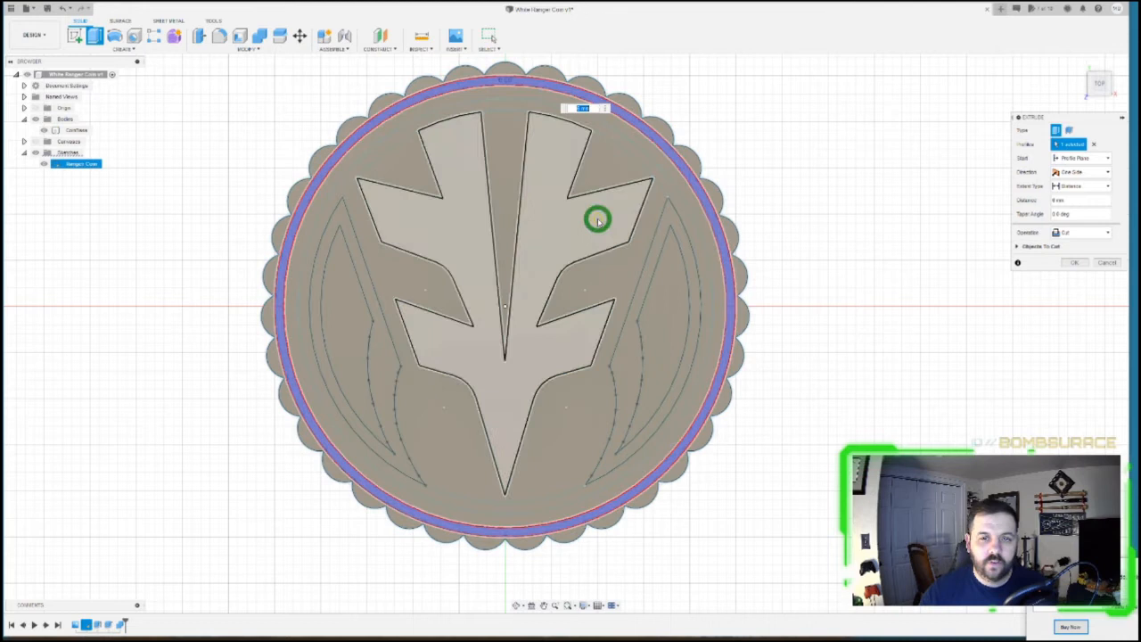
{"action": "left_click", "coordinate": [1083, 267]}
{"action": "left_click_drag", "start_coordinate": [1104, 83], "coordinate": [1043, 72]}
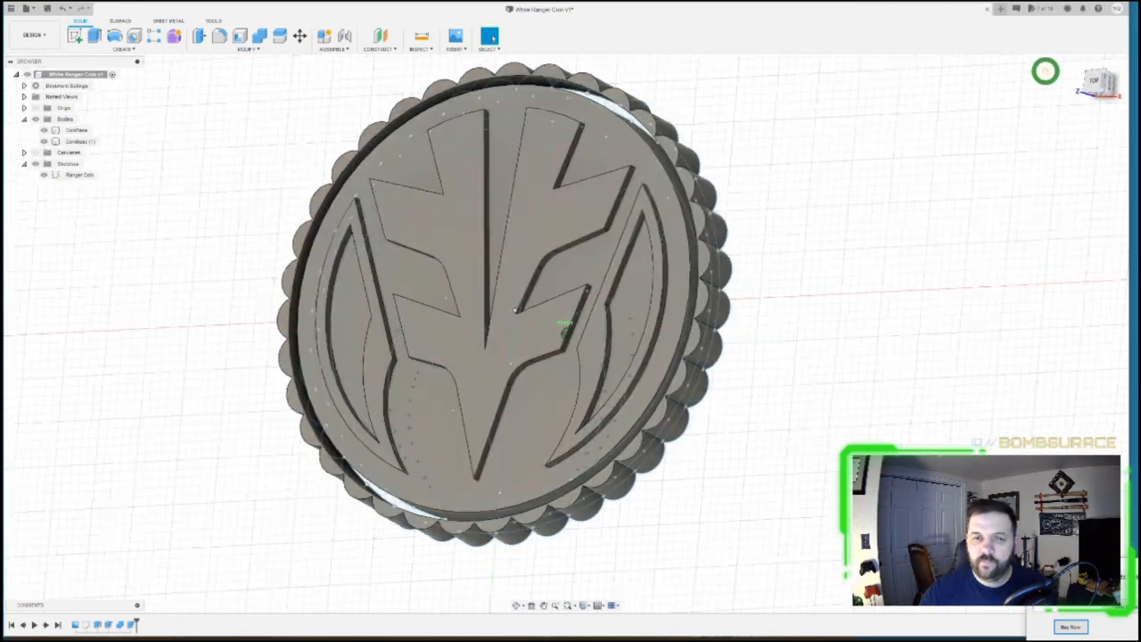
- Undo the ring extrusion and leave the CoinBase body hidden with the Ranger Coin sketch shown
{"action": "key", "text": "ctrl+z"}
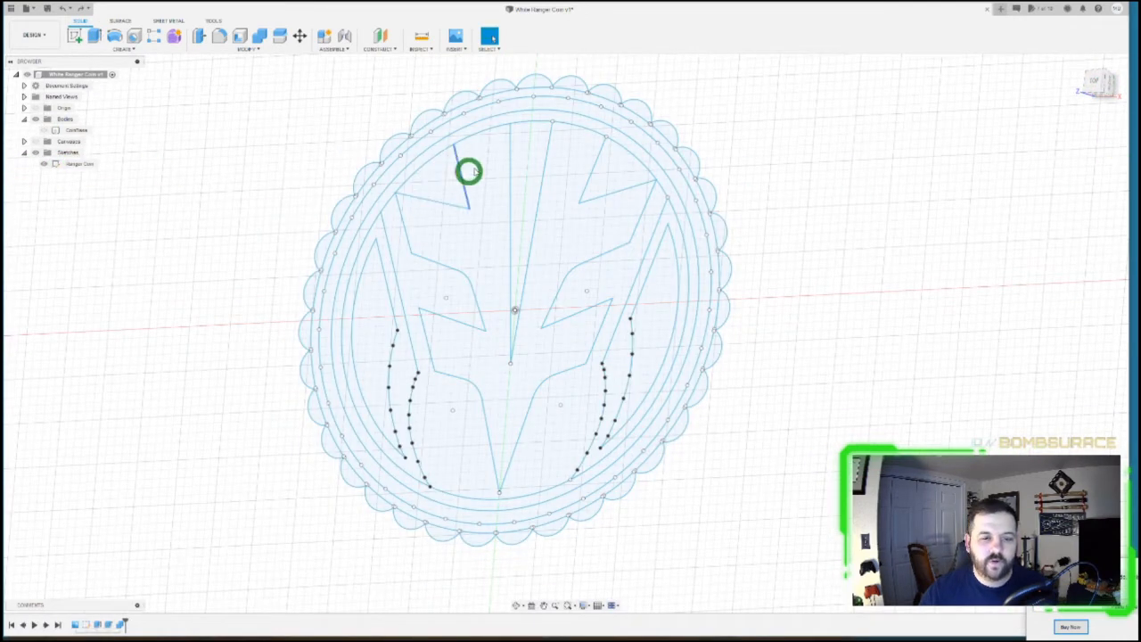
{"action": "left_click", "coordinate": [44, 130]}
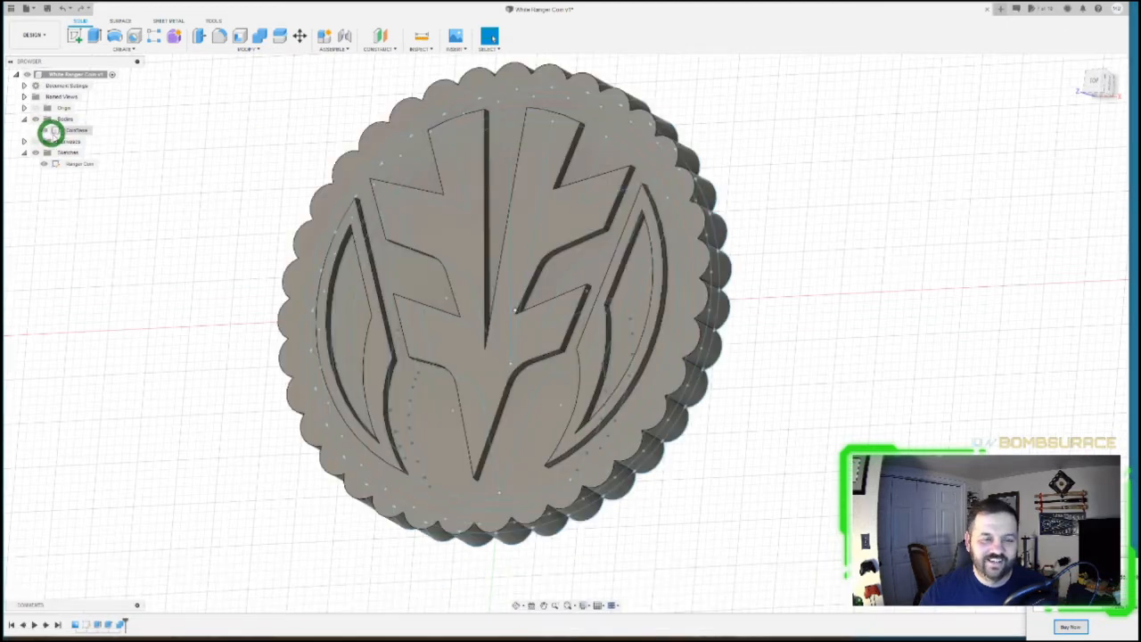
{"action": "left_click", "coordinate": [43, 131]}
{"action": "scroll", "coordinate": [316, 279], "scroll_direction": "up", "scroll_amount": 2}
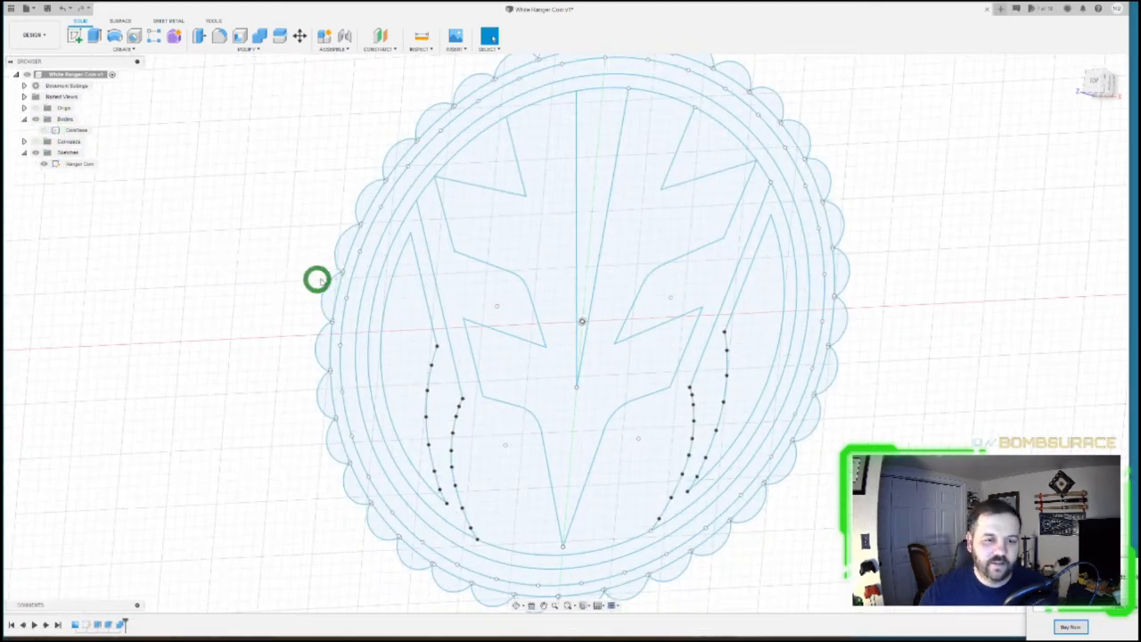
- Extrude the coin's outermost ring profile 6 mm with the CoinBase body shown, using the Join operation
{"action": "scroll", "coordinate": [354, 255], "scroll_direction": "up", "scroll_amount": 3}
{"action": "left_click", "coordinate": [369, 257]}
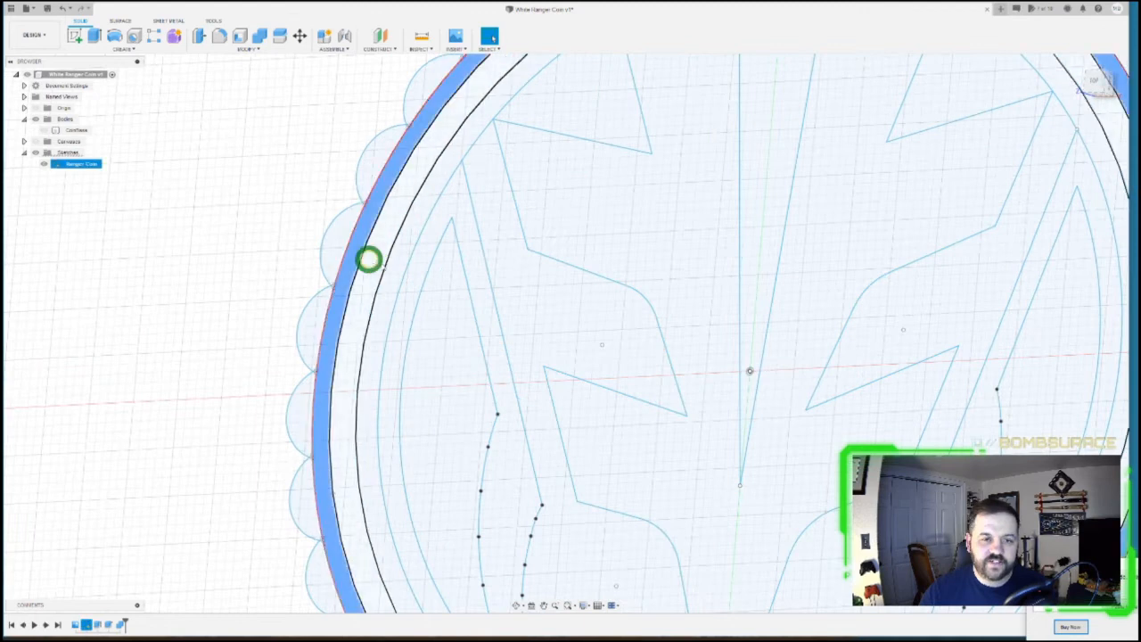
{"action": "scroll", "coordinate": [385, 281], "scroll_direction": "down", "scroll_amount": 3}
{"action": "key", "text": "e"}
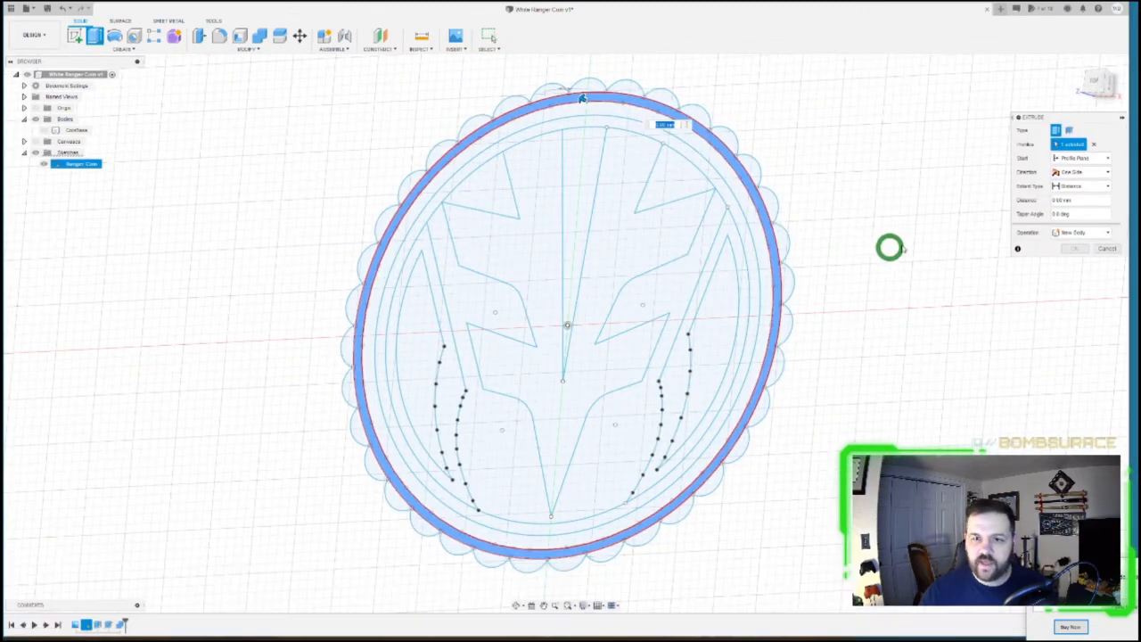
{"action": "type", "text": "6"}
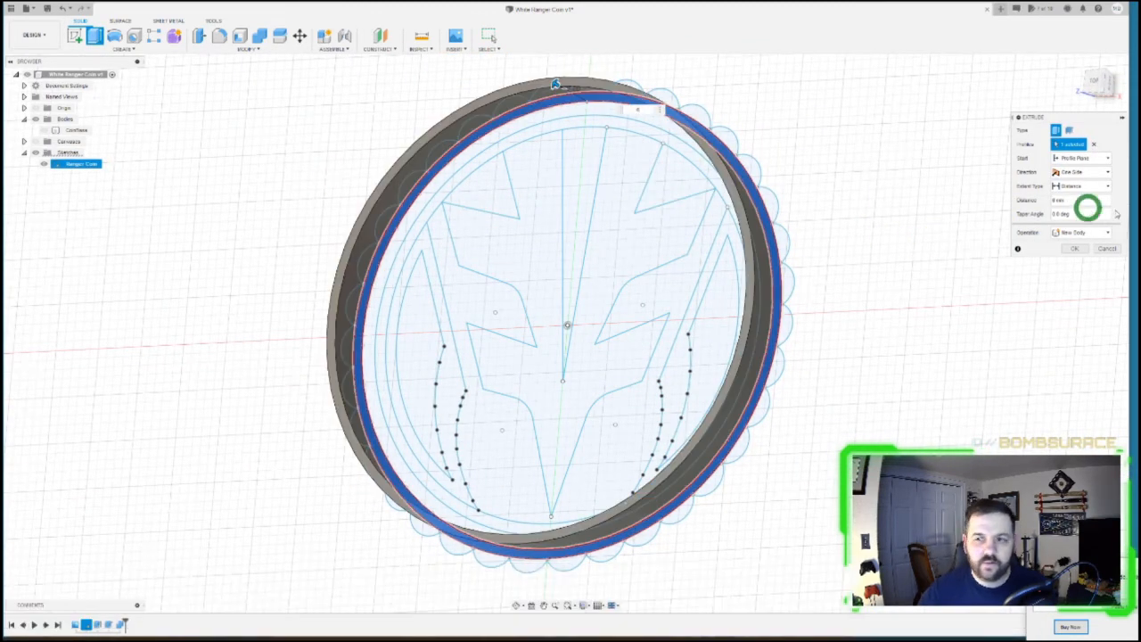
{"action": "left_click", "coordinate": [46, 131]}
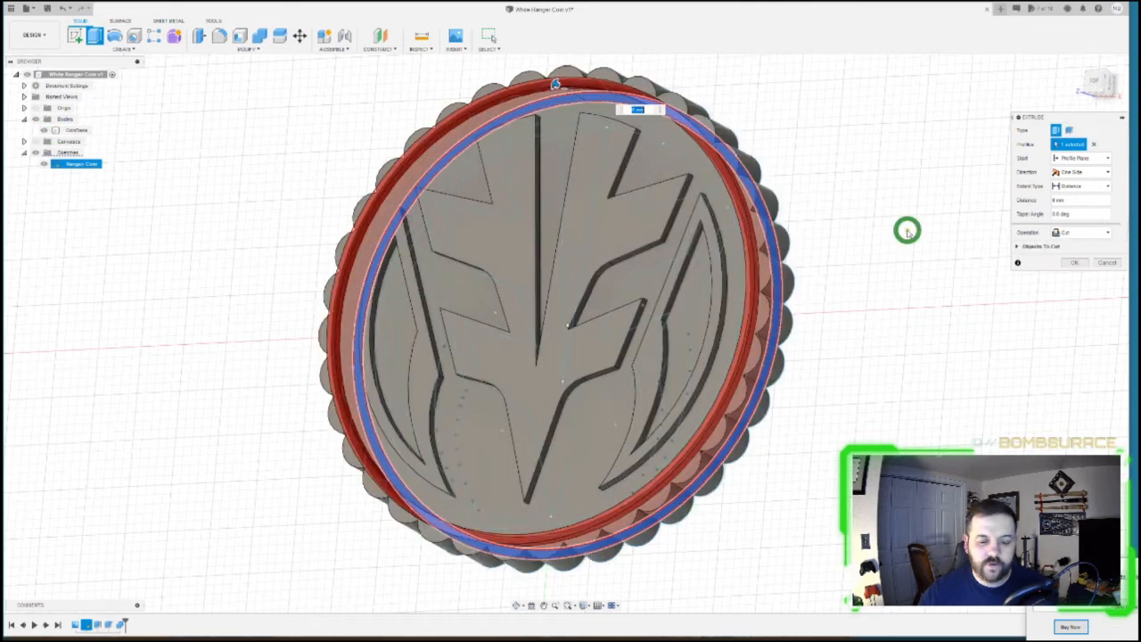
{"action": "left_click", "coordinate": [1078, 233]}
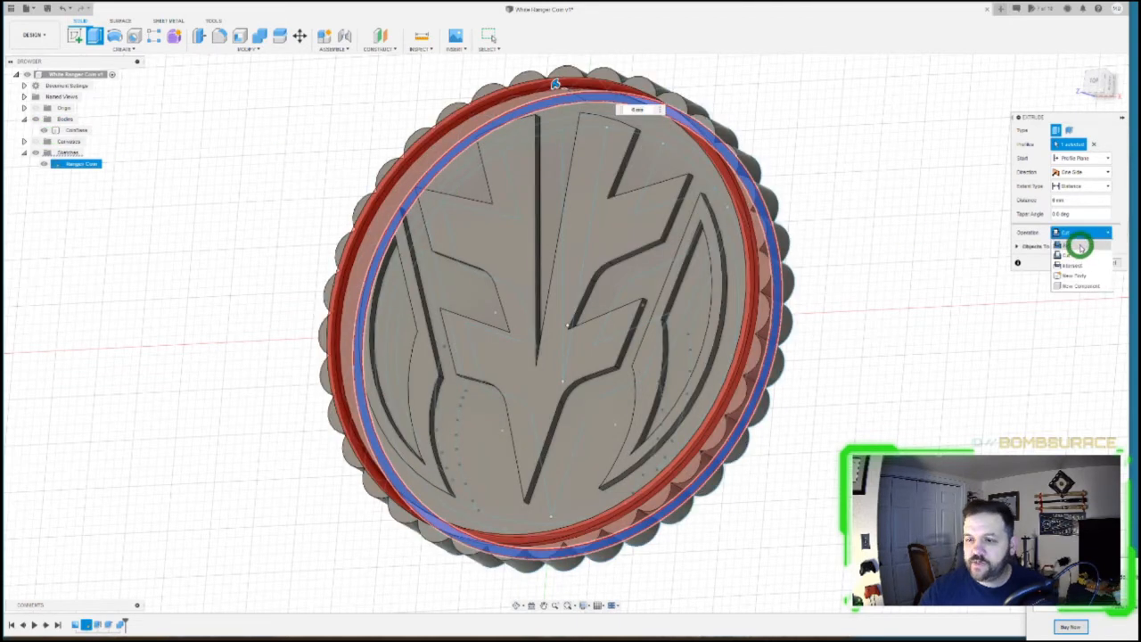
{"action": "left_click", "coordinate": [1079, 245]}
{"action": "left_click", "coordinate": [1073, 251]}
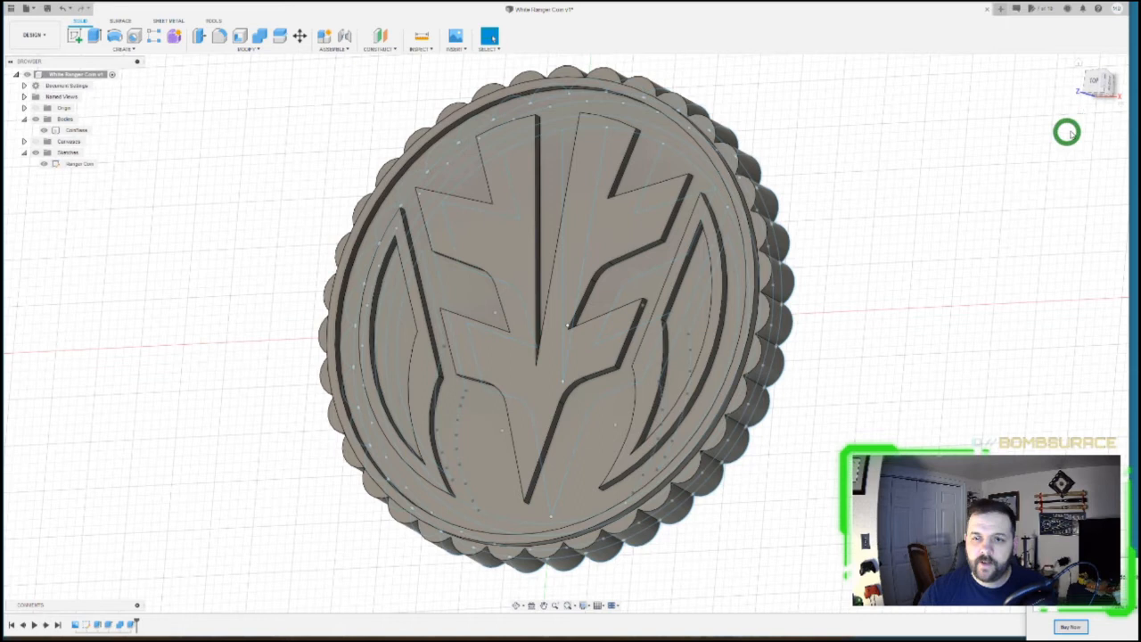
- Hide the Ranger Coin sketch and examine the joined rim from an angle
{"action": "left_click", "coordinate": [1097, 88]}
{"action": "left_click_drag", "start_coordinate": [1097, 87], "coordinate": [1034, 85]}
{"action": "left_click", "coordinate": [50, 167]}
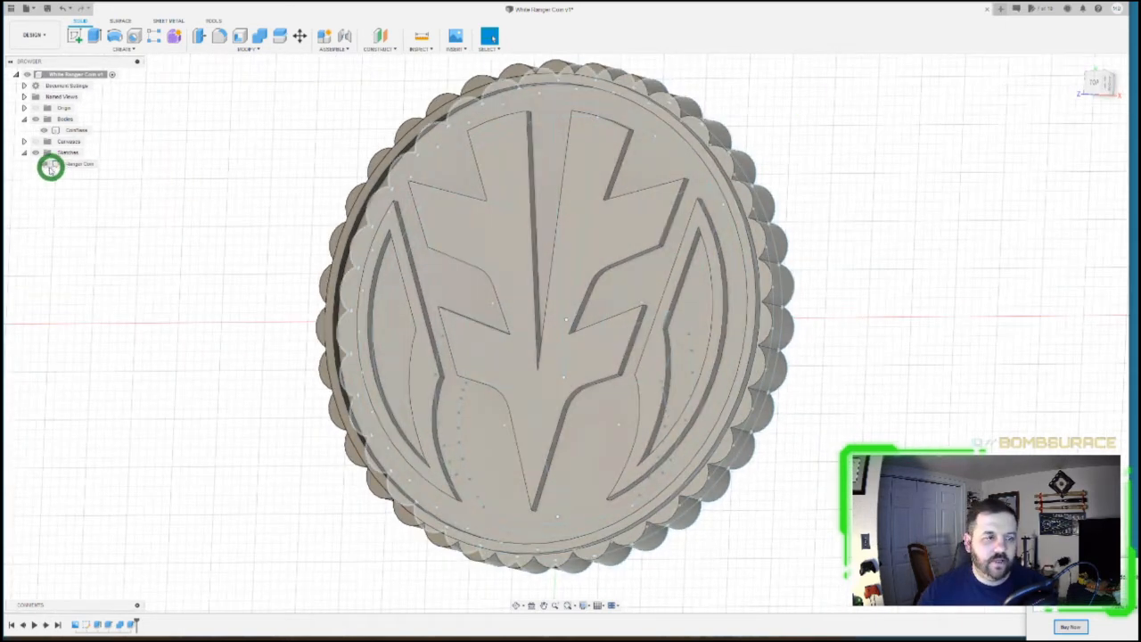
{"action": "left_click", "coordinate": [44, 167]}
{"action": "mouse_move", "coordinate": [1093, 85]}
{"action": "left_mouse_down"}
{"action": "mouse_move", "coordinate": [1128, 85]}
{"action": "mouse_move", "coordinate": [1096, 68]}
{"action": "left_mouse_up"}
{"action": "left_click", "coordinate": [710, 160]}
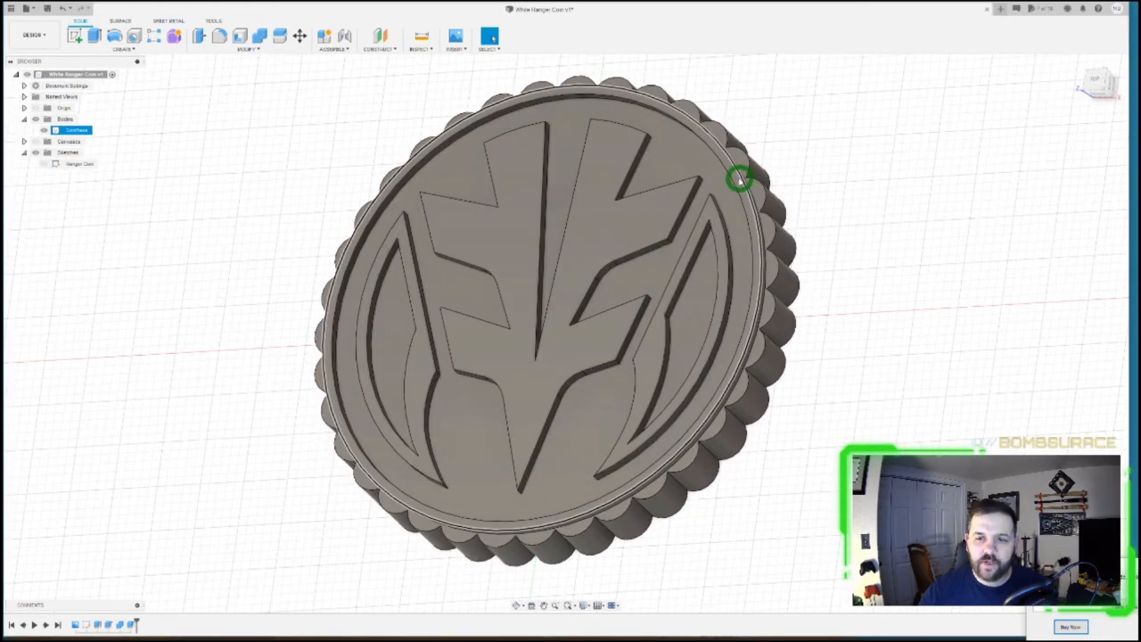
- Try a distance of 10 mm for the rim extrusion and discard the edit
{"action": "left_click", "coordinate": [138, 552]}
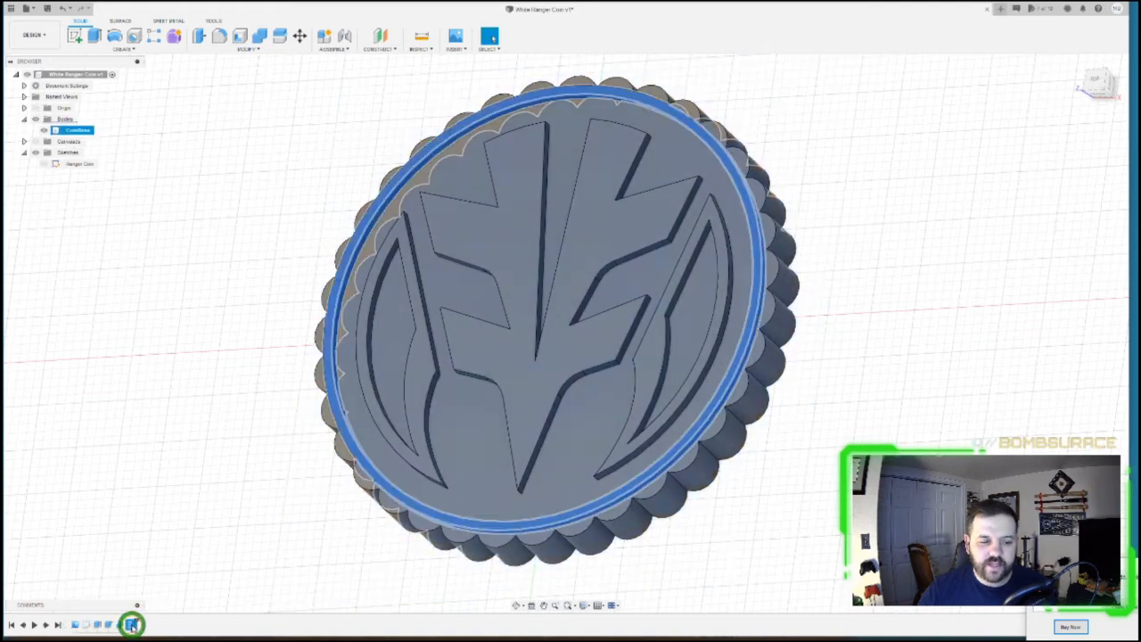
{"action": "double_click", "coordinate": [131, 624]}
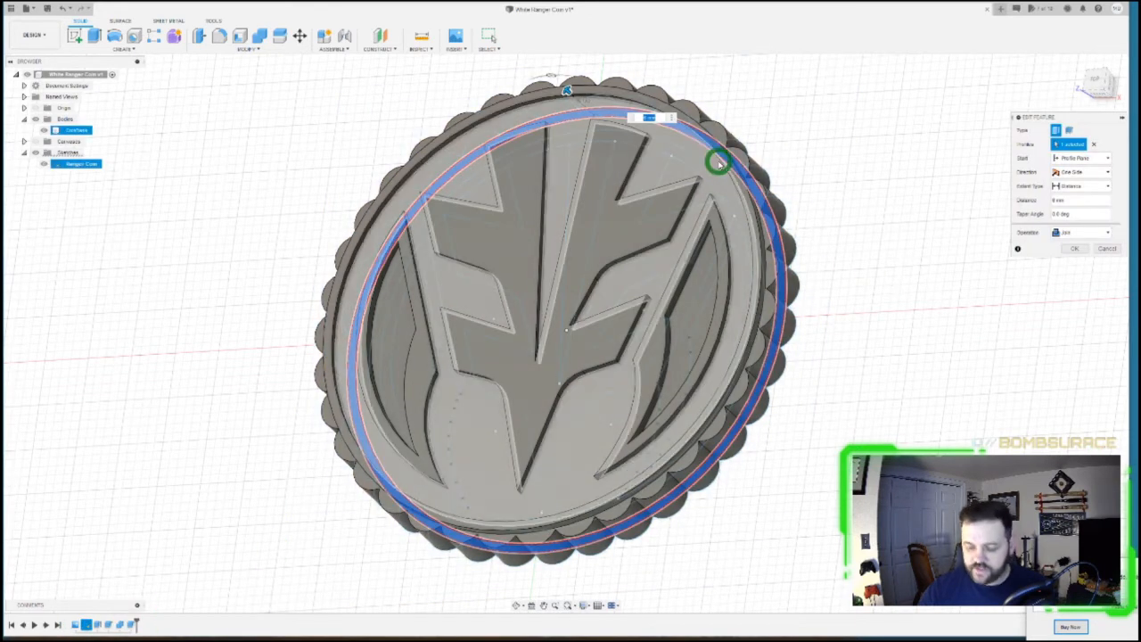
{"action": "type", "text": "10"}
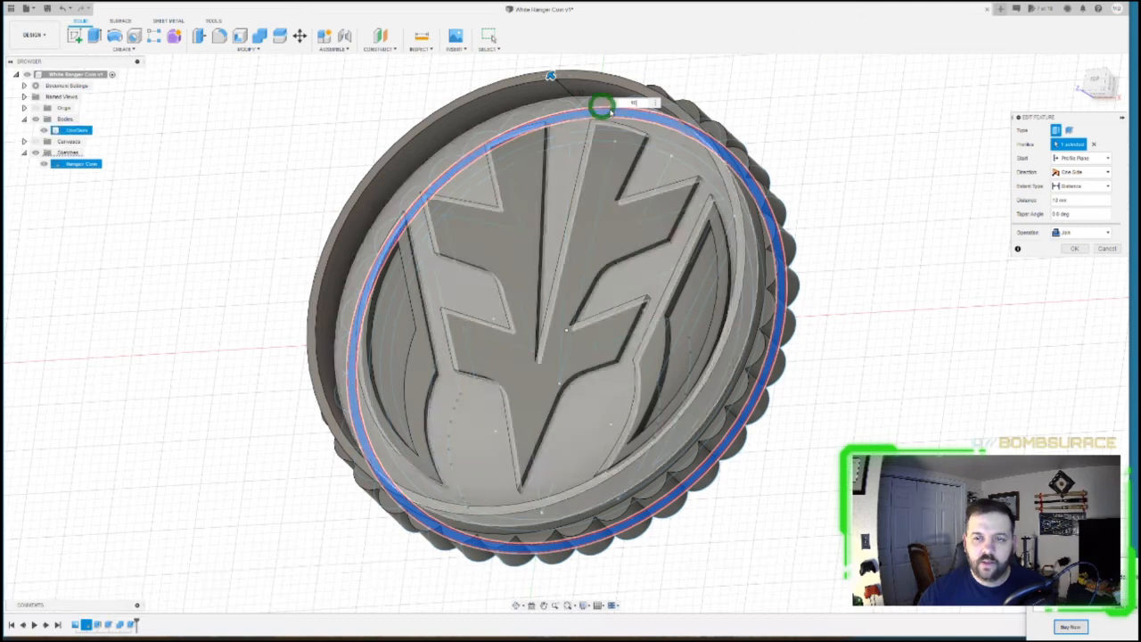
{"action": "left_click", "coordinate": [1106, 248]}
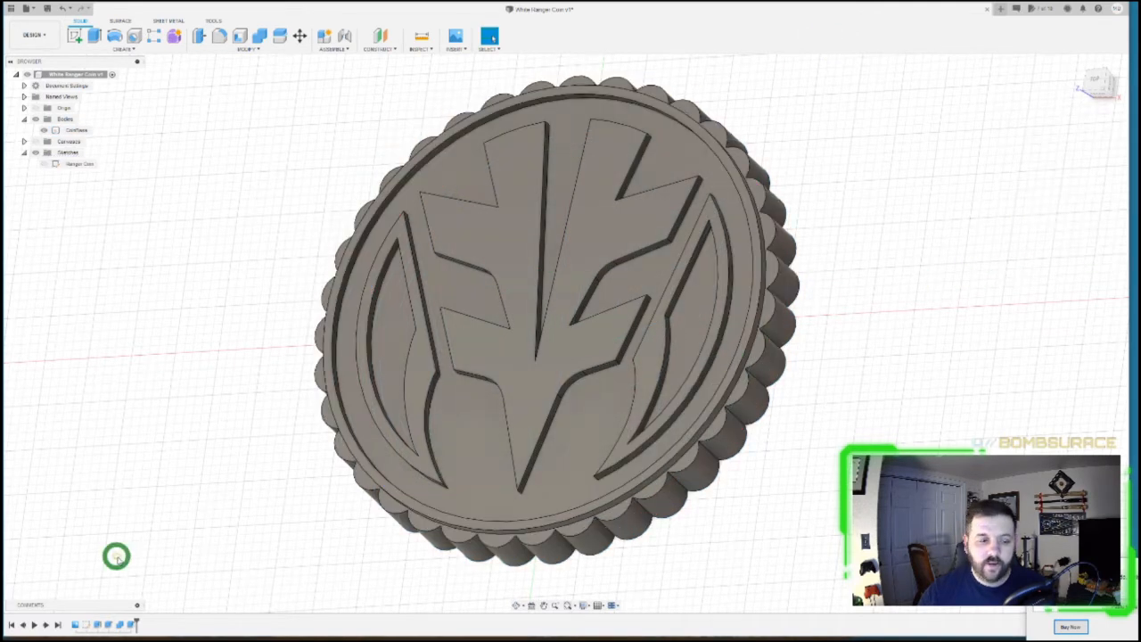
- Try a distance of 10 mm for the helmet design extrusion and leave the edit
{"action": "double_click", "coordinate": [109, 625]}
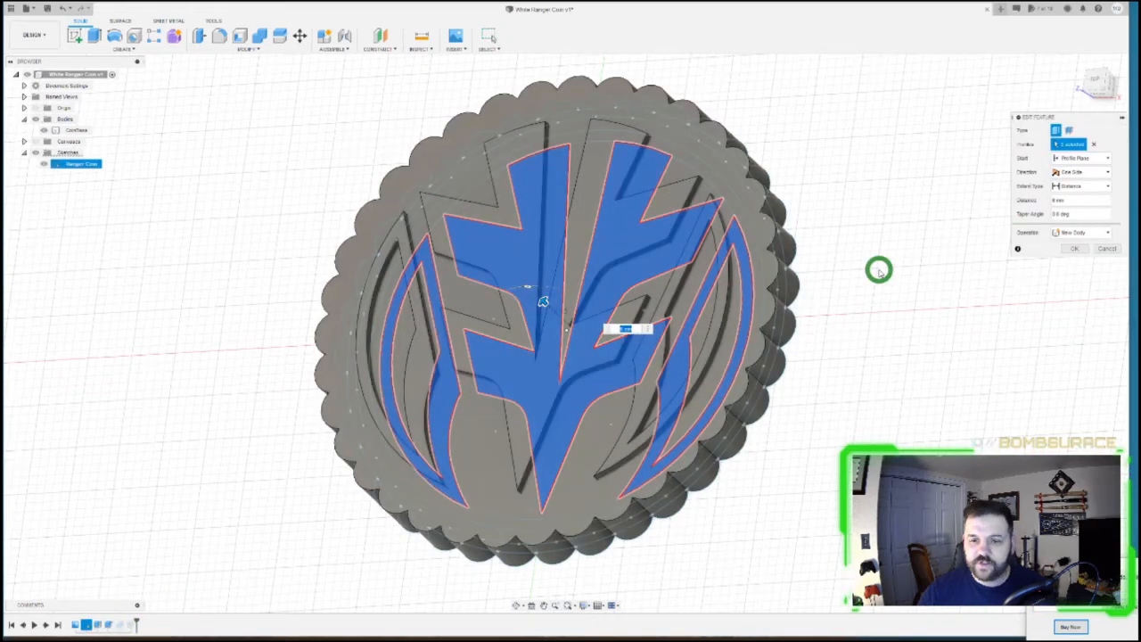
{"action": "type", "text": "10"}
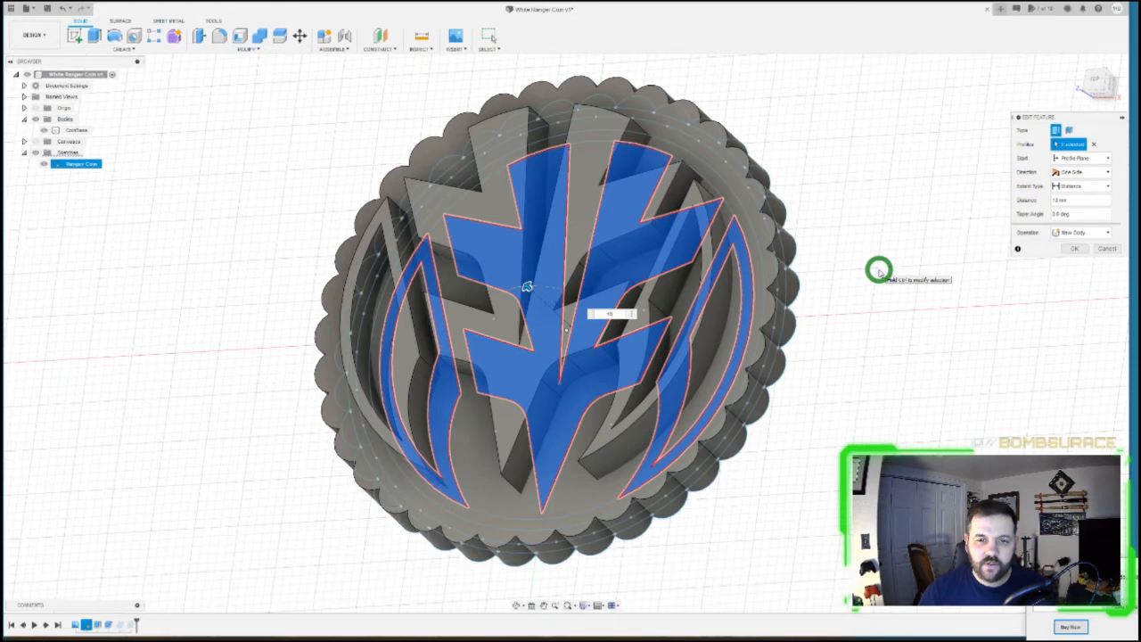
{"action": "left_click", "coordinate": [1066, 249]}
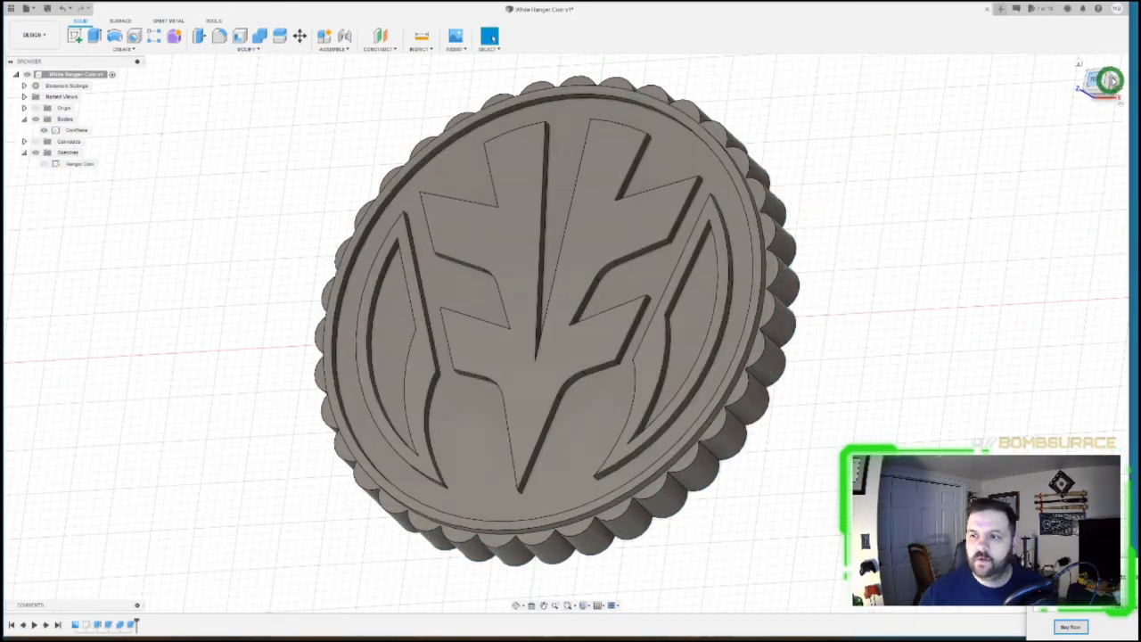
- Inspect the coin from several angles and compare it with the White Ranger coin reference photo in the browser
{"action": "mouse_move", "coordinate": [1097, 82]}
{"action": "left_mouse_down"}
{"action": "mouse_move", "coordinate": [1089, 75]}
{"action": "mouse_move", "coordinate": [1118, 72]}
{"action": "mouse_move", "coordinate": [1069, 98]}
{"action": "left_mouse_up"}
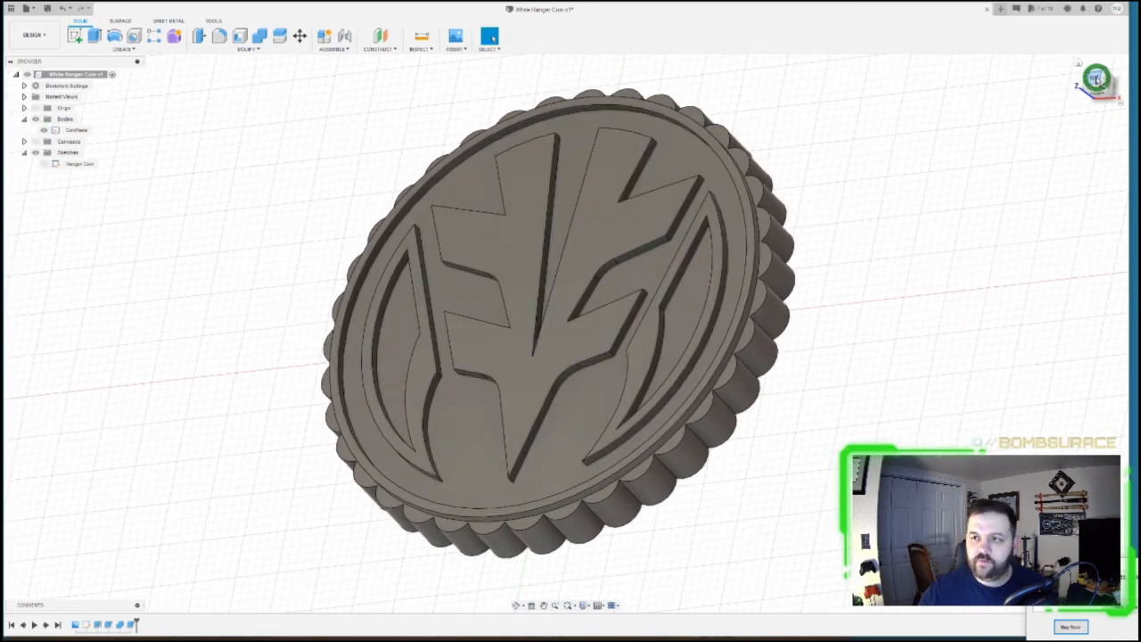
{"action": "left_click", "coordinate": [1097, 79]}
{"action": "mouse_move", "coordinate": [1102, 78]}
{"action": "left_mouse_down"}
{"action": "mouse_move", "coordinate": [1072, 51]}
{"action": "mouse_move", "coordinate": [1115, 98]}
{"action": "mouse_move", "coordinate": [1097, 81]}
{"action": "left_mouse_up"}
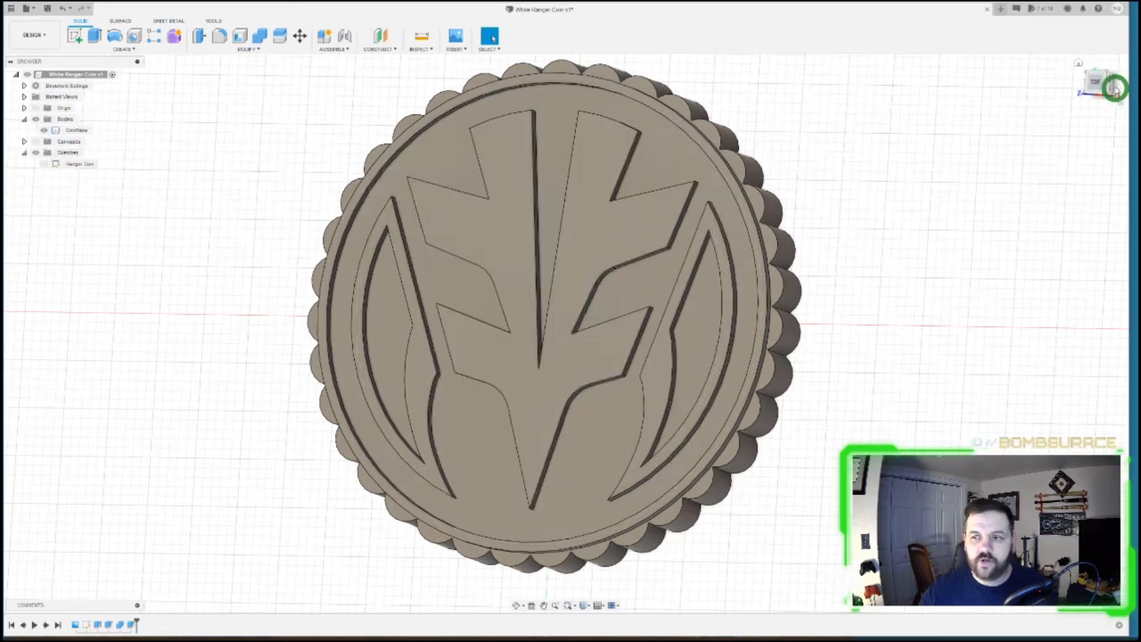
{"action": "left_click", "coordinate": [1096, 81]}
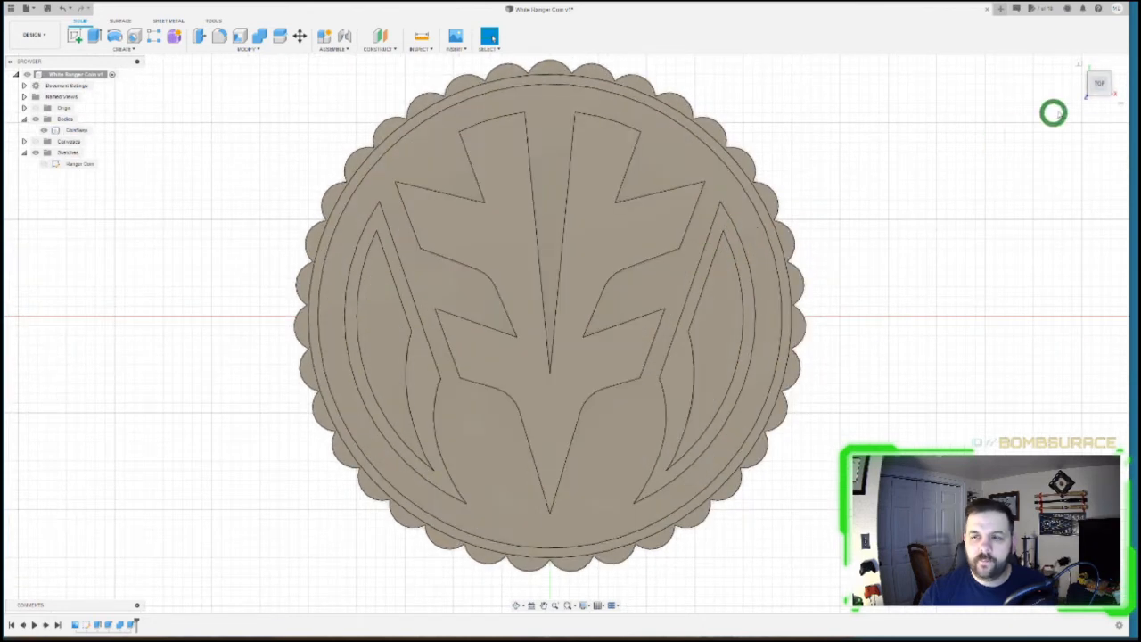
{"action": "key", "text": "alt+Tab"}
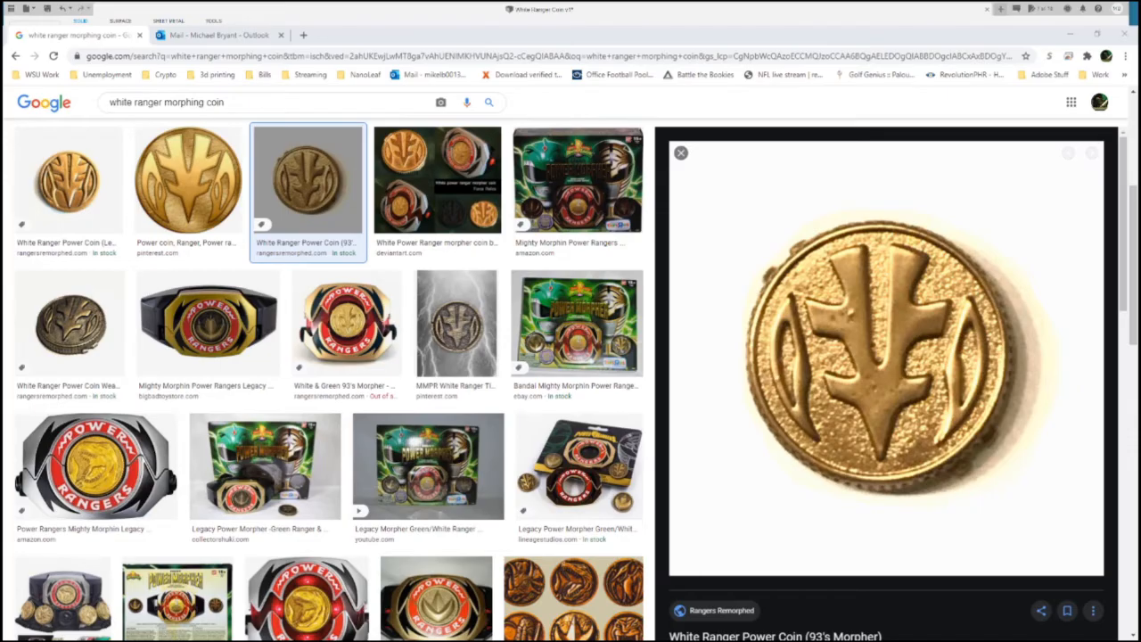
{"action": "key", "text": "alt+Tab"}
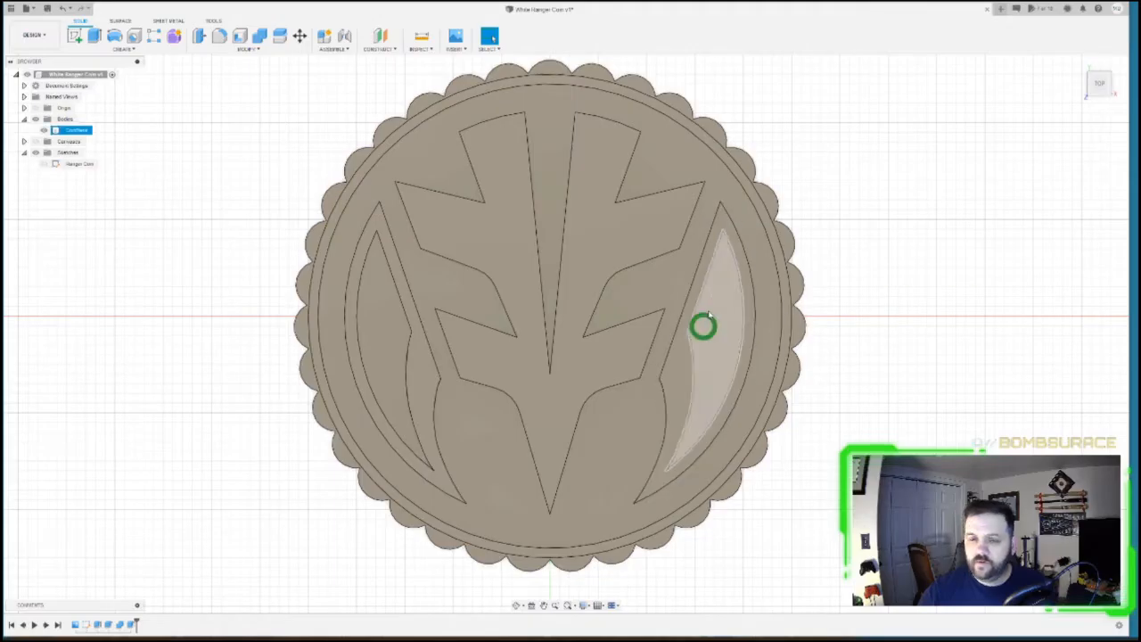
{"action": "left_click", "coordinate": [1100, 81]}
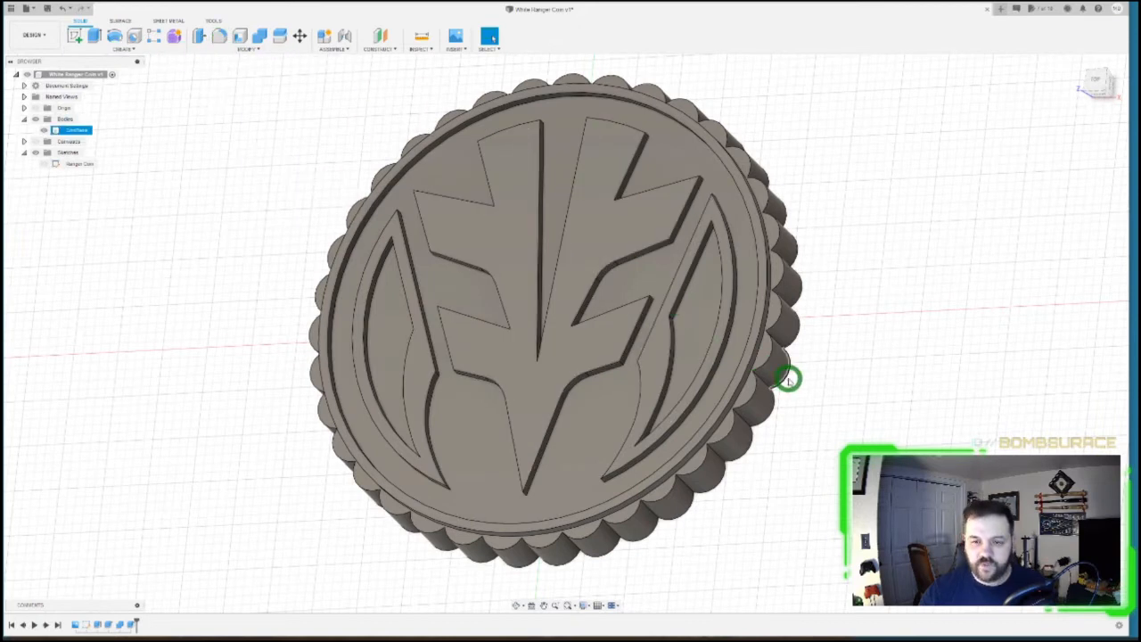
- Set up a fillet with a 0.5 mm radius on the raised rim's inner and outer top edges
{"action": "scroll", "coordinate": [765, 332], "scroll_direction": "up", "scroll_amount": 3}
{"action": "scroll", "coordinate": [751, 299], "scroll_direction": "up", "scroll_amount": 2}
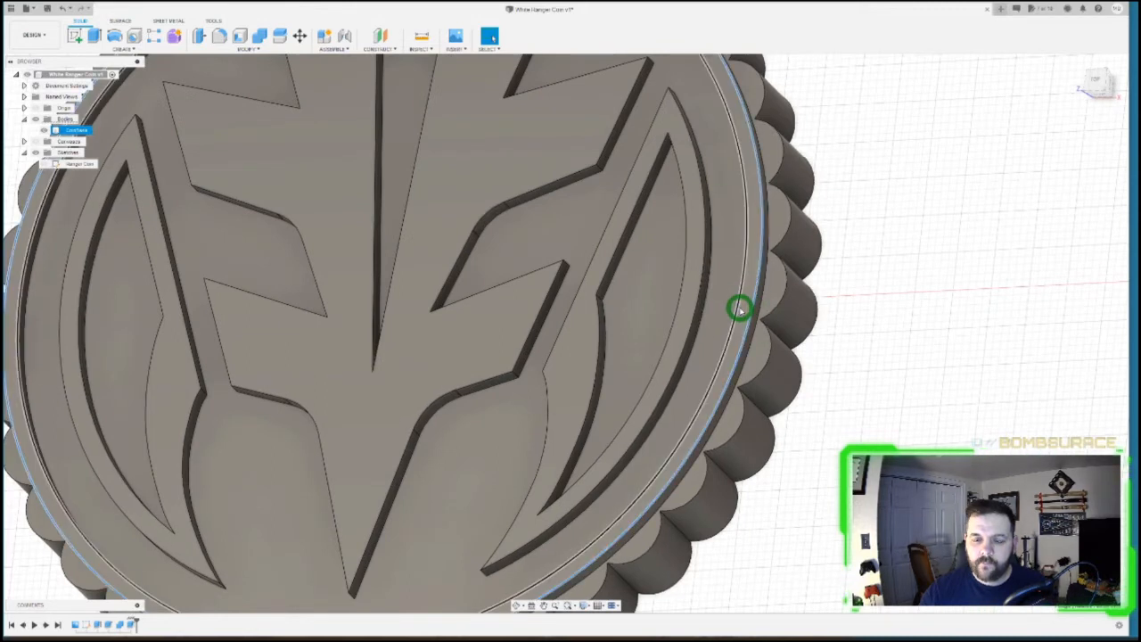
{"action": "key", "text": "f"}
{"action": "left_click", "coordinate": [738, 308]}
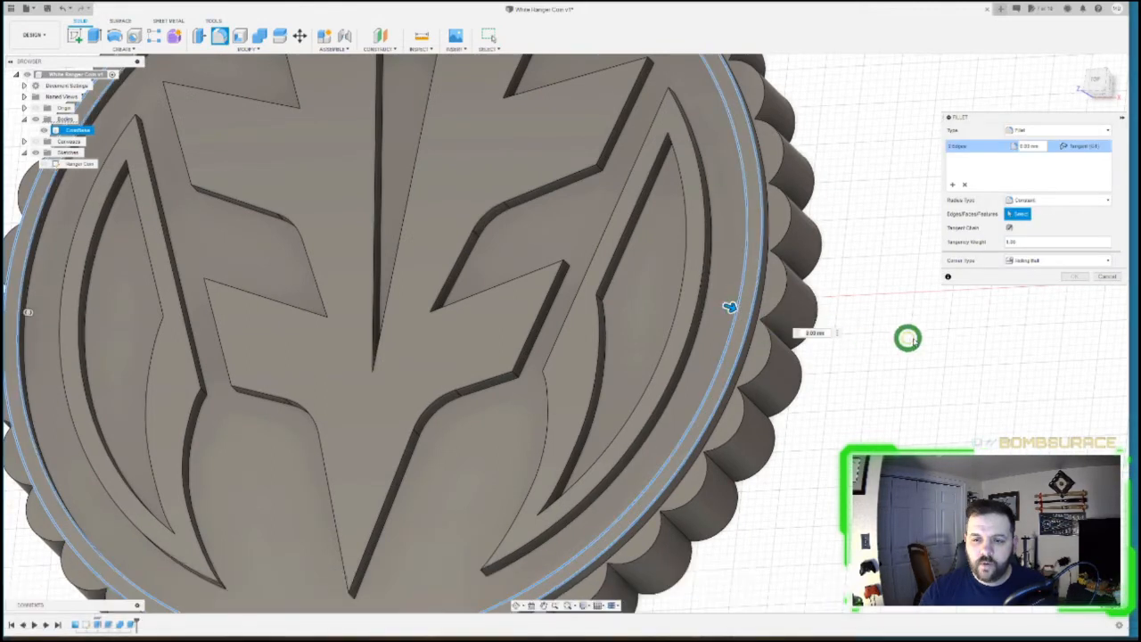
{"action": "scroll", "coordinate": [916, 356], "scroll_direction": "down", "scroll_amount": 1}
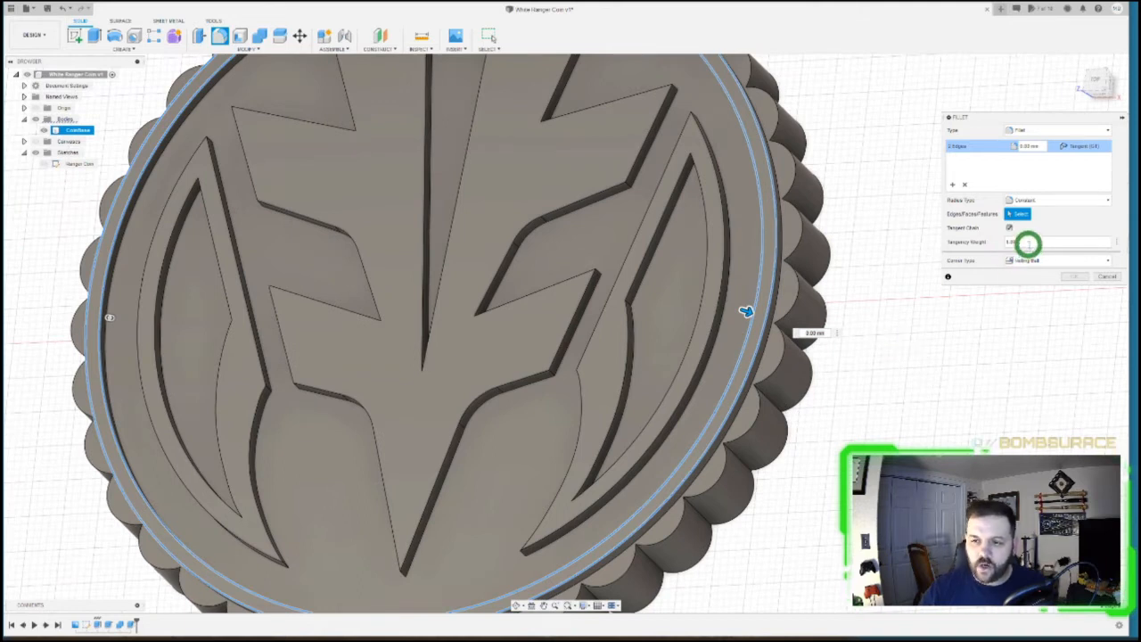
{"action": "left_click", "coordinate": [814, 333]}
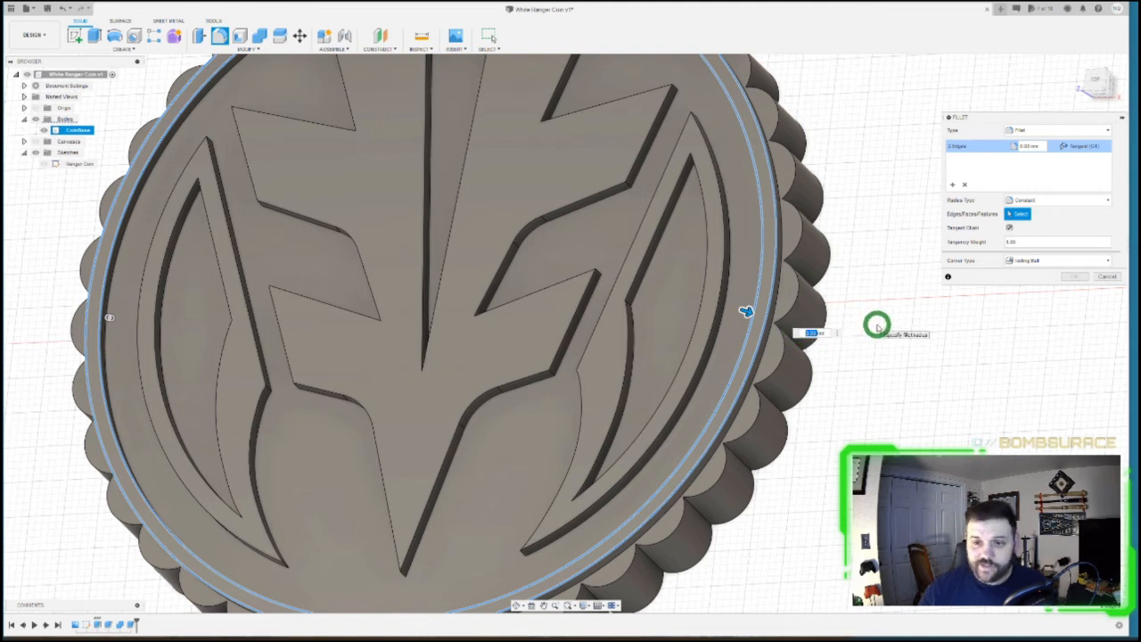
{"action": "type", "text": ".5"}
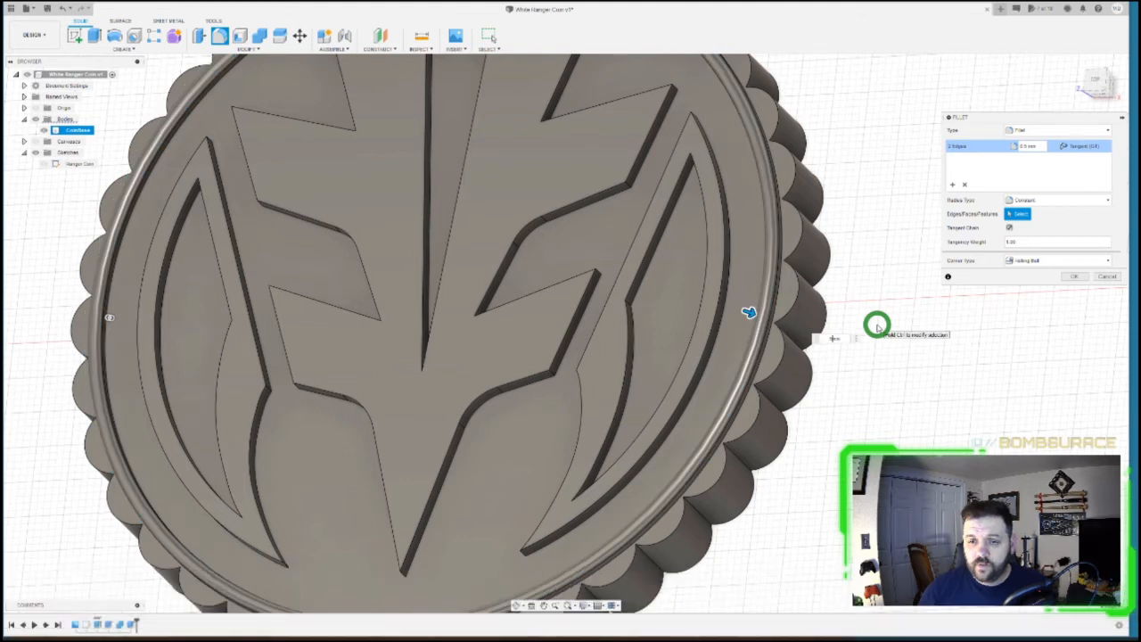
- Test a 0.25 mm radius on the rim fillet and apply the fillet at 0.5 mm
{"action": "mouse_move", "coordinate": [1099, 84]}
{"action": "left_mouse_down"}
{"action": "mouse_move", "coordinate": [1060, 75]}
{"action": "mouse_move", "coordinate": [1127, 79]}
{"action": "left_mouse_up"}
{"action": "middle_click_drag", "start_coordinate": [794, 307], "coordinate": [733, 252], "text": "shift"}
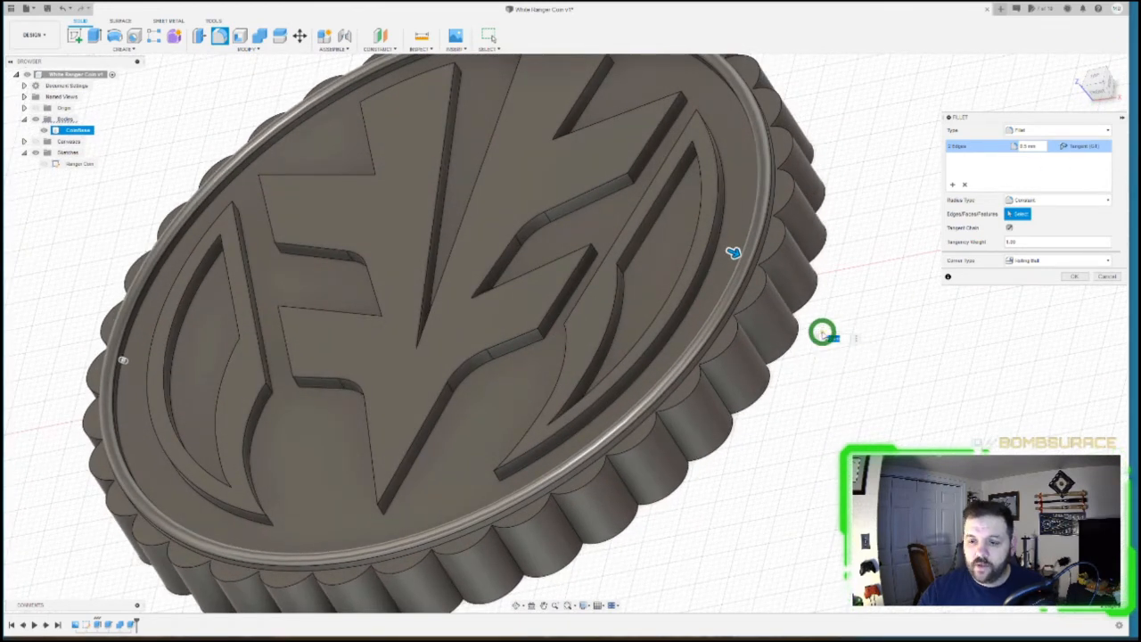
{"action": "type", "text": ".25"}
{"action": "scroll", "coordinate": [678, 228], "scroll_direction": "up", "scroll_amount": 4}
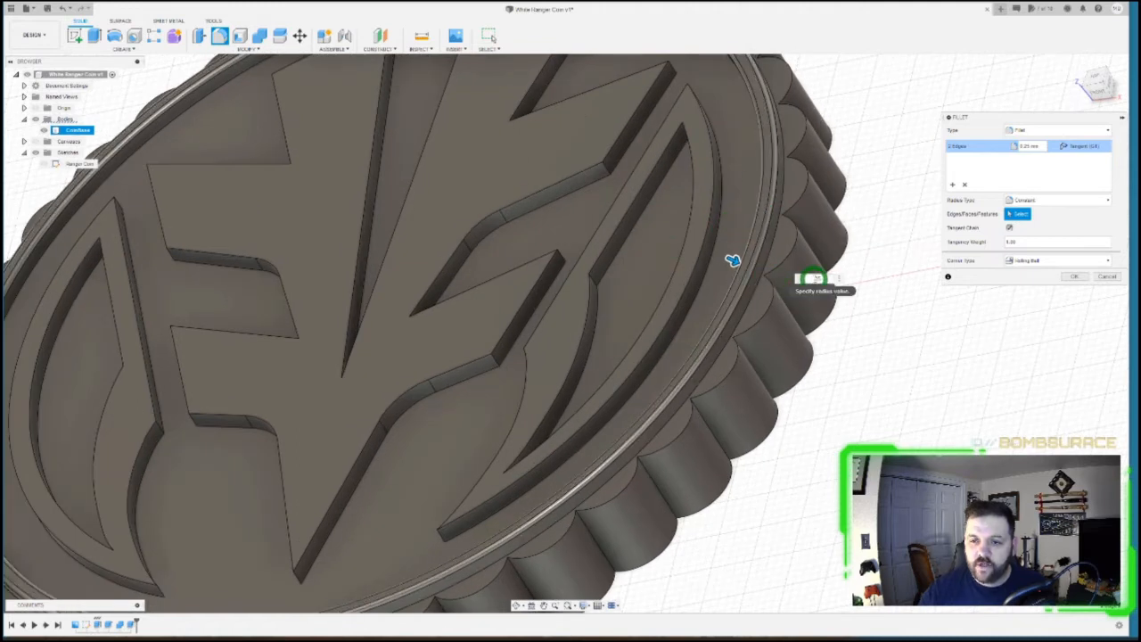
{"action": "type", "text": ".5"}
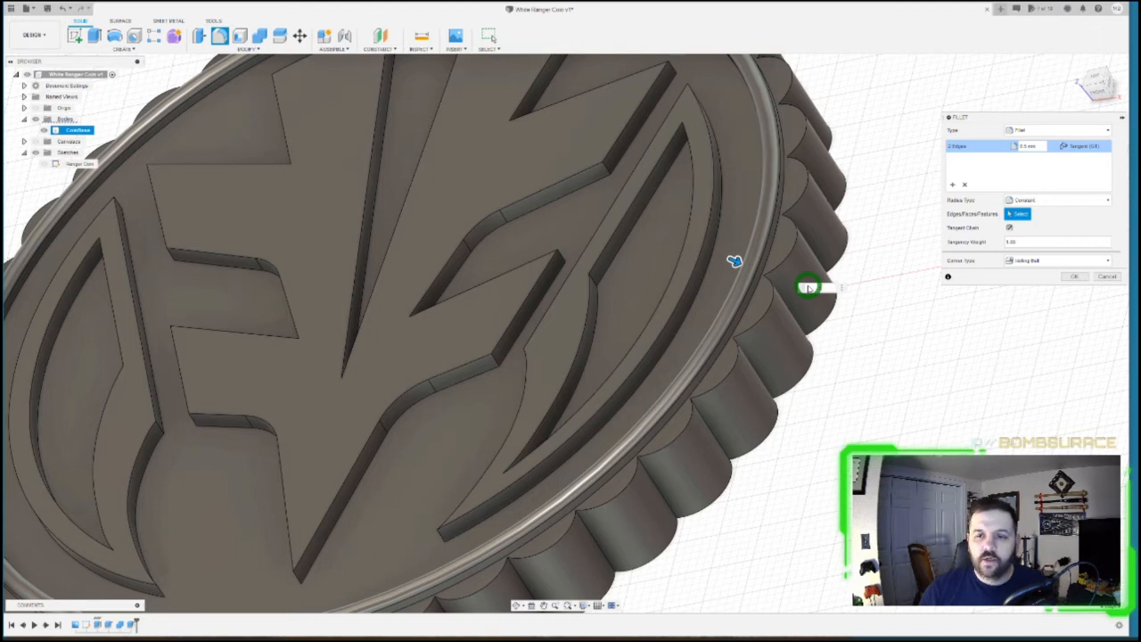
{"action": "key", "text": "Return"}
- Fillet the inner and outer top edges of the helmet's right-hand crescent with a 0.5 mm radius
{"action": "scroll", "coordinate": [780, 285], "scroll_direction": "down", "scroll_amount": 5}
{"action": "scroll", "coordinate": [768, 286], "scroll_direction": "up", "scroll_amount": 5}
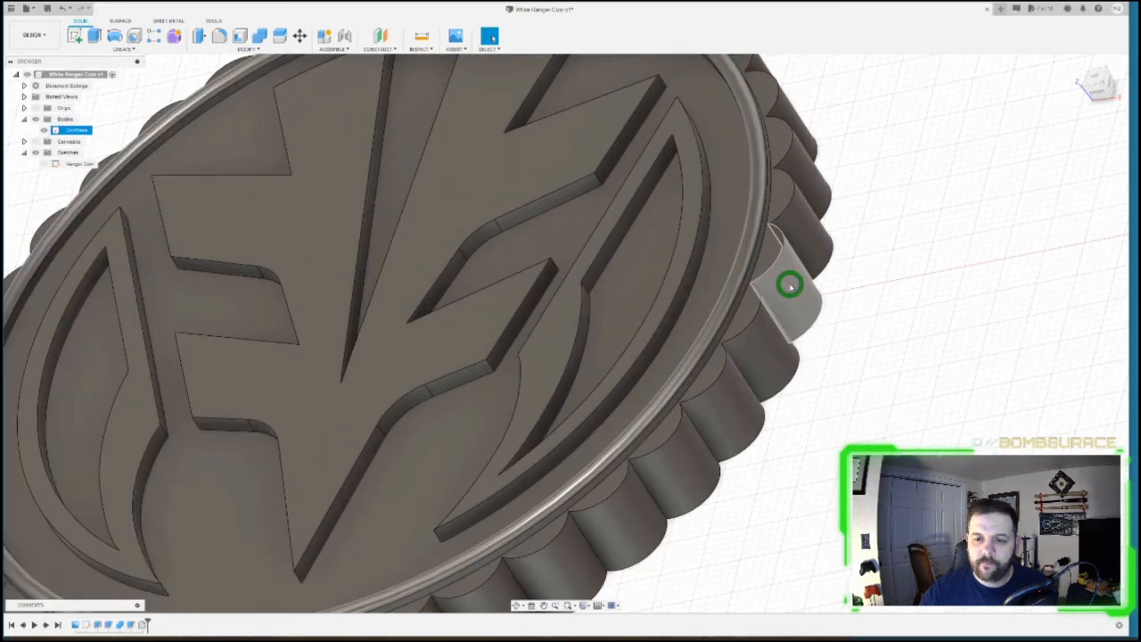
{"action": "scroll", "coordinate": [789, 284], "scroll_direction": "up", "scroll_amount": 3}
{"action": "scroll", "coordinate": [758, 272], "scroll_direction": "down", "scroll_amount": 6}
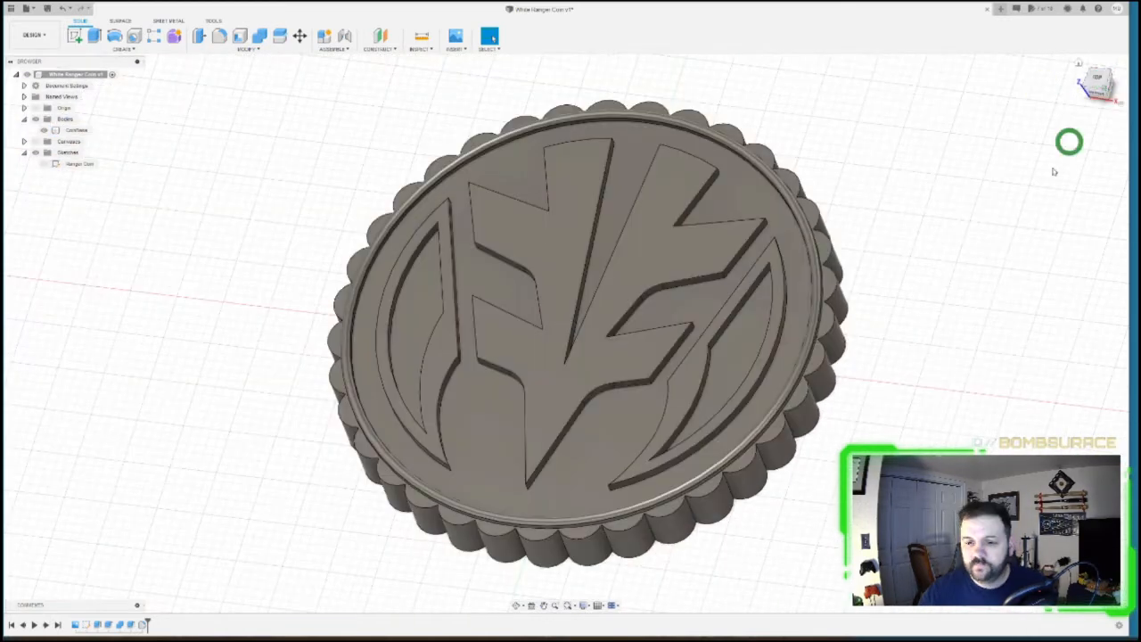
{"action": "scroll", "coordinate": [766, 445], "scroll_direction": "up", "scroll_amount": 3}
{"action": "middle_click_drag", "start_coordinate": [750, 408], "coordinate": [756, 395], "text": "shift"}
{"action": "key", "text": "f"}
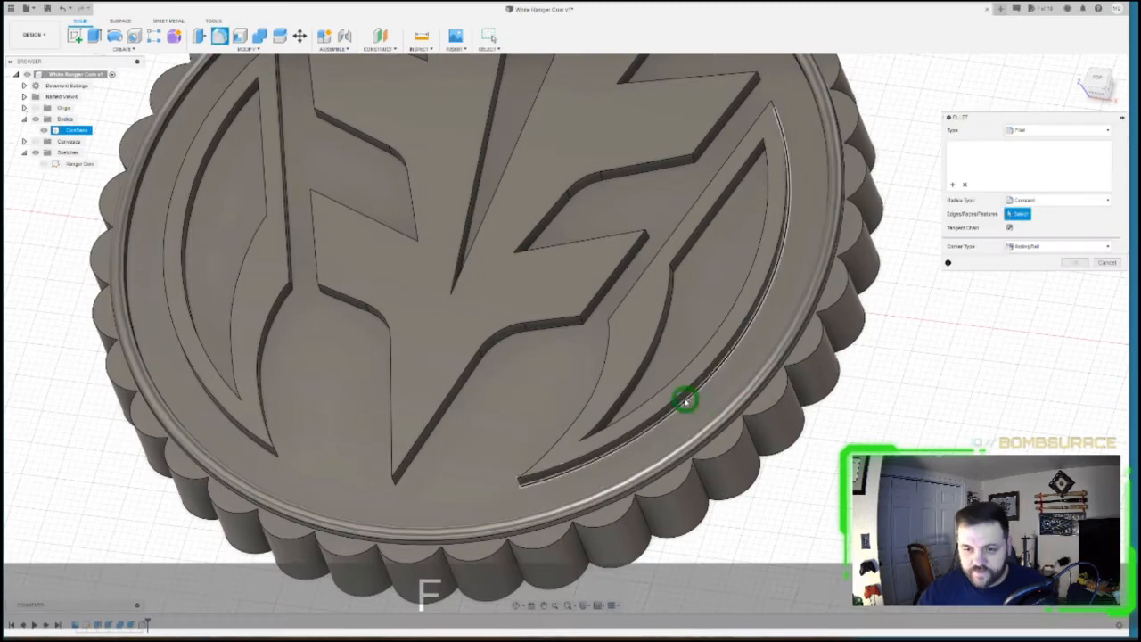
{"action": "left_click", "coordinate": [678, 378]}
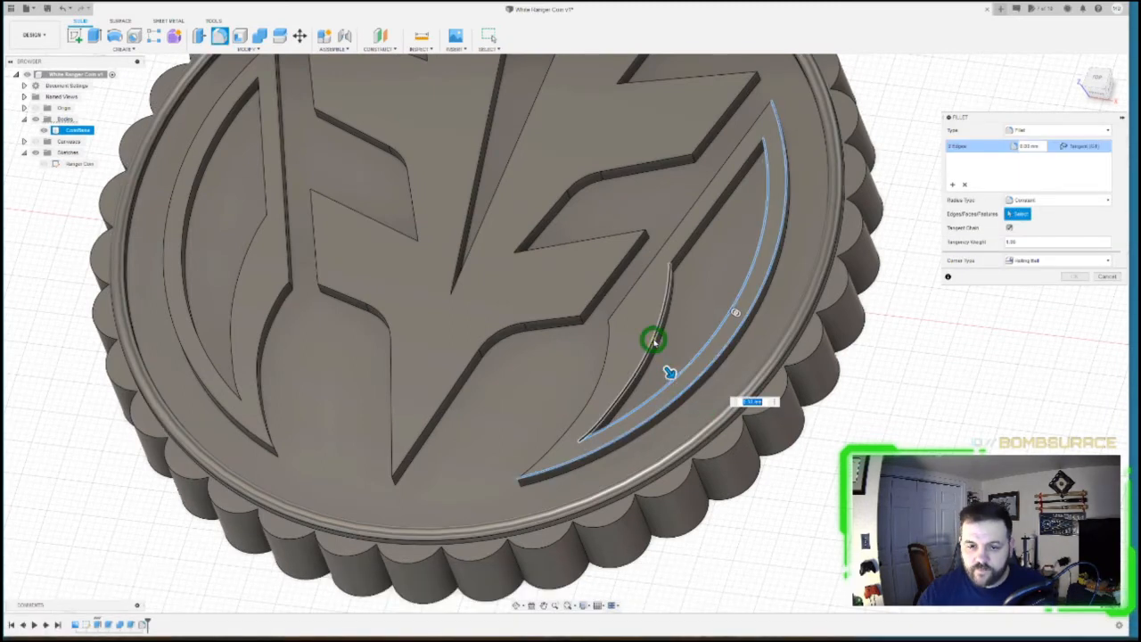
{"action": "left_click", "coordinate": [657, 339]}
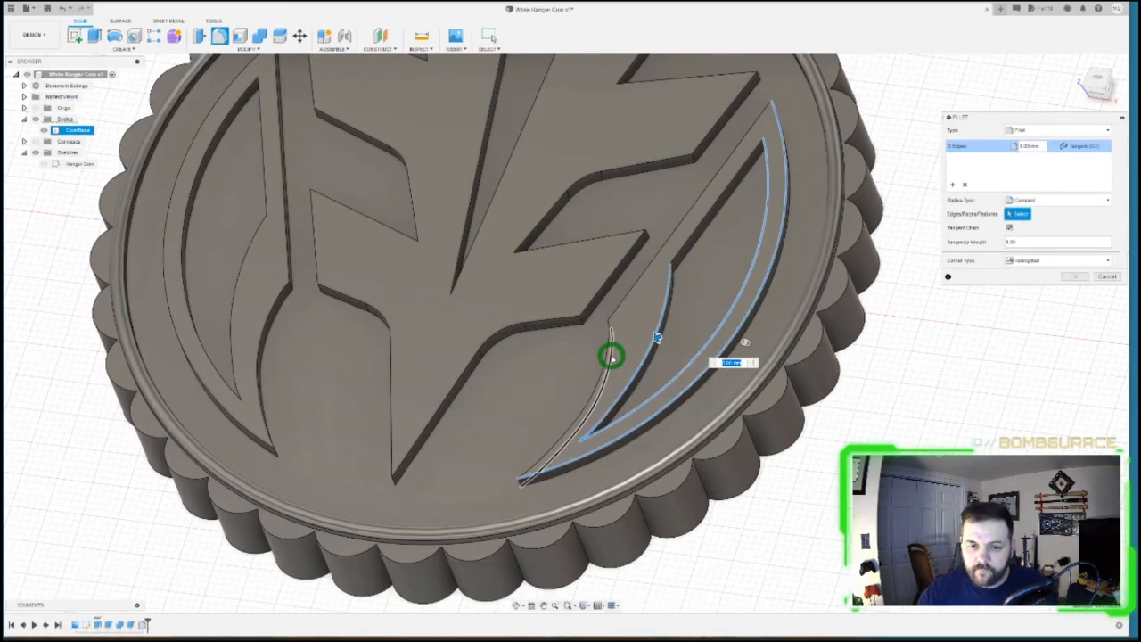
{"action": "left_click", "coordinate": [608, 349]}
{"action": "left_click", "coordinate": [619, 305]}
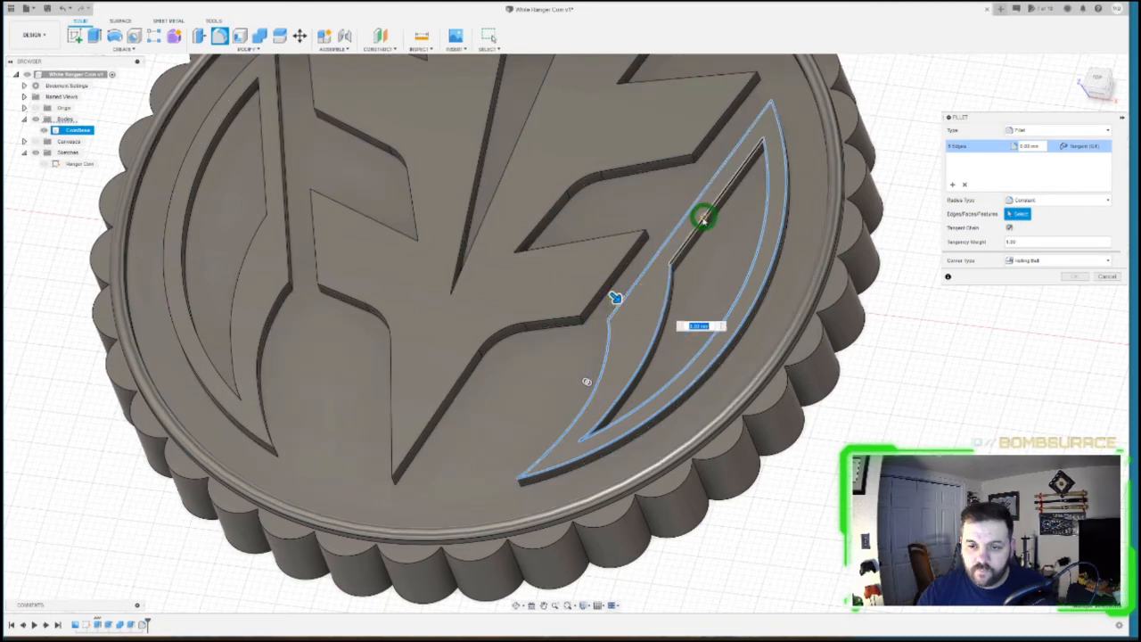
{"action": "left_click", "coordinate": [701, 221]}
{"action": "type", "text": ".5"}
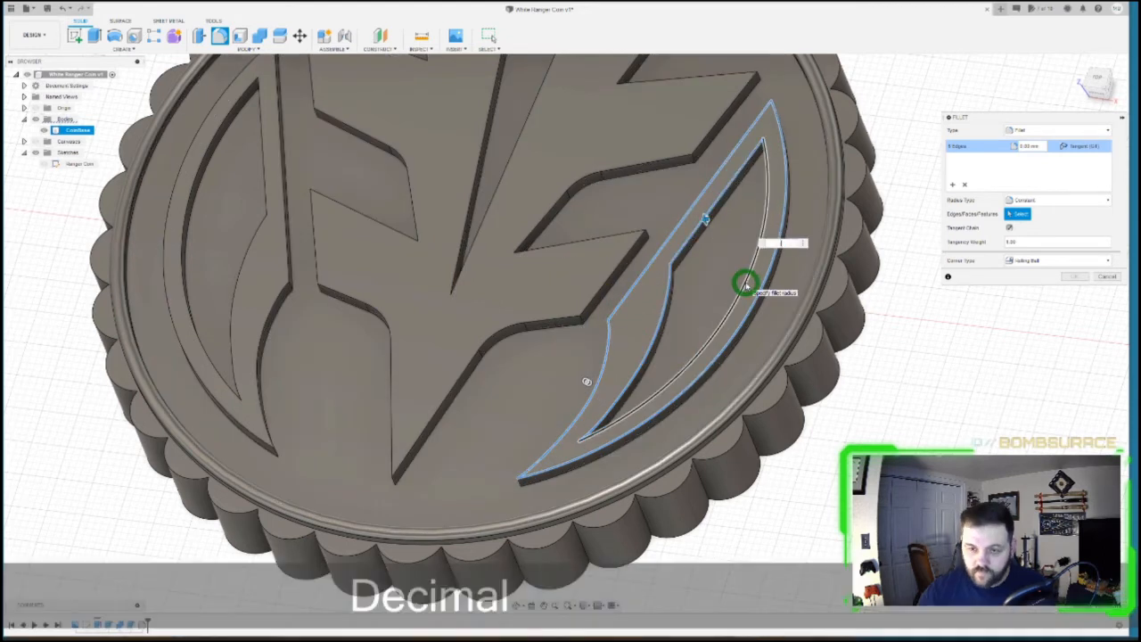
{"action": "key", "text": "Return"}
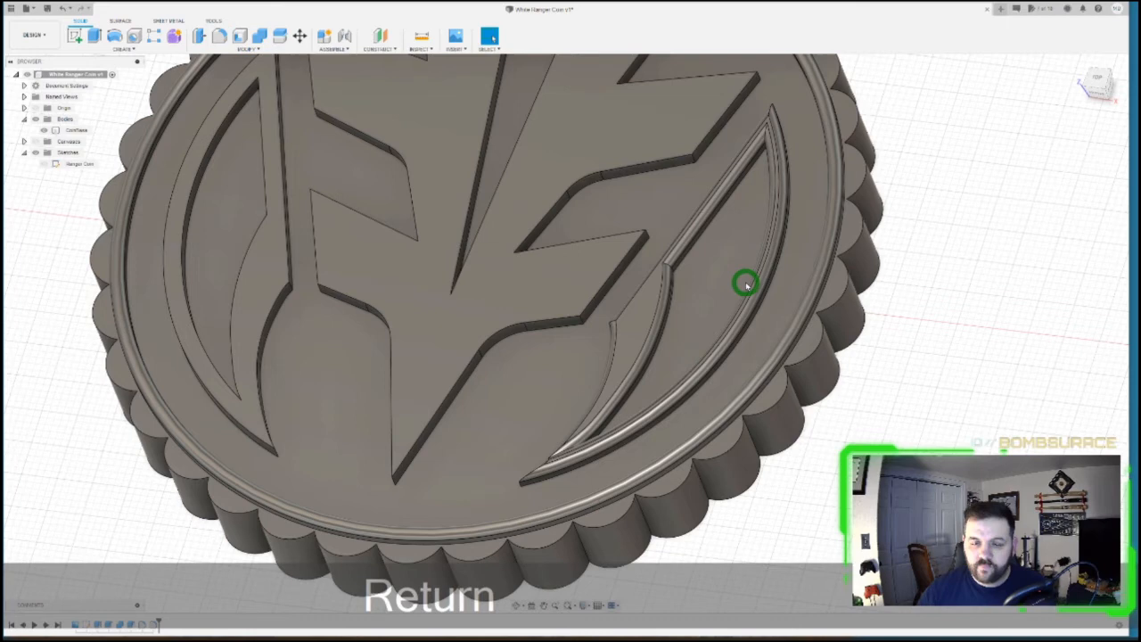
- Try to fillet all inner and outer top edges of the left-hand crescent together with a 0.5 mm radius
{"action": "middle_click_drag", "start_coordinate": [565, 330], "coordinate": [970, 133], "text": "shift"}
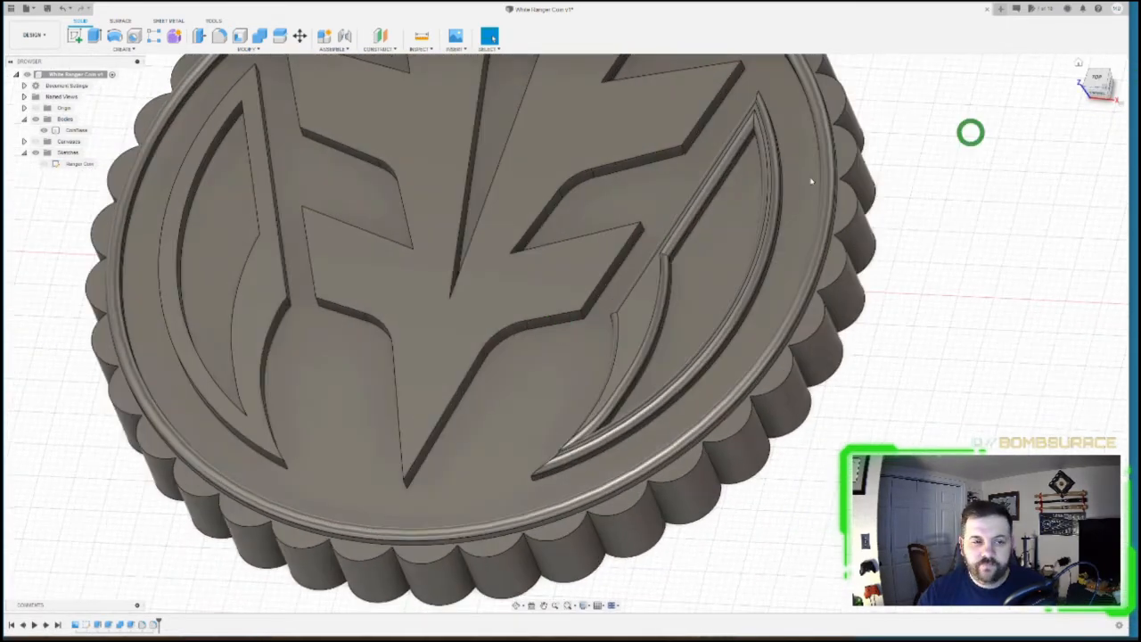
{"action": "key", "text": "f"}
{"action": "left_click", "coordinate": [272, 324]}
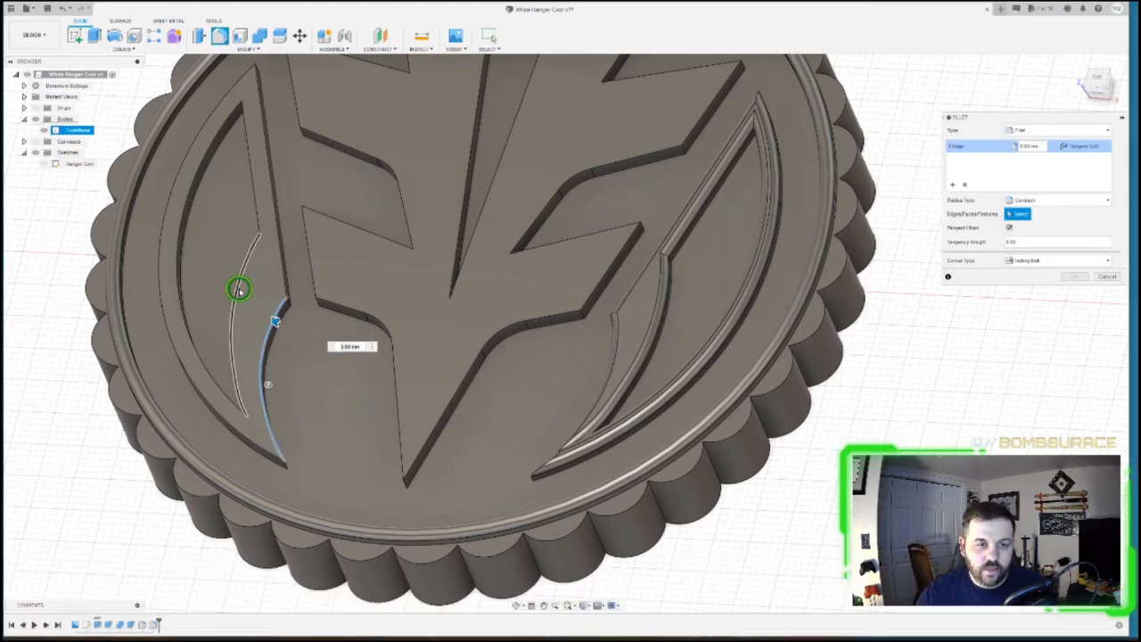
{"action": "left_click", "coordinate": [255, 205]}
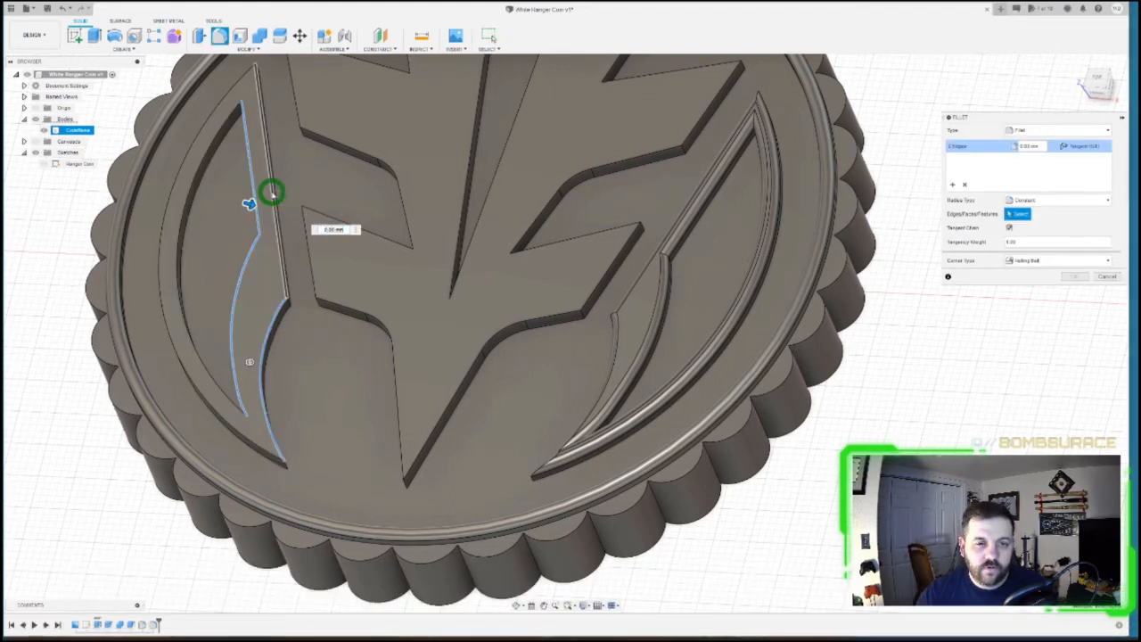
{"action": "left_click", "coordinate": [212, 127]}
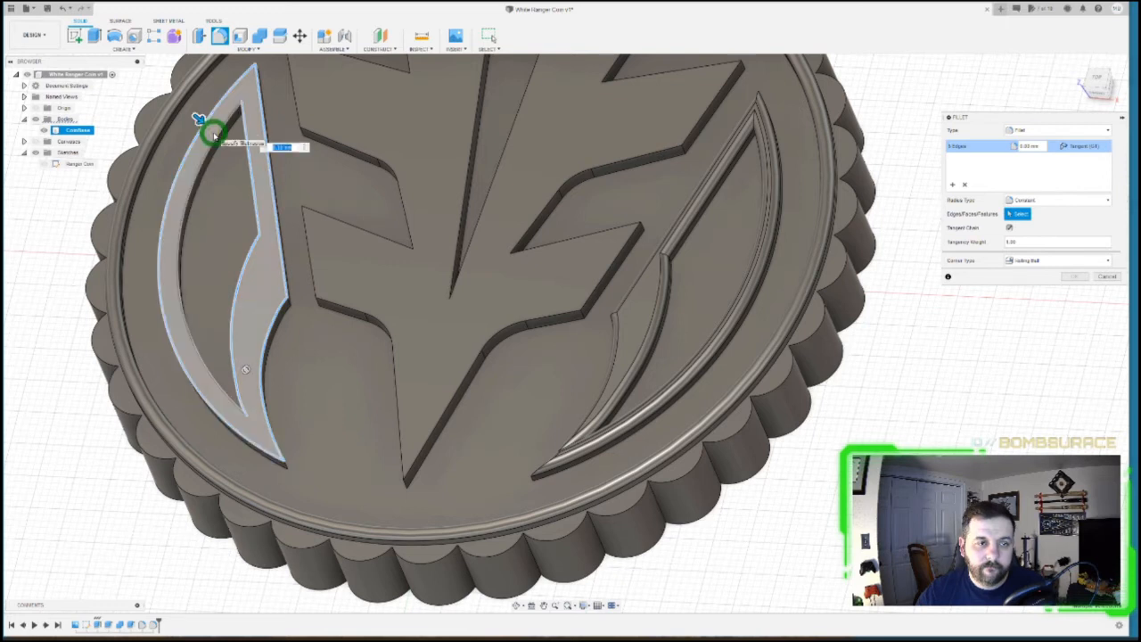
{"action": "left_click", "coordinate": [206, 217]}
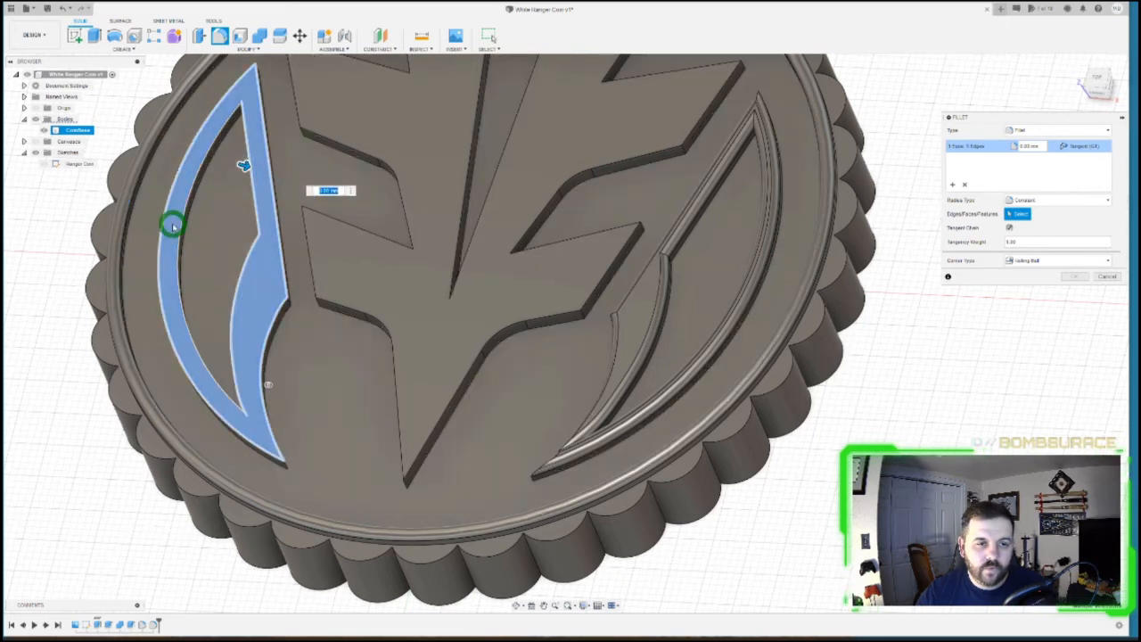
{"action": "left_click", "coordinate": [173, 226]}
{"action": "scroll", "coordinate": [192, 181], "scroll_direction": "up", "scroll_amount": 1}
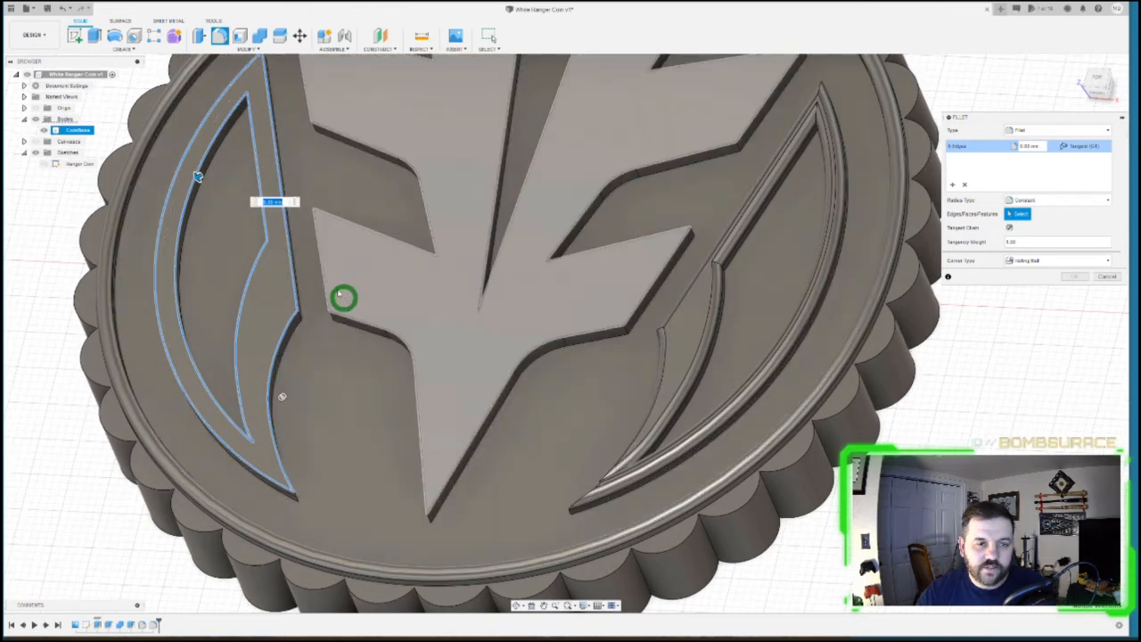
{"action": "type", "text": ".5"}
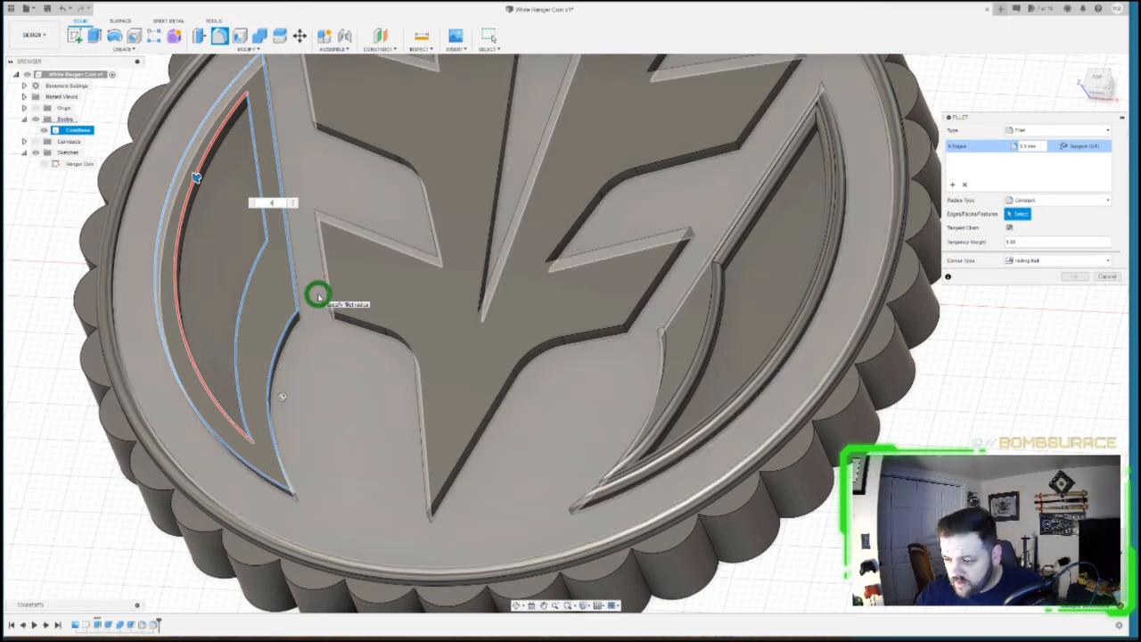
{"action": "scroll", "coordinate": [104, 285], "scroll_direction": "down", "scroll_amount": 3}
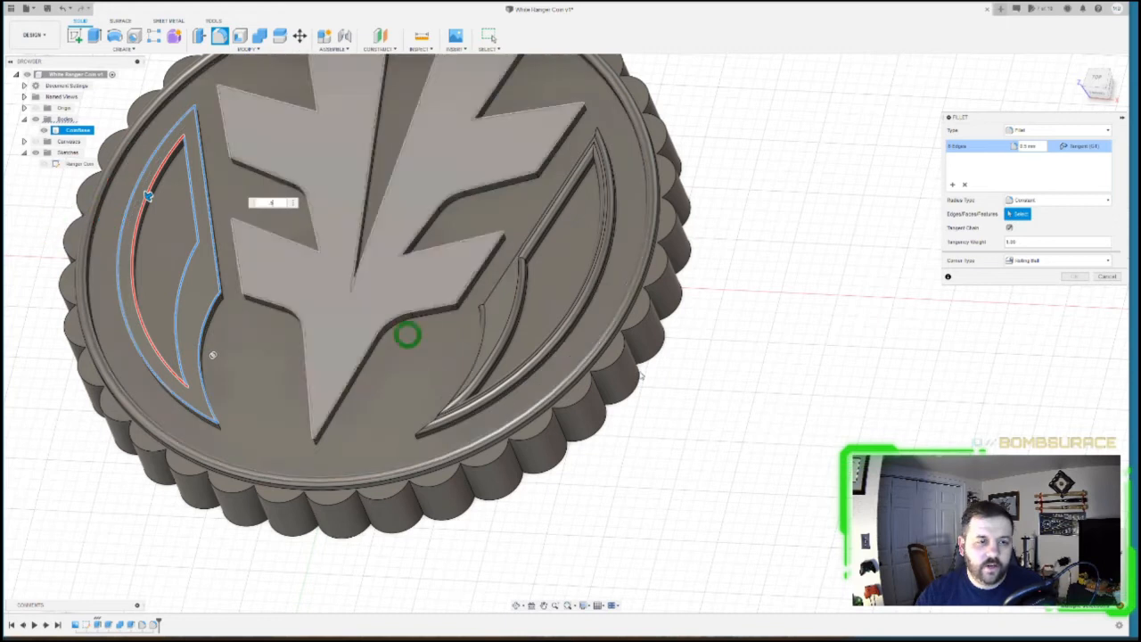
{"action": "scroll", "coordinate": [1004, 392], "scroll_direction": "up", "scroll_amount": 2}
{"action": "scroll", "coordinate": [1044, 424], "scroll_direction": "down", "scroll_amount": 5}
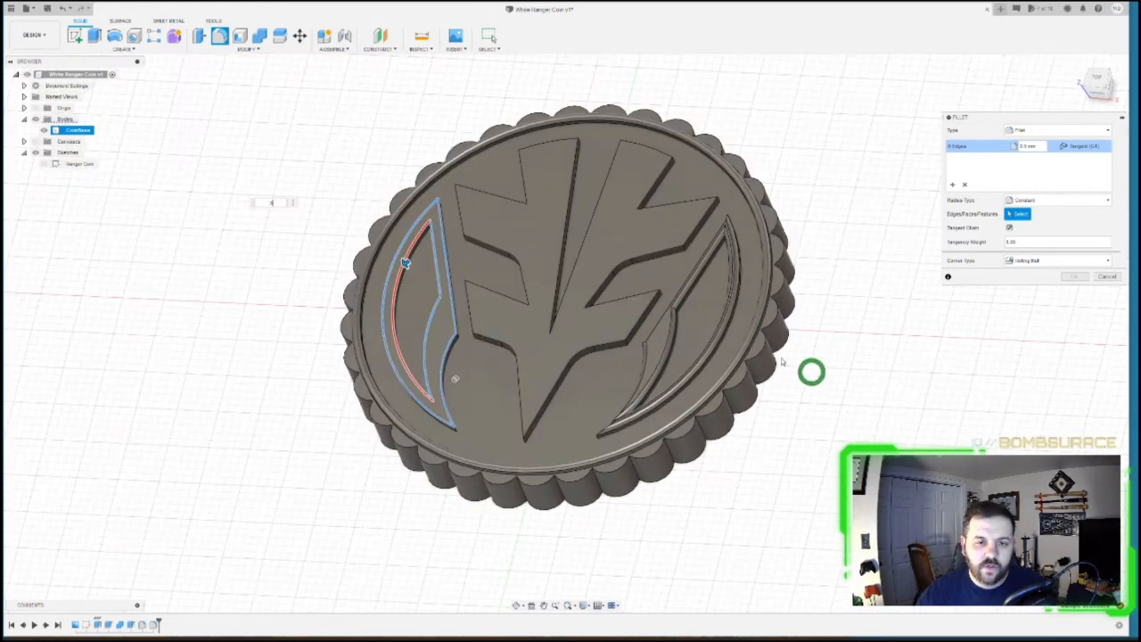
{"action": "scroll", "coordinate": [359, 214], "scroll_direction": "up", "scroll_amount": 2}
{"action": "scroll", "coordinate": [392, 254], "scroll_direction": "up", "scroll_amount": 3}
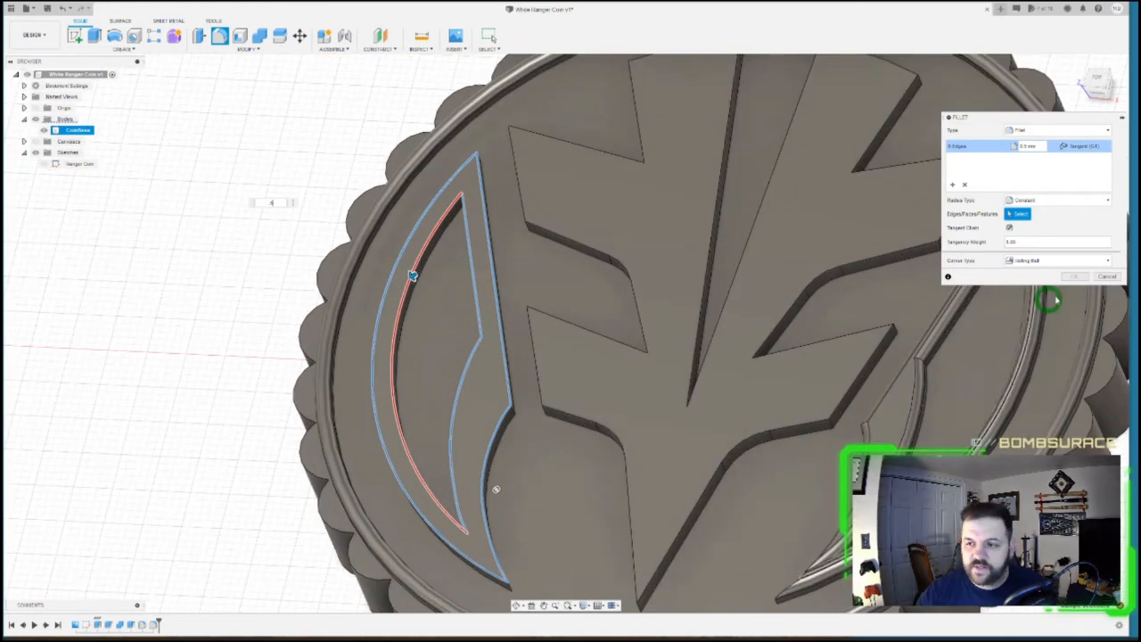
{"action": "left_click", "coordinate": [1103, 280]}
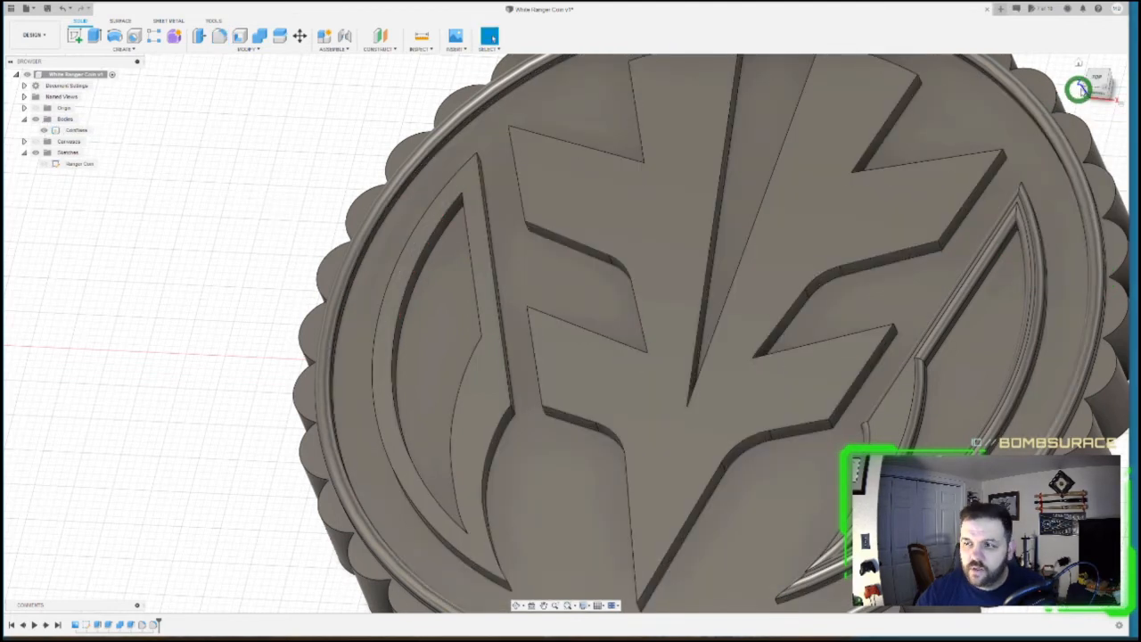
- Fillet only the long curved inner top edge of the left-hand crescent with a 0.5 mm radius
{"action": "left_click_drag", "start_coordinate": [1083, 76], "coordinate": [1050, 72]}
{"action": "scroll", "coordinate": [437, 327], "scroll_direction": "up", "scroll_amount": 2}
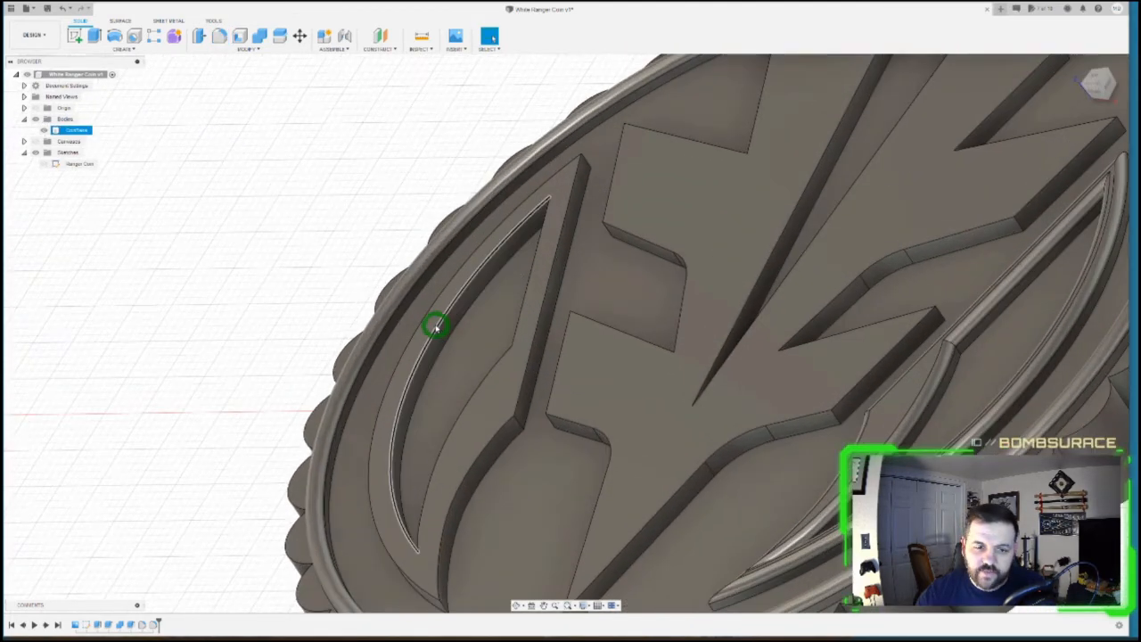
{"action": "type", "text": "f"}
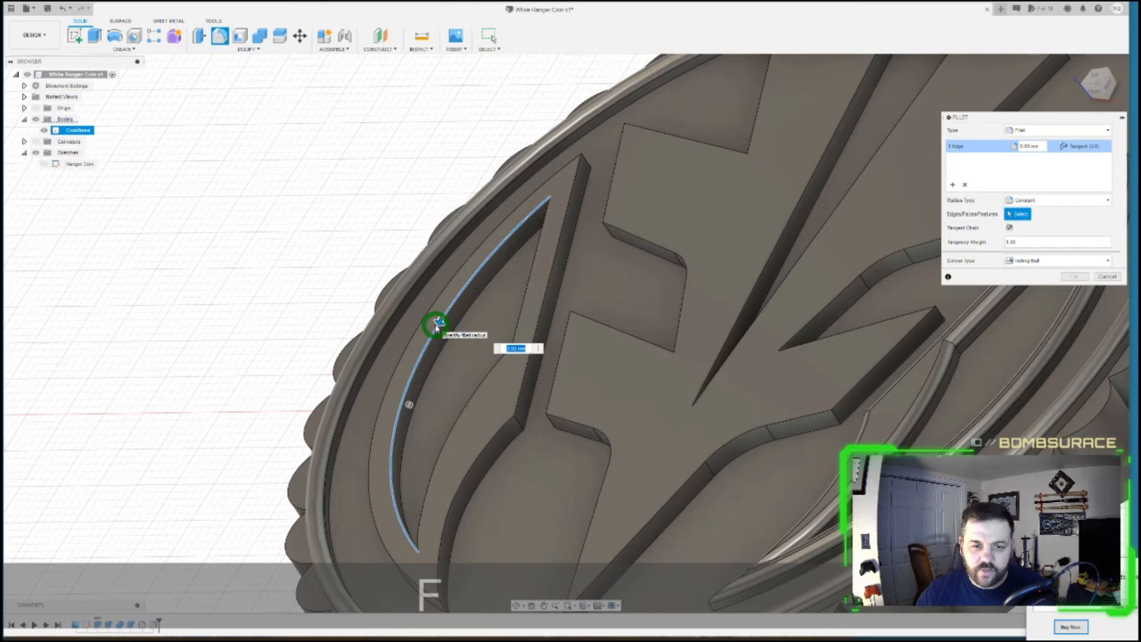
{"action": "type", "text": ".5"}
{"action": "key", "text": "Return"}
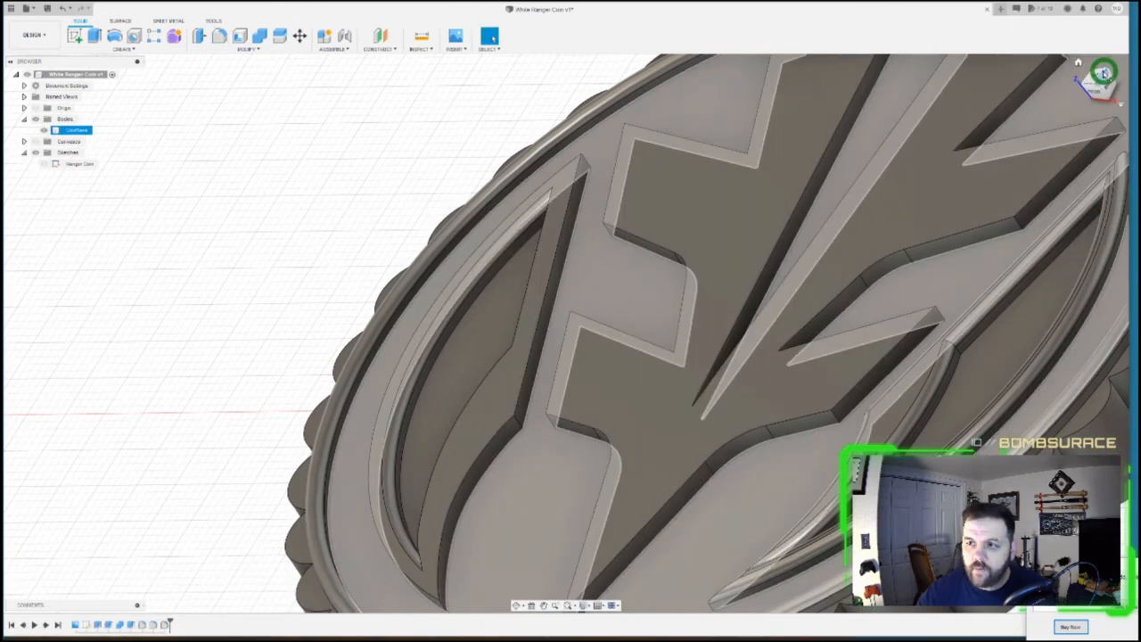
- Fillet the left-hand crescent's outer top edges and its remaining inner top edges with a 0.5 mm radius
{"action": "left_click_drag", "start_coordinate": [1123, 78], "coordinate": [1090, 75]}
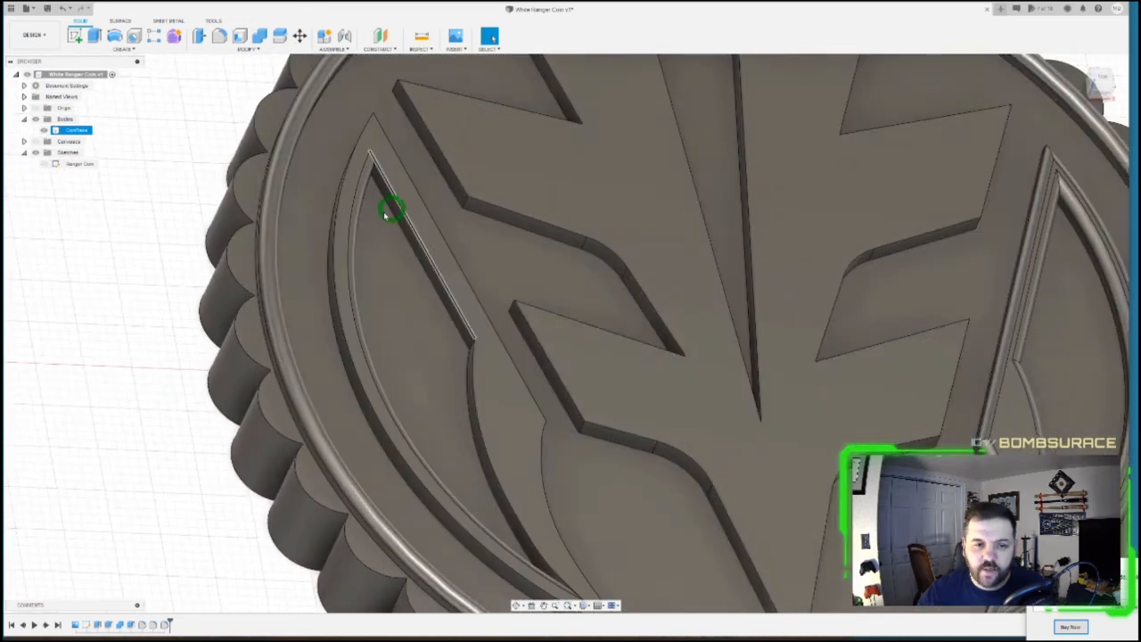
{"action": "key", "text": "f"}
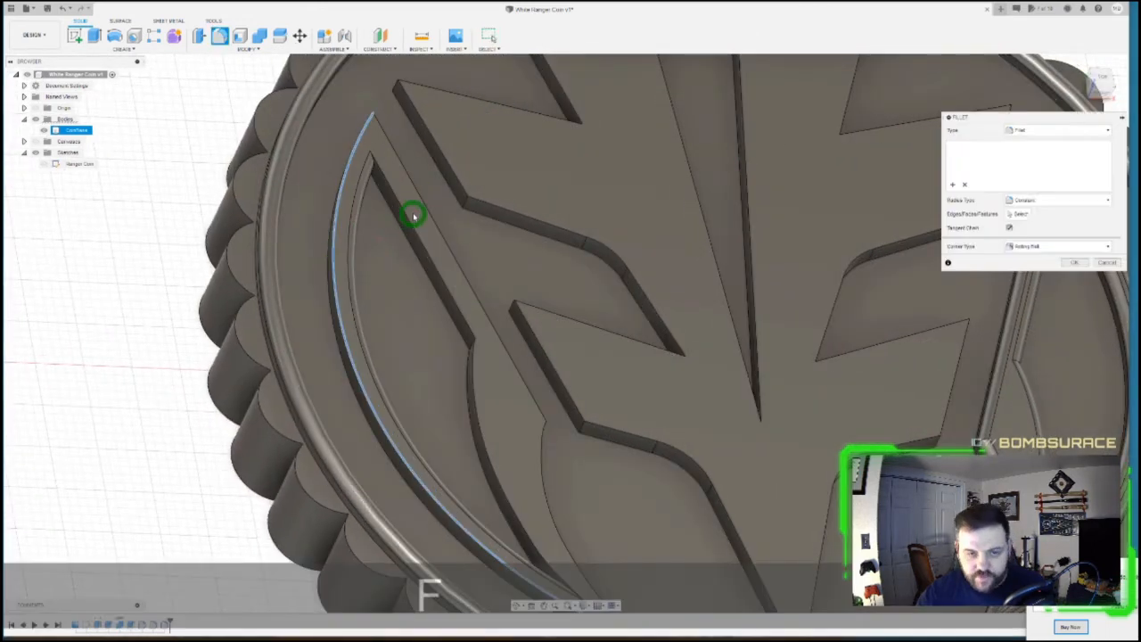
{"action": "left_click", "coordinate": [419, 206]}
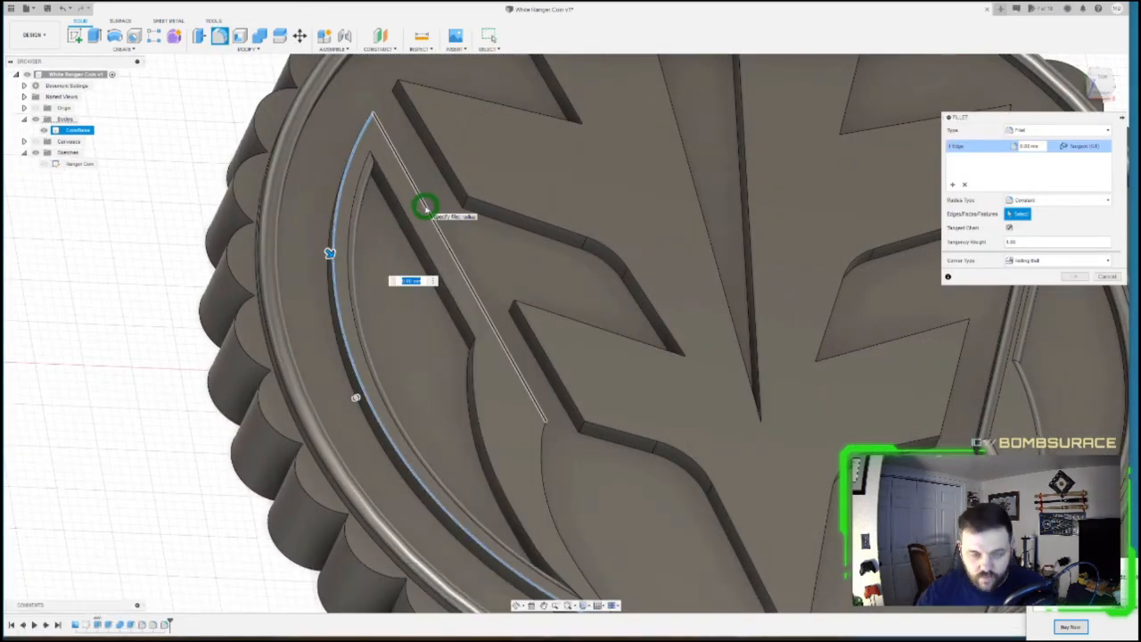
{"action": "scroll", "coordinate": [420, 200], "scroll_direction": "up", "scroll_amount": 4}
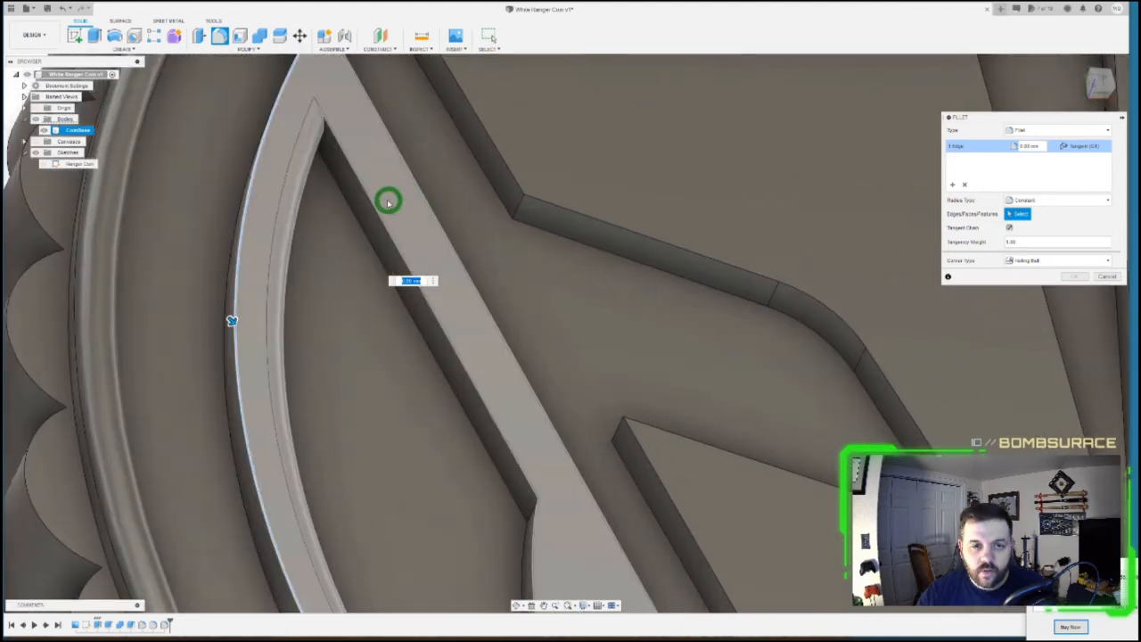
{"action": "left_click", "coordinate": [380, 213]}
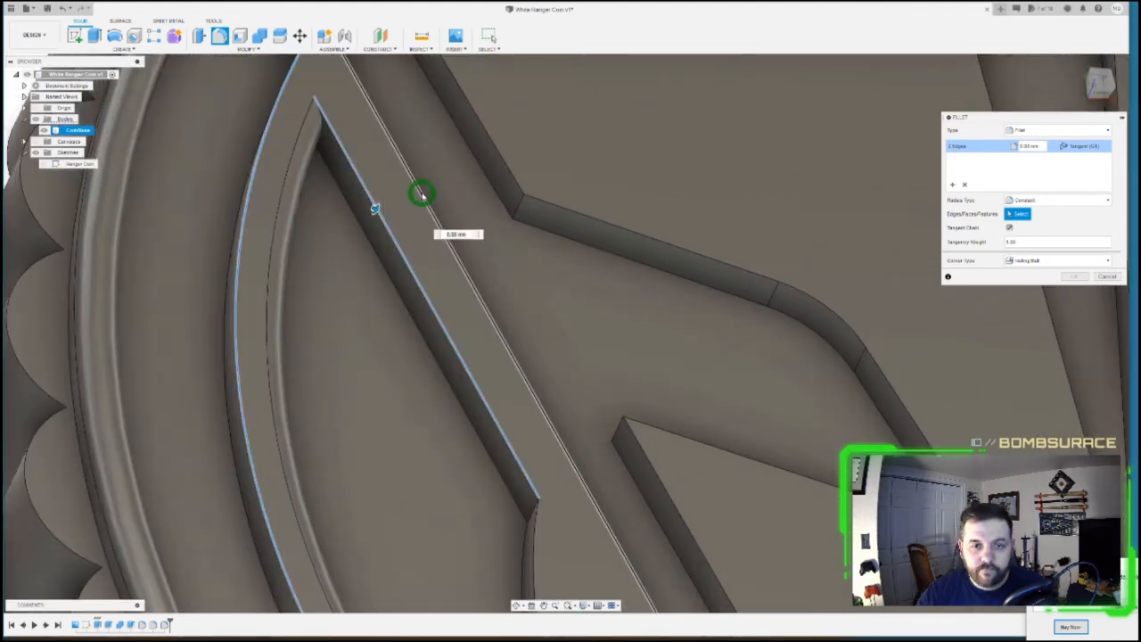
{"action": "left_click", "coordinate": [423, 197]}
{"action": "scroll", "coordinate": [330, 166], "scroll_direction": "down", "scroll_amount": 5}
{"action": "scroll", "coordinate": [433, 387], "scroll_direction": "up", "scroll_amount": 6}
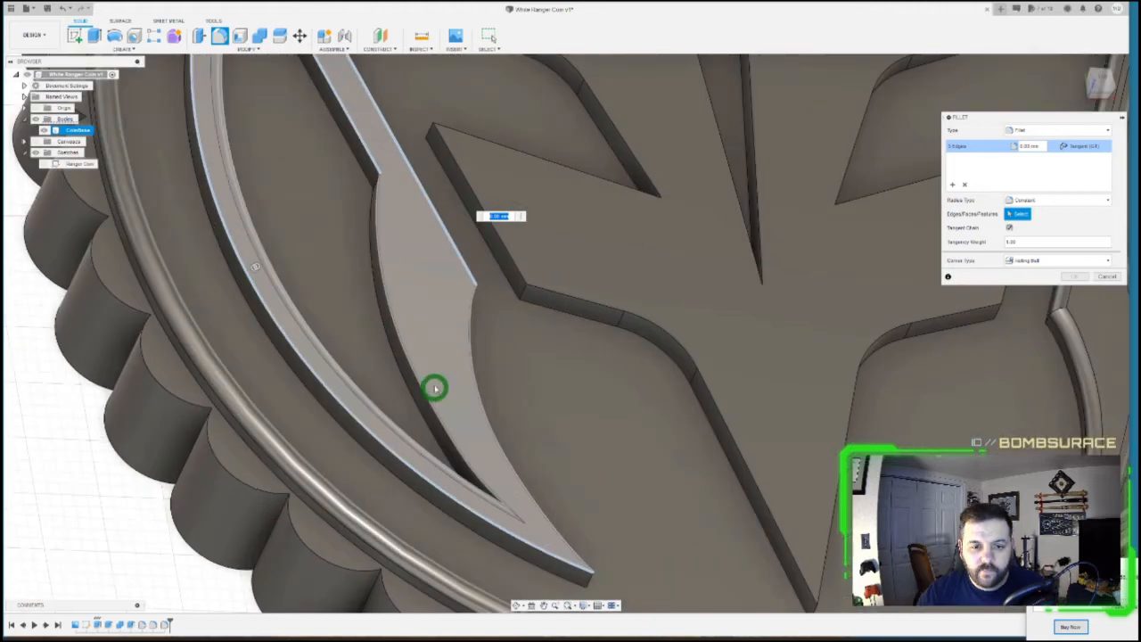
{"action": "left_click", "coordinate": [388, 329]}
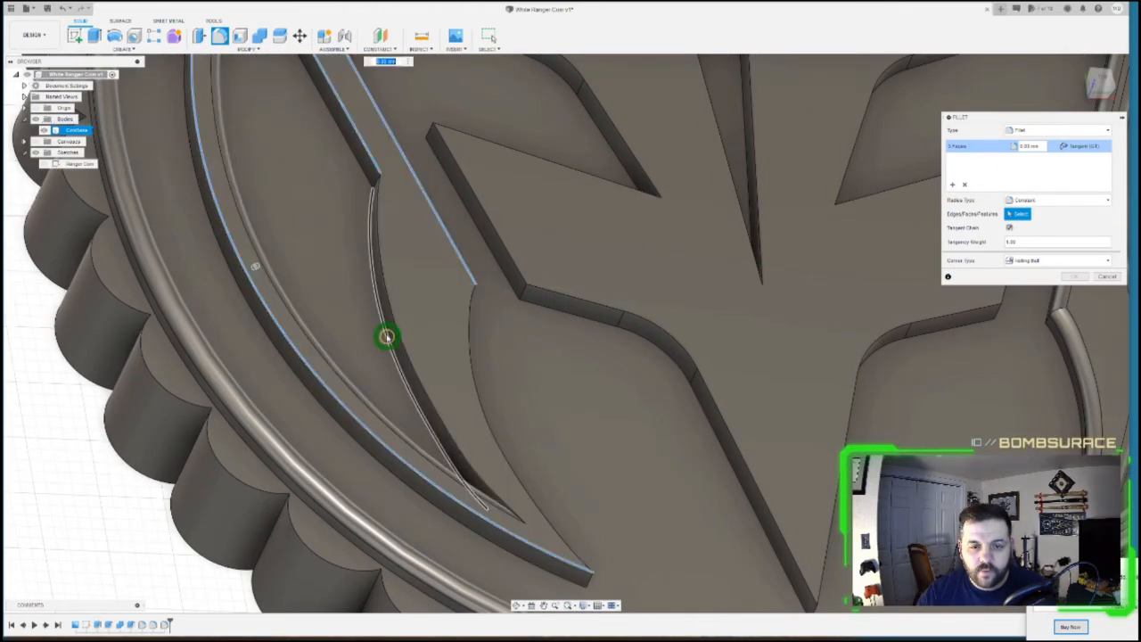
{"action": "scroll", "coordinate": [392, 316], "scroll_direction": "down", "scroll_amount": 5}
{"action": "scroll", "coordinate": [453, 330], "scroll_direction": "up", "scroll_amount": 5}
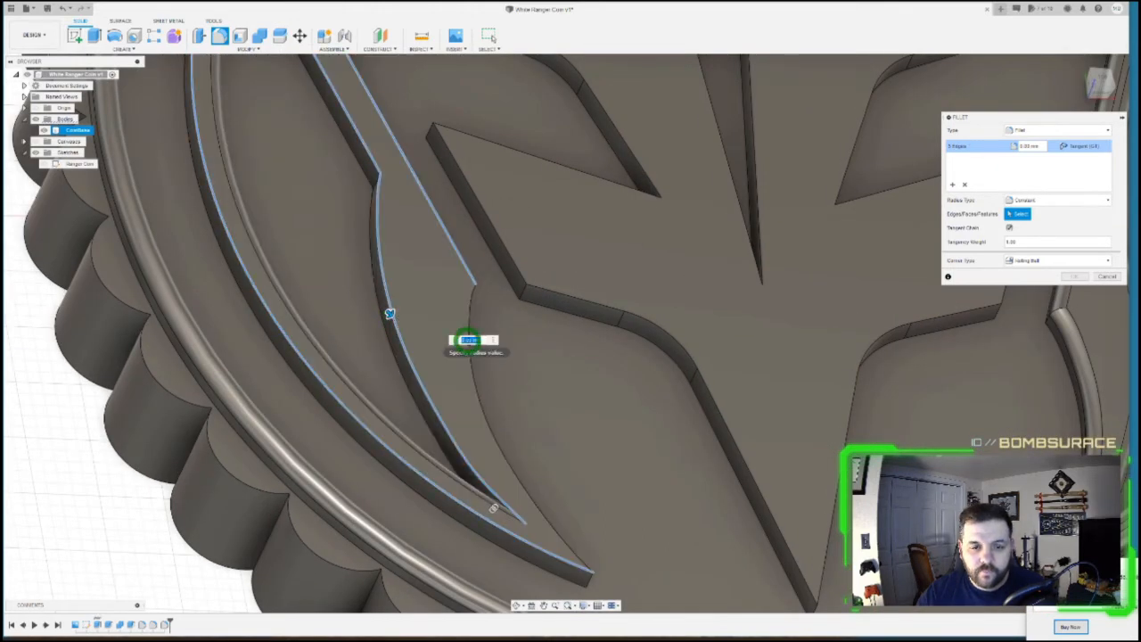
{"action": "type", "text": "5"}
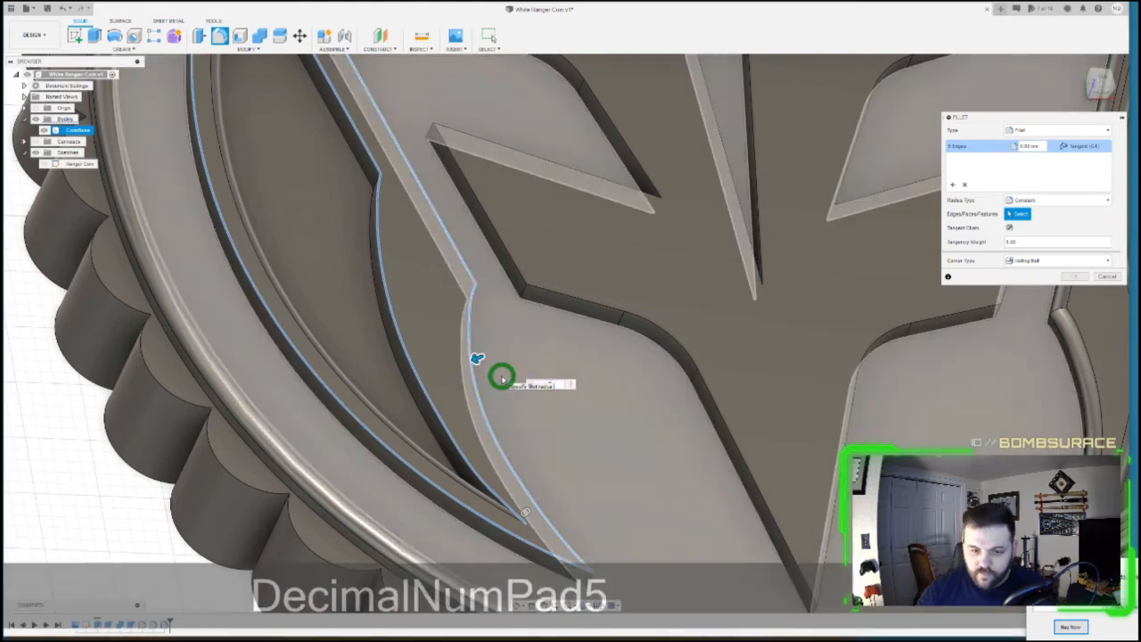
{"action": "scroll", "coordinate": [472, 361], "scroll_direction": "down", "scroll_amount": 3}
{"action": "key", "text": "Return"}
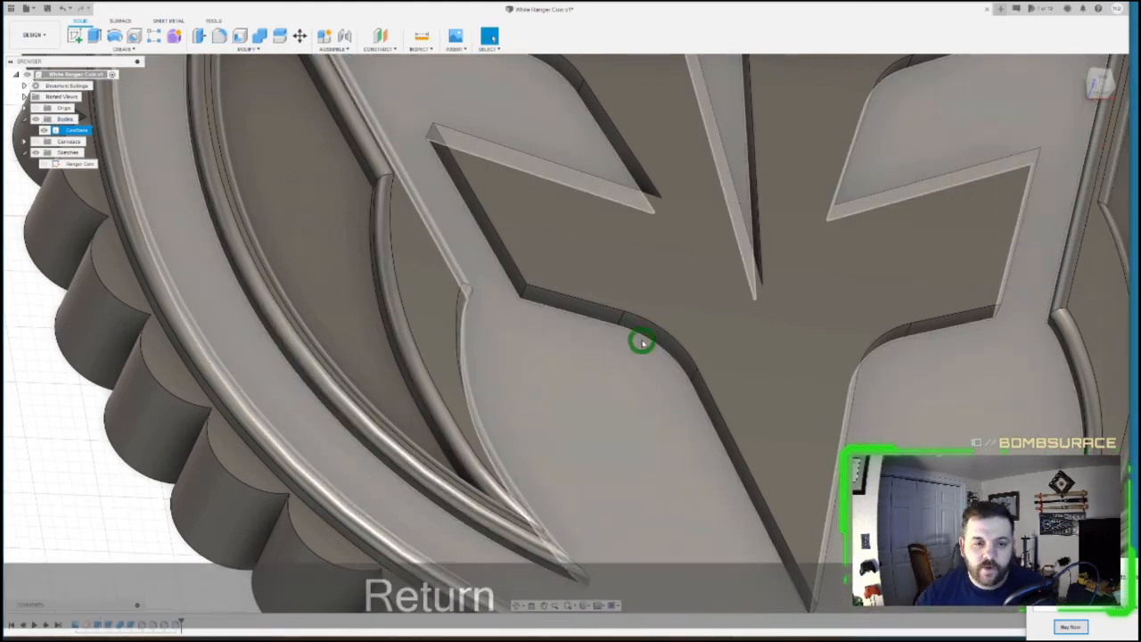
- Inspect the rounded edges of both crescents from the top view, up close and as a whole
{"action": "scroll", "coordinate": [568, 395], "scroll_direction": "down", "scroll_amount": 3}
{"action": "scroll", "coordinate": [568, 396], "scroll_direction": "down", "scroll_amount": 1}
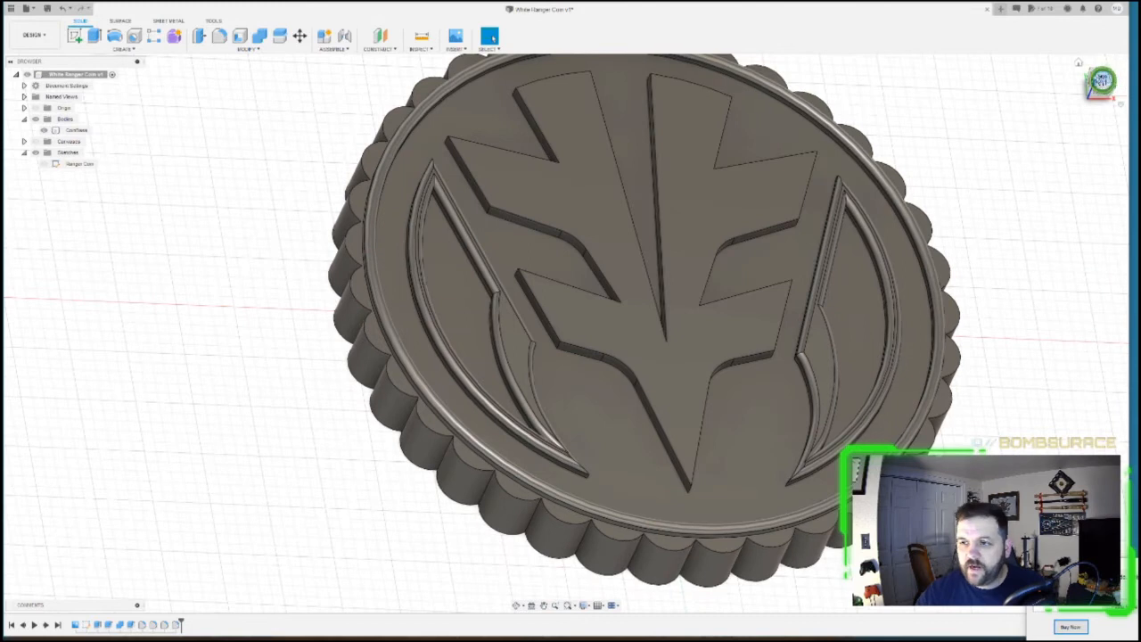
{"action": "left_click", "coordinate": [1102, 81]}
{"action": "scroll", "coordinate": [440, 280], "scroll_direction": "up", "scroll_amount": 5}
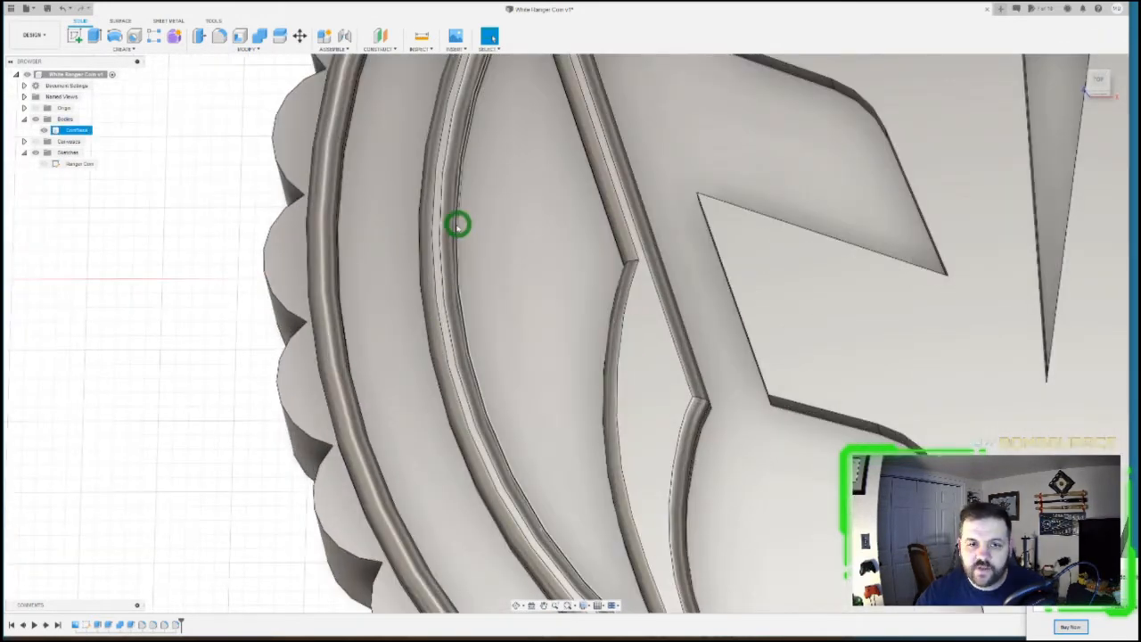
{"action": "scroll", "coordinate": [469, 326], "scroll_direction": "down", "scroll_amount": 5}
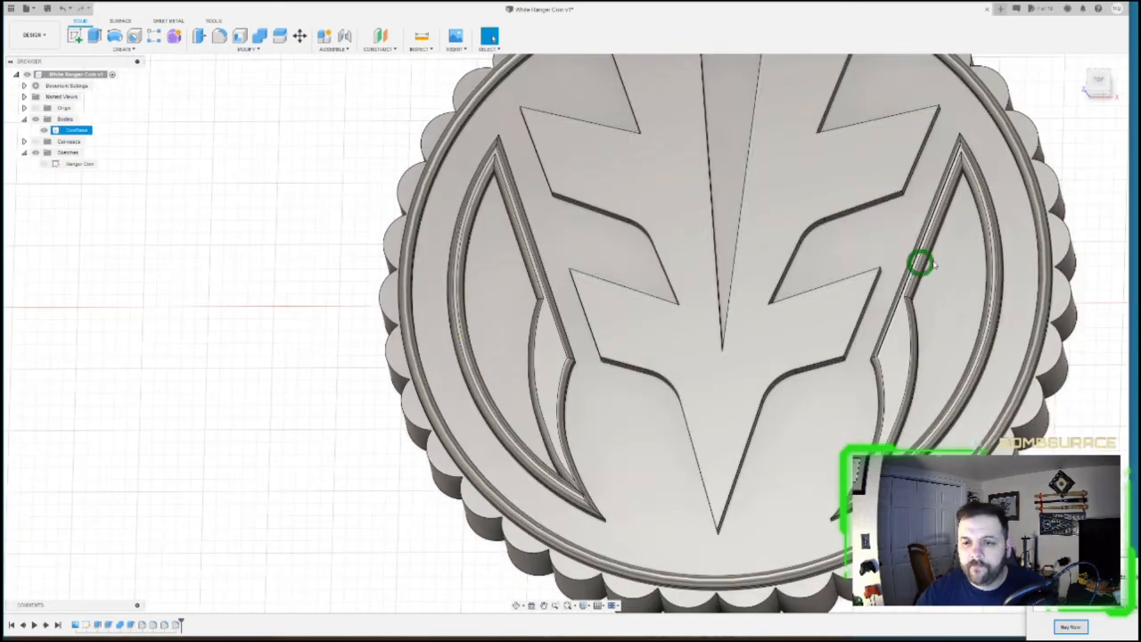
- Start a fillet on the helmet design, selecting the top edges of its lower section and of both eye openings
{"action": "scroll", "coordinate": [921, 263], "scroll_direction": "down", "scroll_amount": 3}
{"action": "scroll", "coordinate": [782, 576], "scroll_direction": "up", "scroll_amount": 2}
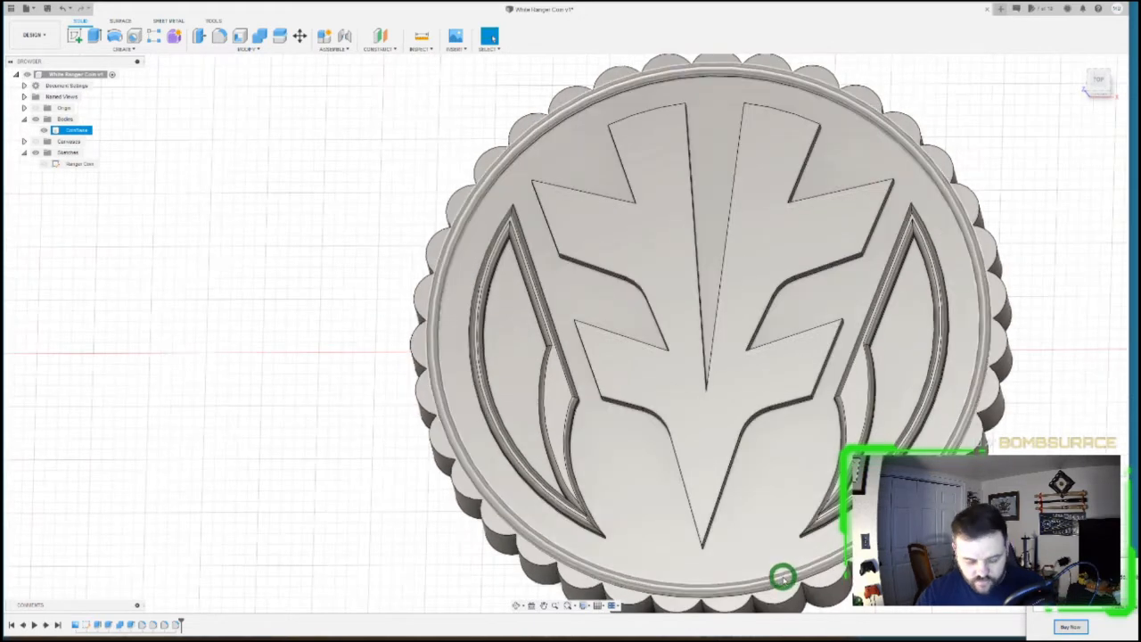
{"action": "key", "text": "f"}
{"action": "scroll", "coordinate": [762, 535], "scroll_direction": "up", "scroll_amount": 6}
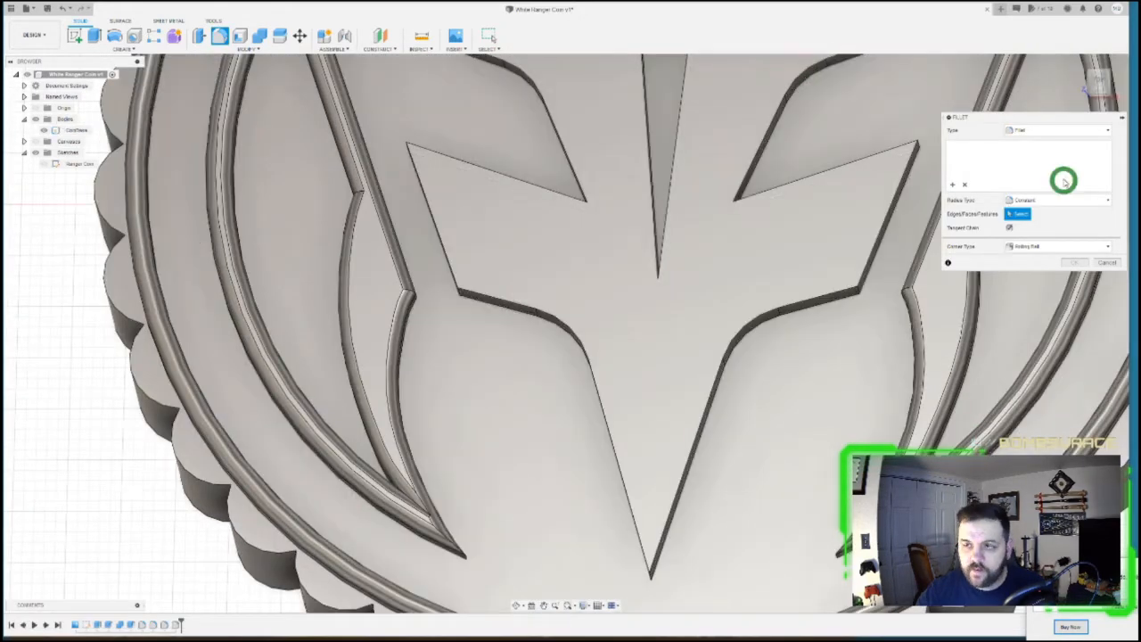
{"action": "left_click_drag", "start_coordinate": [1103, 84], "coordinate": [1065, 48]}
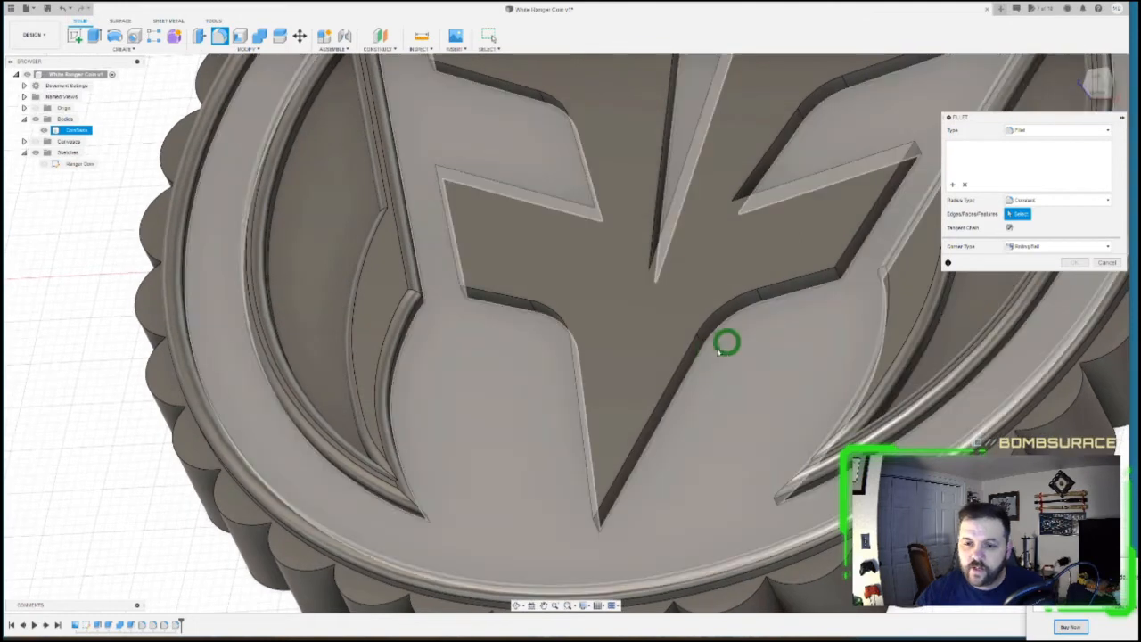
{"action": "left_click", "coordinate": [675, 365]}
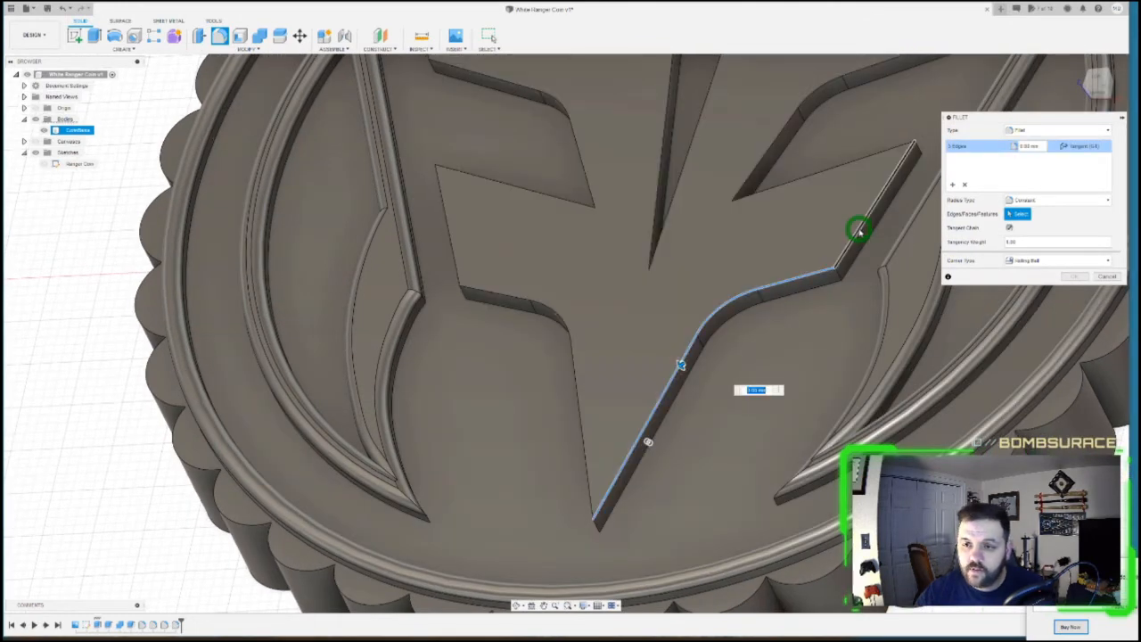
{"action": "left_click", "coordinate": [814, 174]}
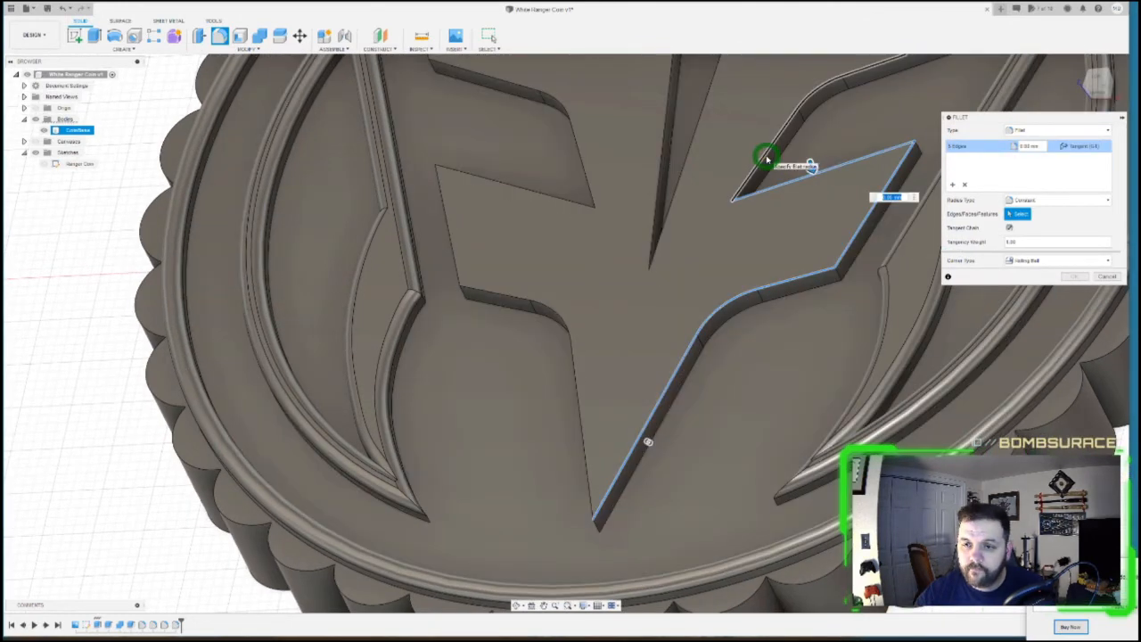
{"action": "left_click", "coordinate": [767, 156]}
{"action": "left_click", "coordinate": [559, 317]}
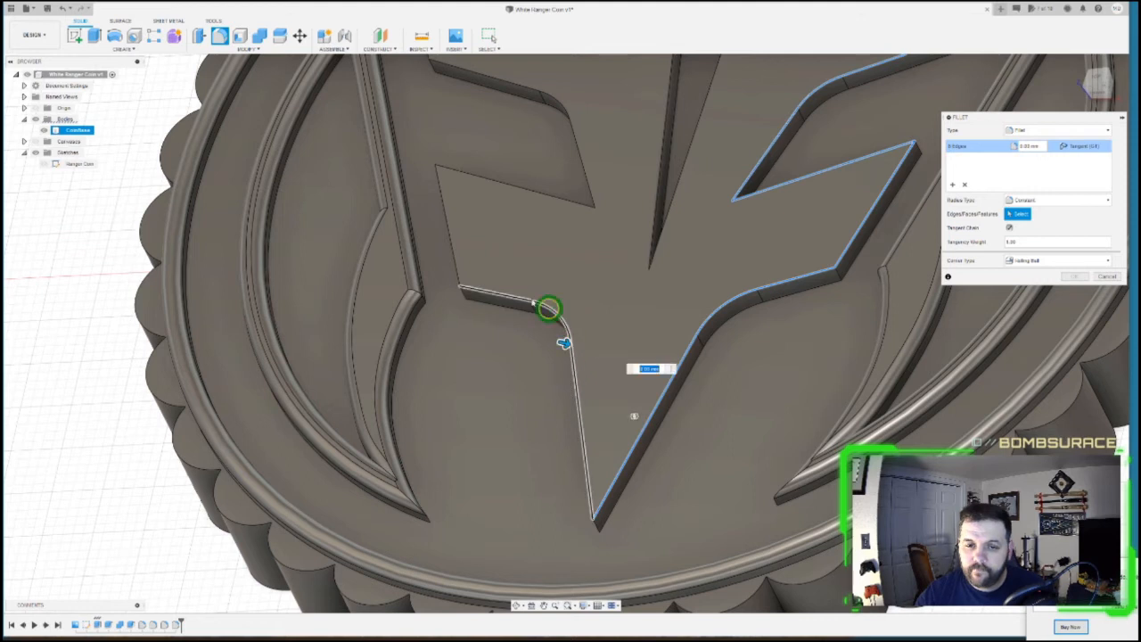
{"action": "left_click", "coordinate": [453, 246]}
{"action": "left_click", "coordinate": [513, 185]}
{"action": "left_click", "coordinate": [582, 163]}
{"action": "scroll", "coordinate": [675, 350], "scroll_direction": "down", "scroll_amount": 3}
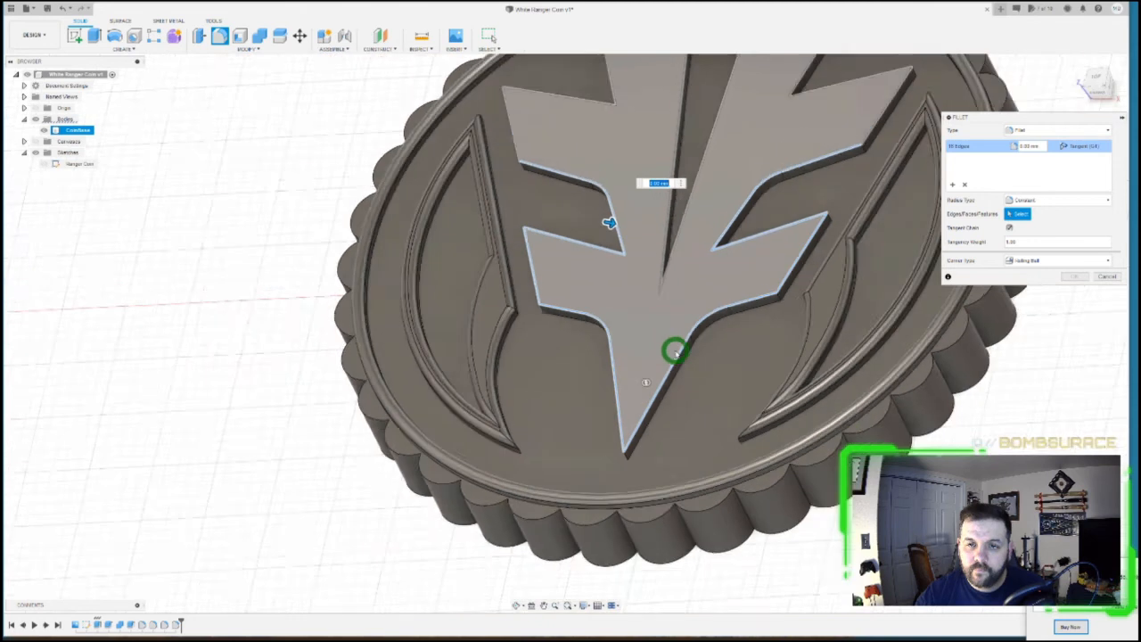
- Add the top edges of the central V and upper prongs to the selection and fillet the helmet outline with a 0.5 mm radius
{"action": "scroll", "coordinate": [731, 91], "scroll_direction": "up", "scroll_amount": 3}
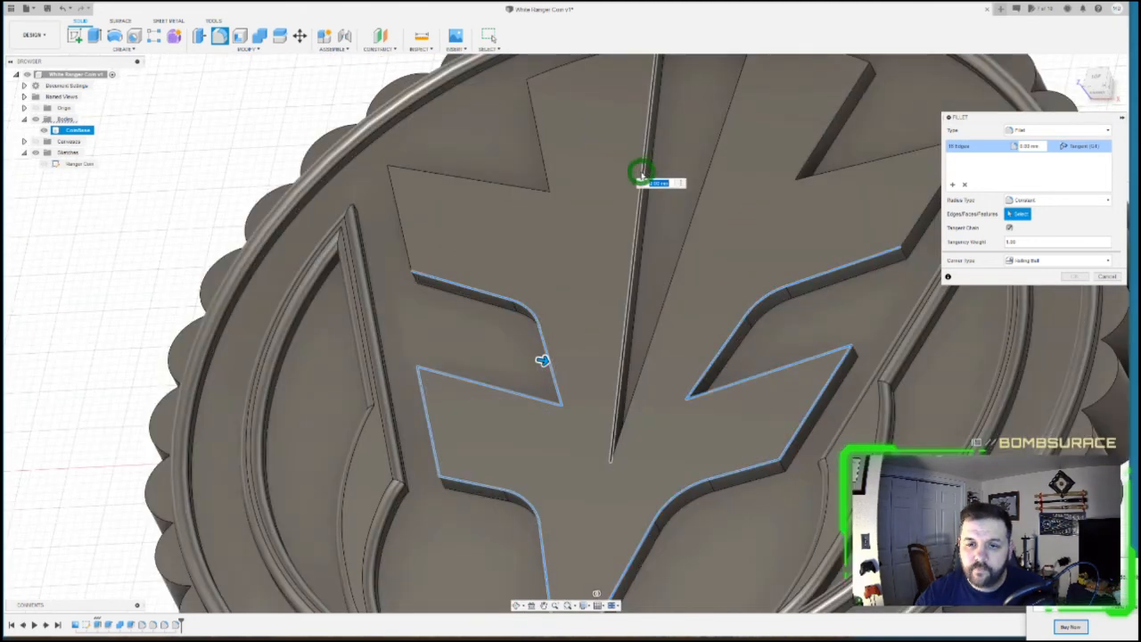
{"action": "left_click", "coordinate": [639, 172]}
{"action": "left_click", "coordinate": [547, 76]}
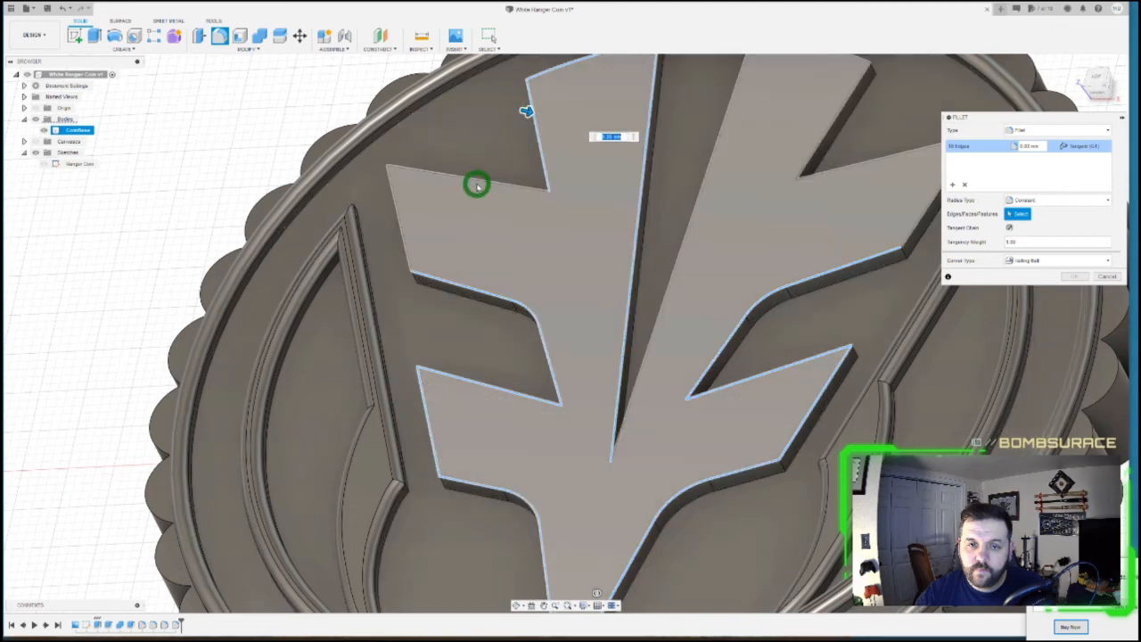
{"action": "left_click", "coordinate": [474, 179]}
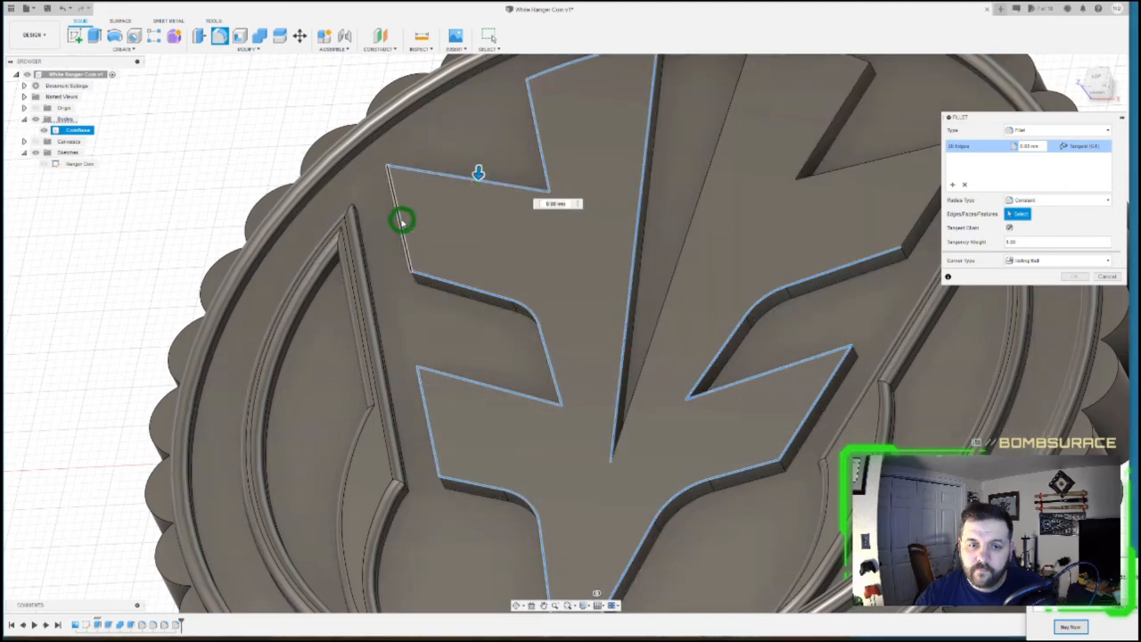
{"action": "left_click", "coordinate": [678, 270]}
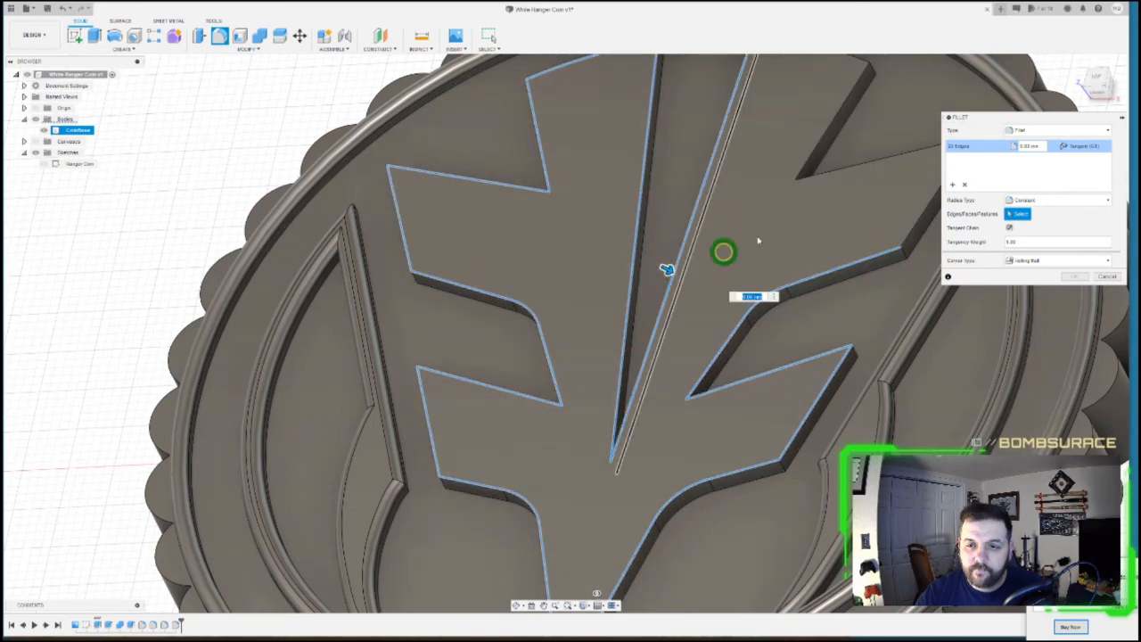
{"action": "left_click", "coordinate": [869, 165]}
{"action": "left_click", "coordinate": [912, 233]}
{"action": "scroll", "coordinate": [826, 134], "scroll_direction": "down", "scroll_amount": 5}
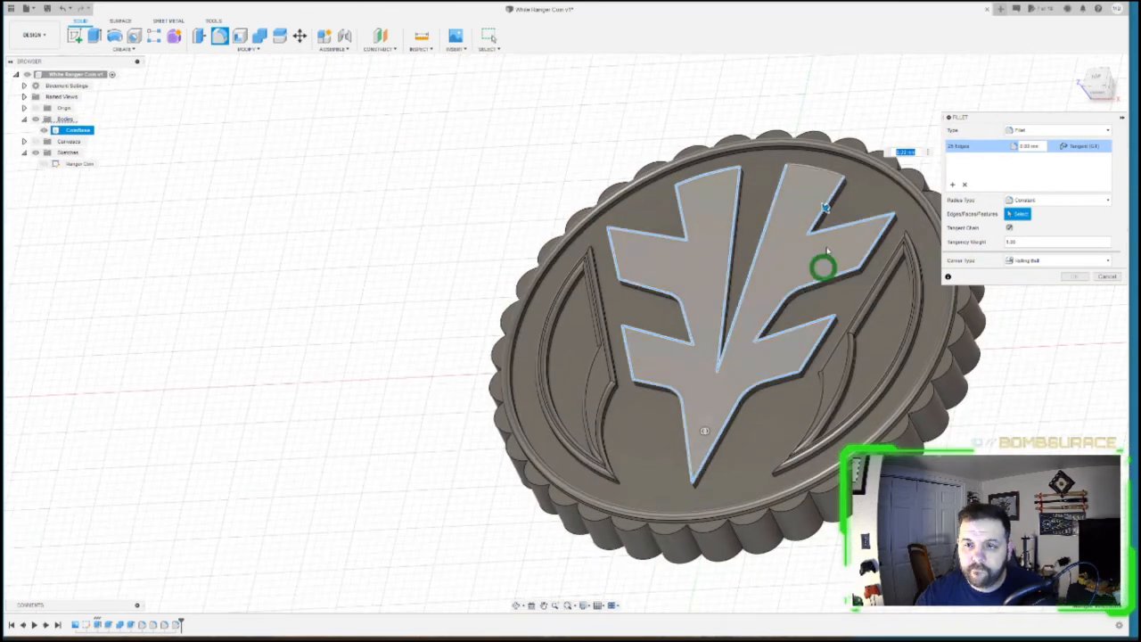
{"action": "scroll", "coordinate": [820, 223], "scroll_direction": "up", "scroll_amount": 5}
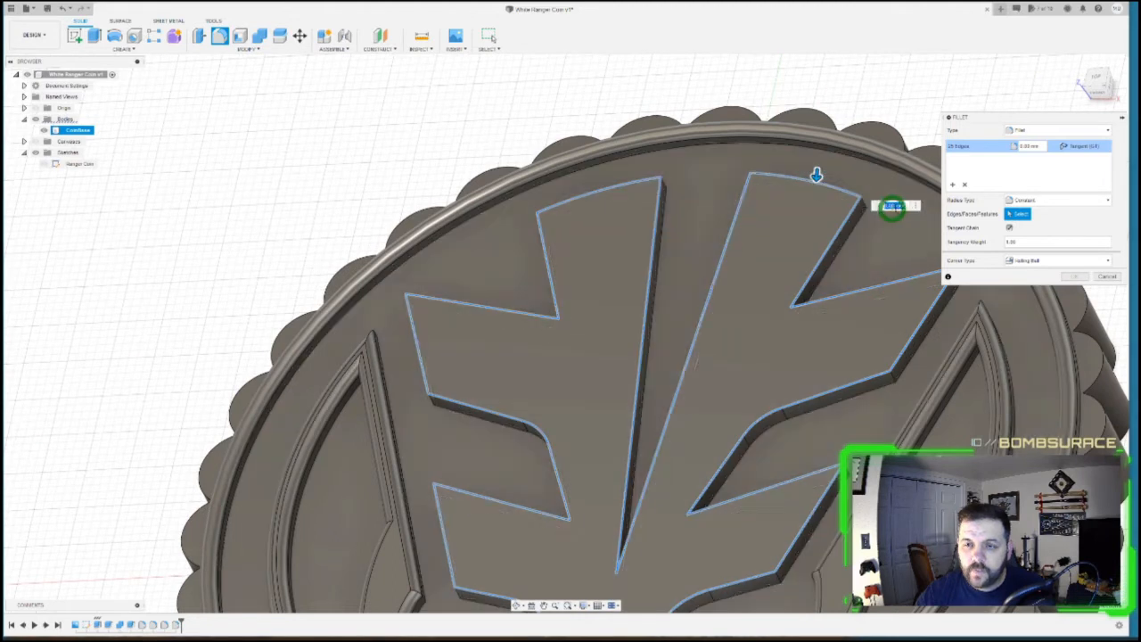
{"action": "type", "text": ".5"}
{"action": "key", "text": "Return"}
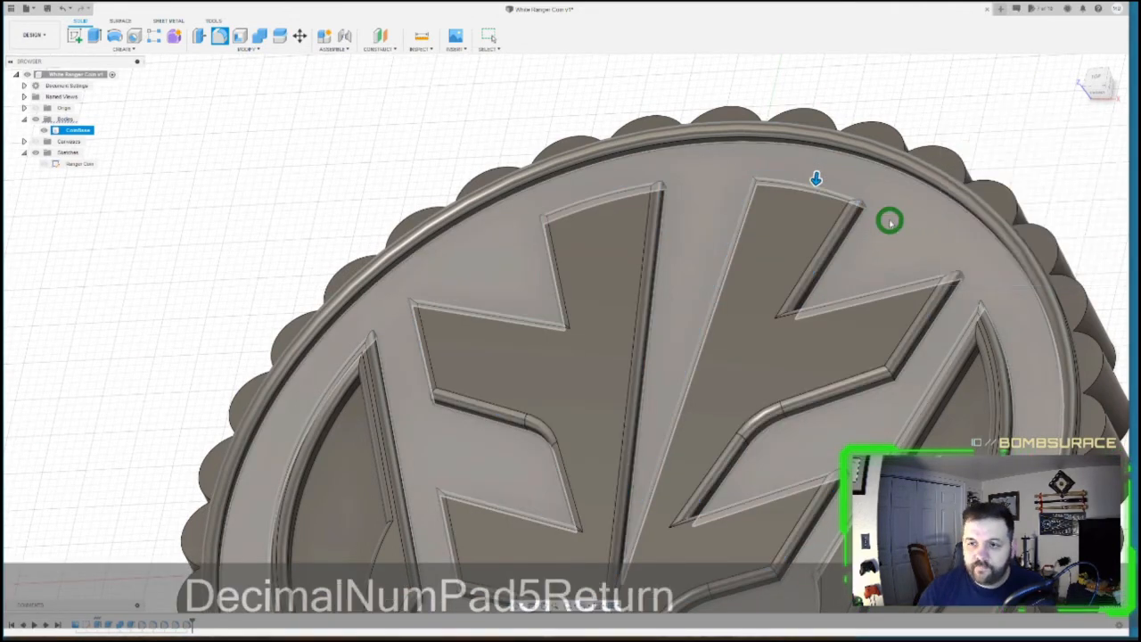
- Inspect the rounded helmet design and the whole coin from the top view
{"action": "scroll", "coordinate": [782, 184], "scroll_direction": "down", "scroll_amount": 5}
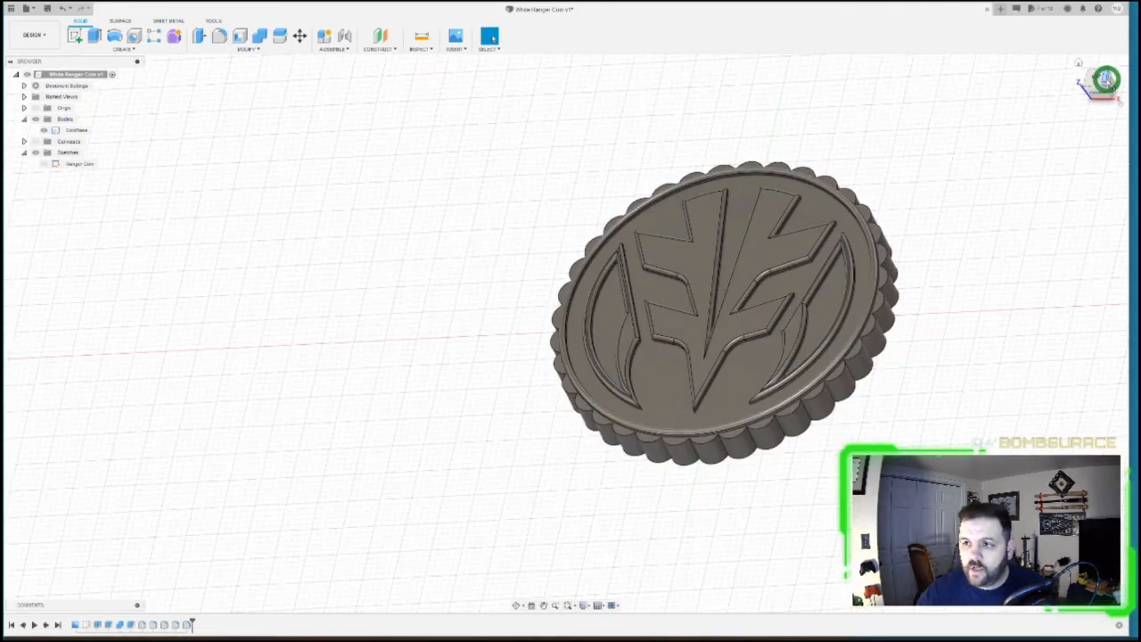
{"action": "left_click", "coordinate": [1100, 82]}
{"action": "scroll", "coordinate": [660, 214], "scroll_direction": "up", "scroll_amount": 5}
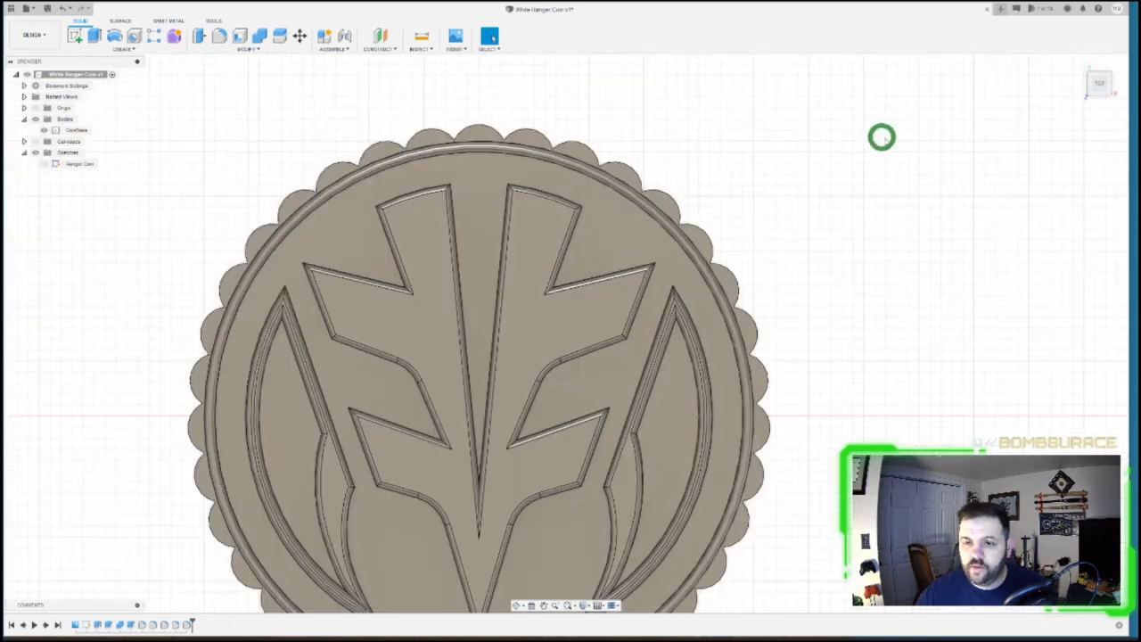
{"action": "scroll", "coordinate": [594, 277], "scroll_direction": "down", "scroll_amount": 3}
{"action": "left_click", "coordinate": [436, 542]}
{"action": "scroll", "coordinate": [438, 542], "scroll_direction": "up", "scroll_amount": 2}
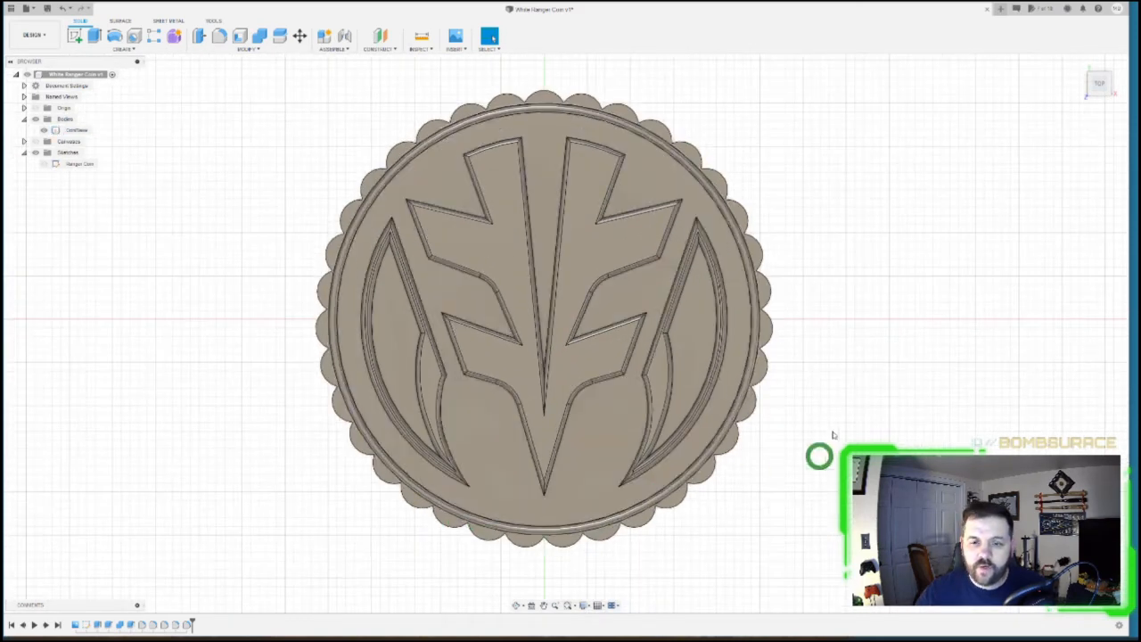
- Set up a 1 mm fillet on the top edge of one scallop at the coin's upper right and check its preview
{"action": "left_click", "coordinate": [1095, 84]}
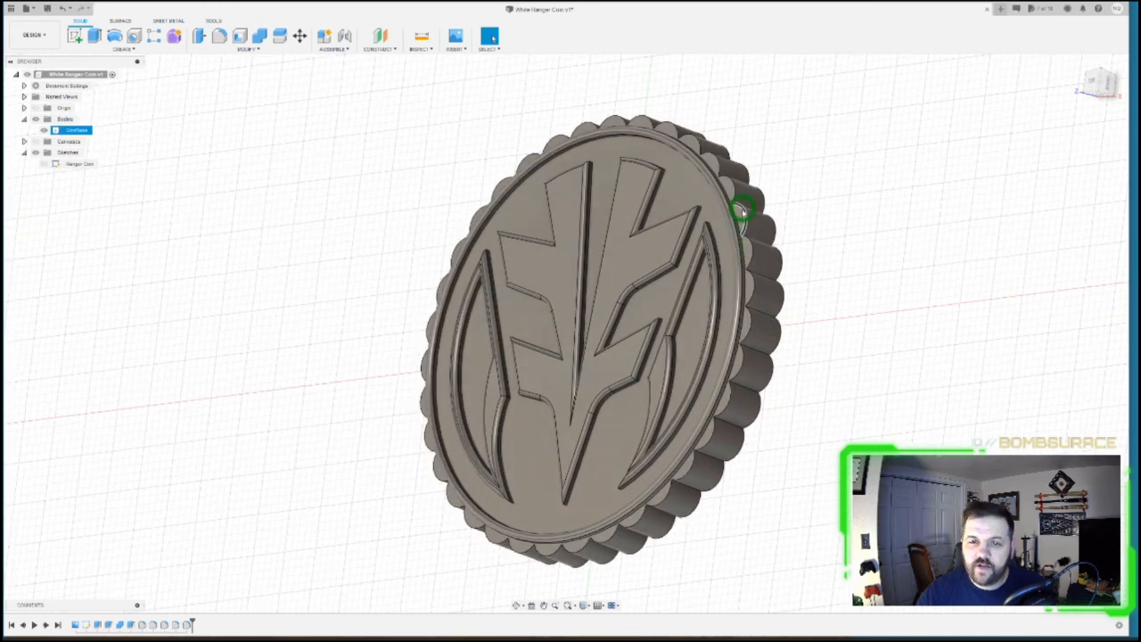
{"action": "scroll", "coordinate": [743, 214], "scroll_direction": "up", "scroll_amount": 2}
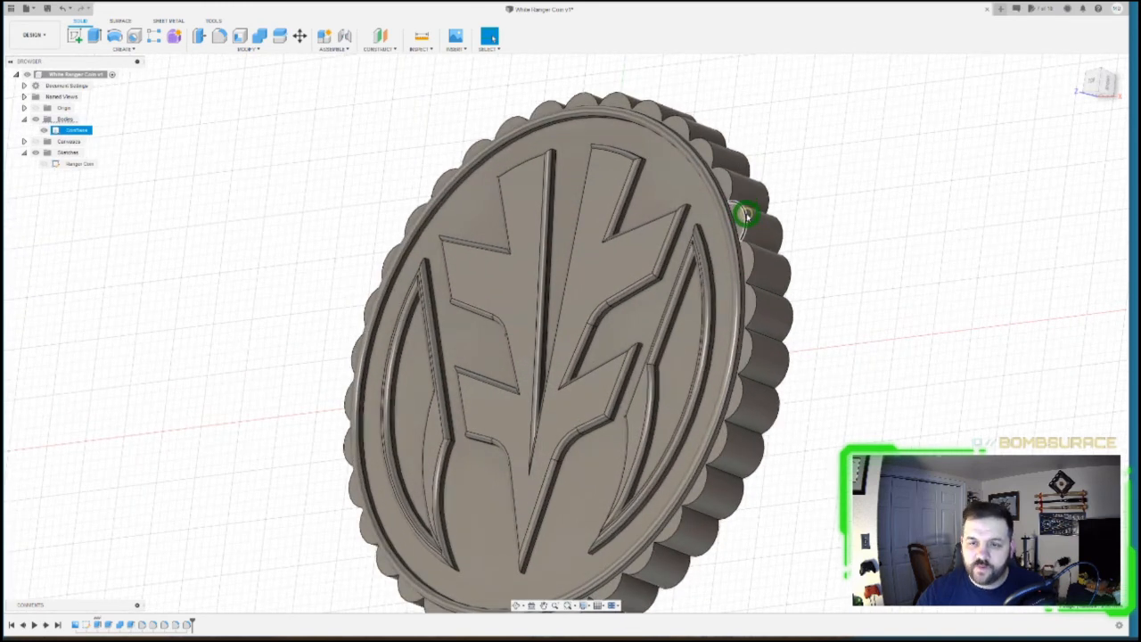
{"action": "key", "text": "f"}
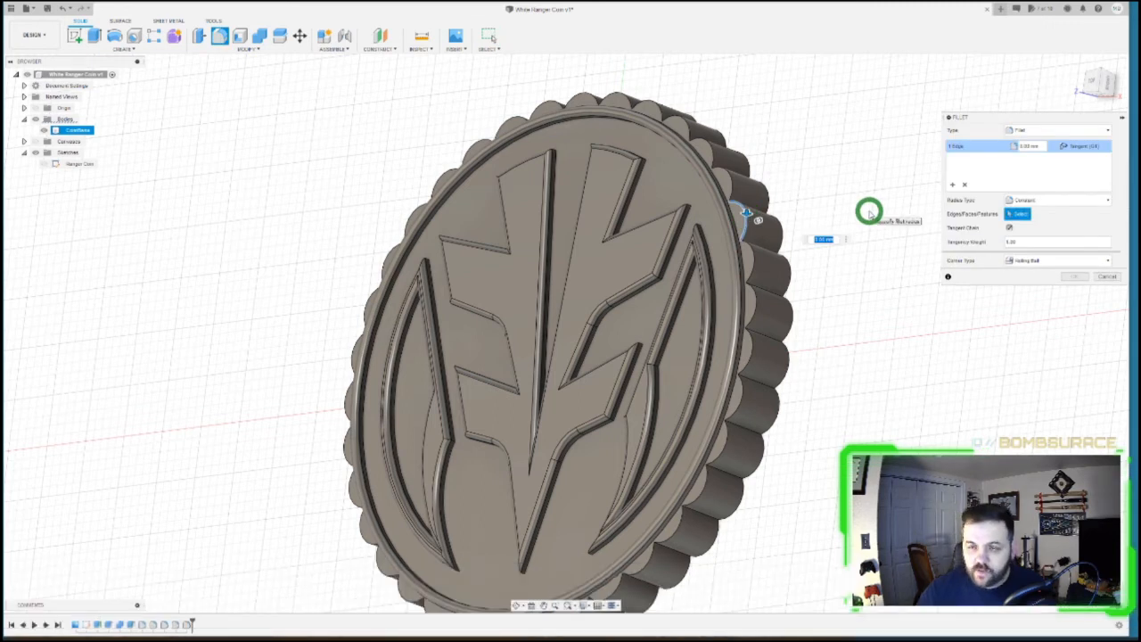
{"action": "type", "text": "5"}
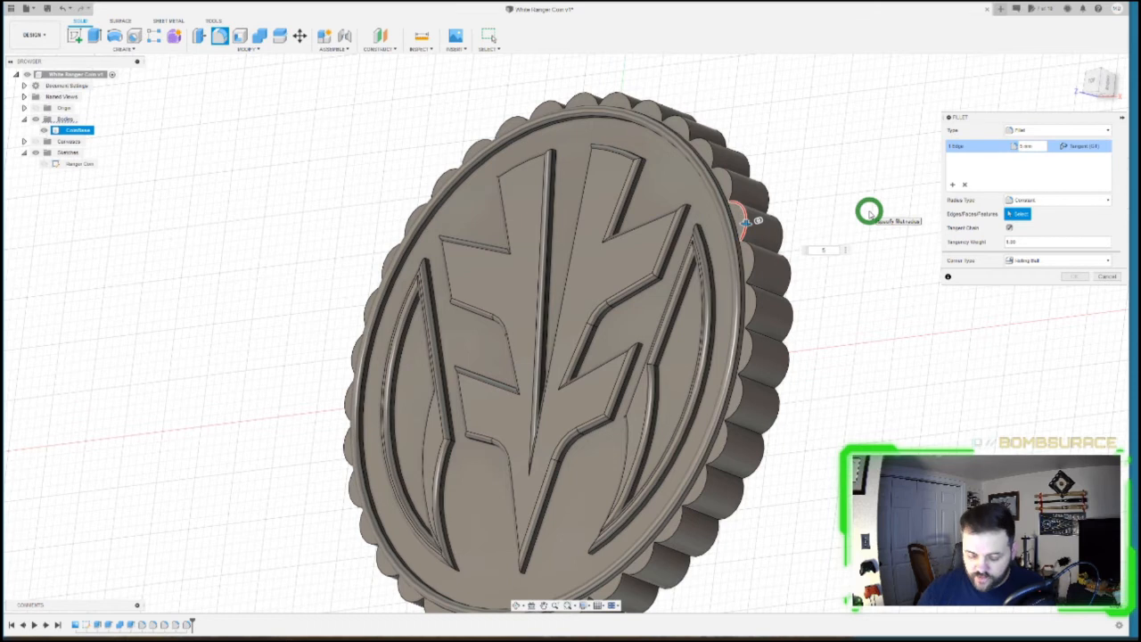
{"action": "key", "text": "BackSpace"}
{"action": "type", "text": "2"}
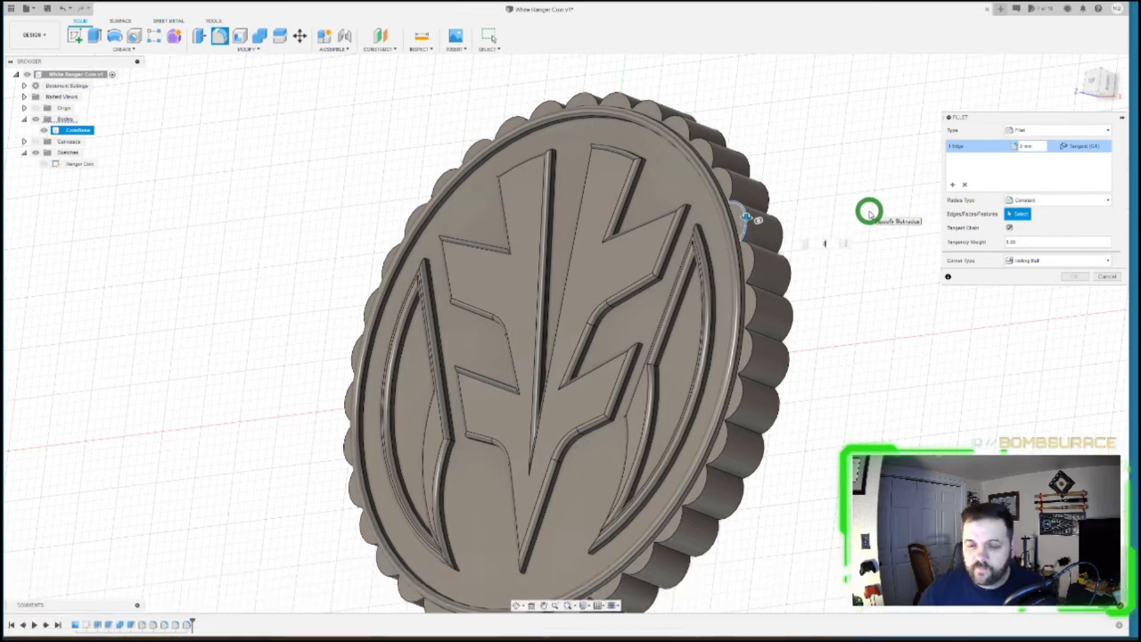
{"action": "key", "text": "BackSpace"}
{"action": "type", "text": "1"}
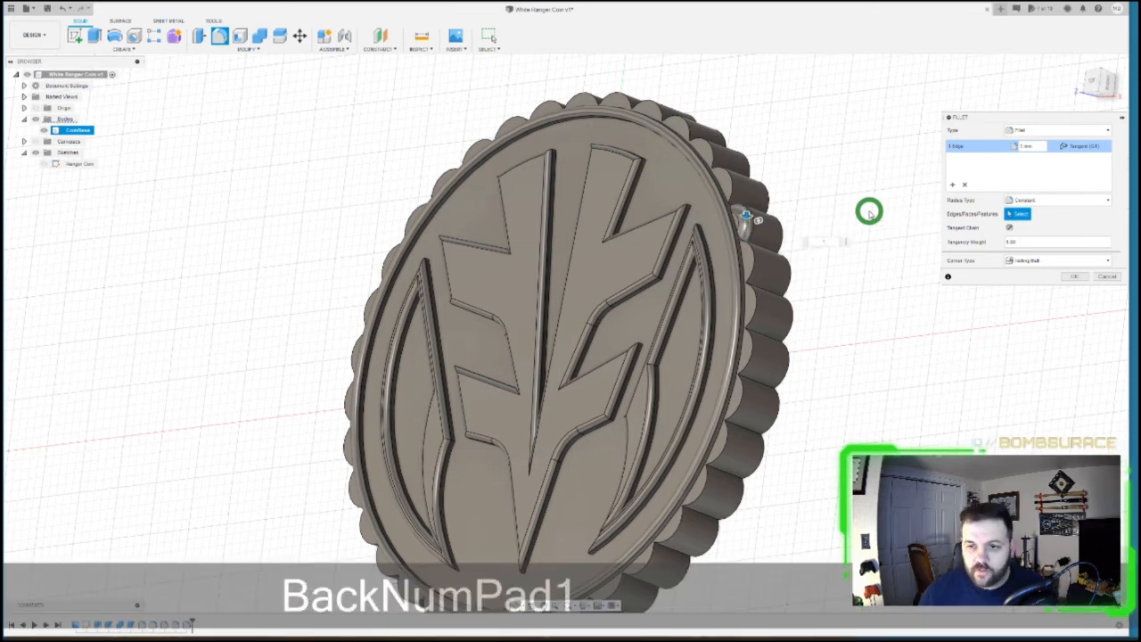
{"action": "scroll", "coordinate": [751, 222], "scroll_direction": "up", "scroll_amount": 5}
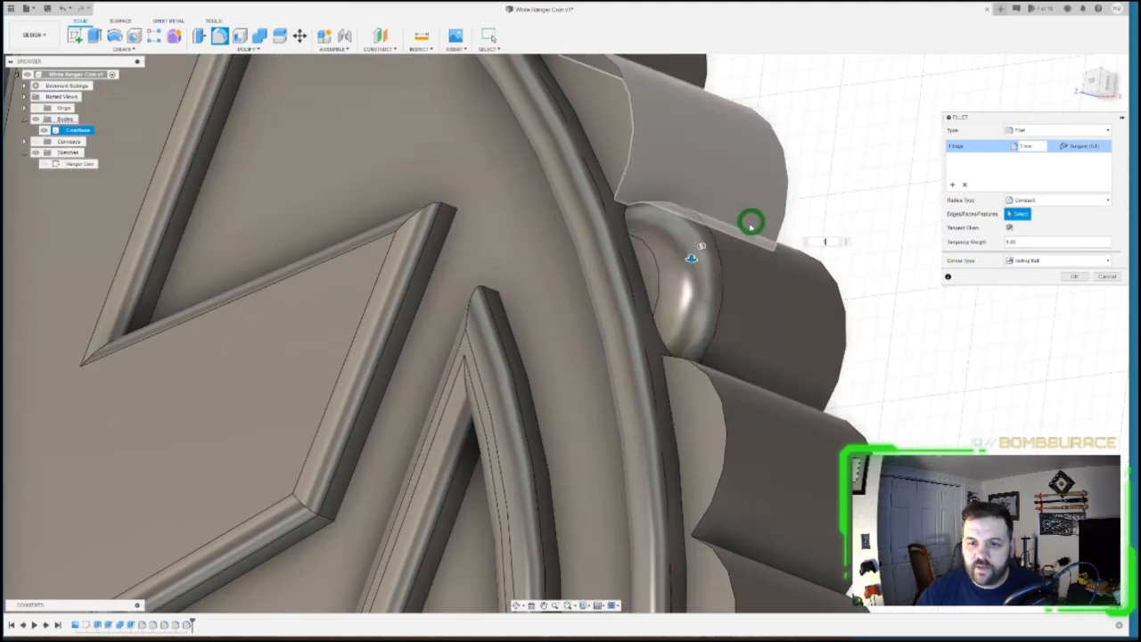
{"action": "scroll", "coordinate": [624, 255], "scroll_direction": "down", "scroll_amount": 4}
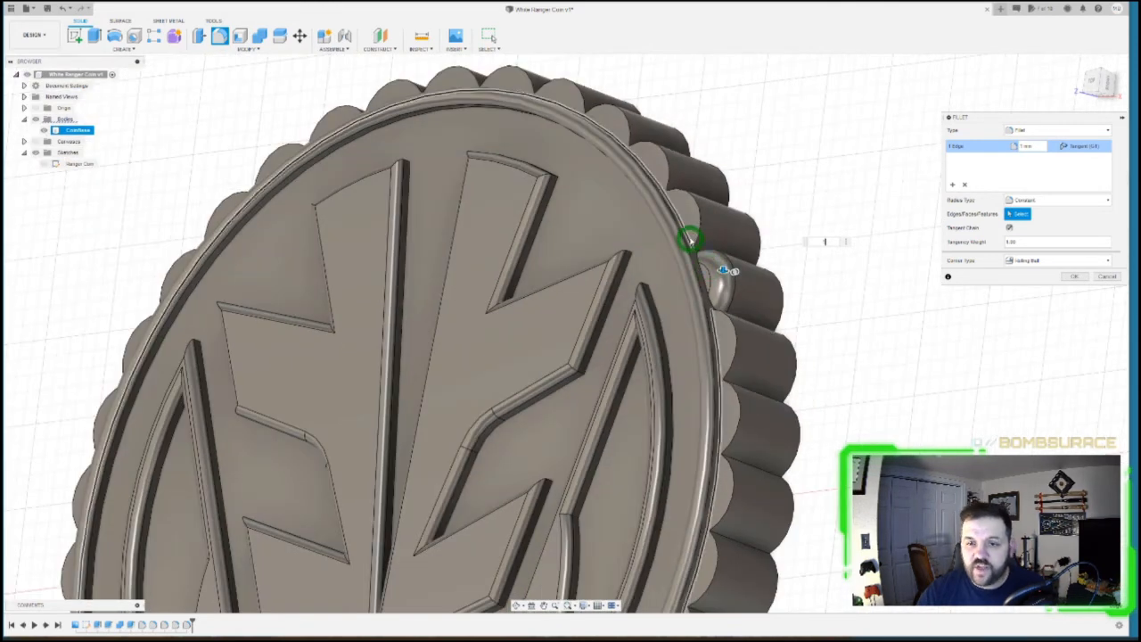
{"action": "scroll", "coordinate": [800, 256], "scroll_direction": "down", "scroll_amount": 3}
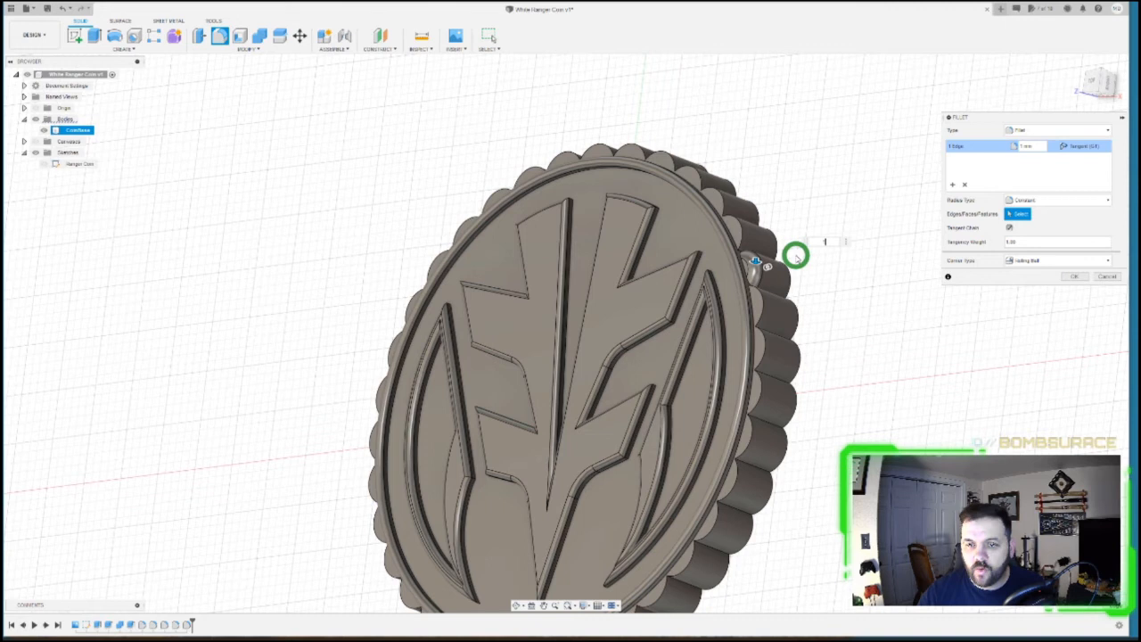
{"action": "middle_click_drag", "start_coordinate": [737, 295], "coordinate": [740, 482], "text": "shift"}
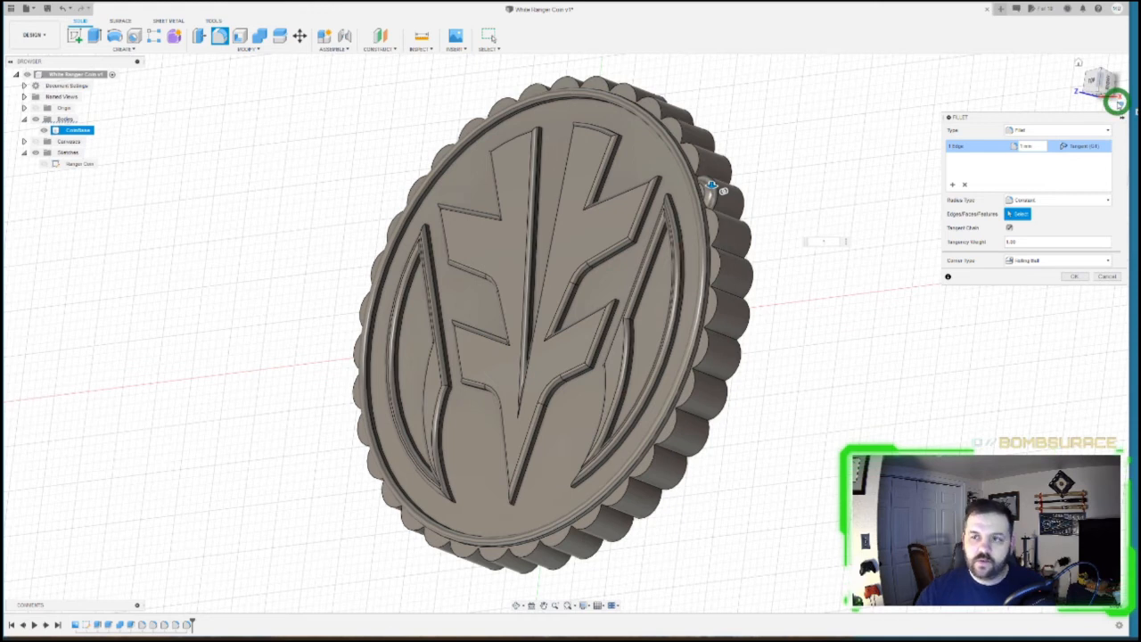
{"action": "left_click", "coordinate": [1096, 80]}
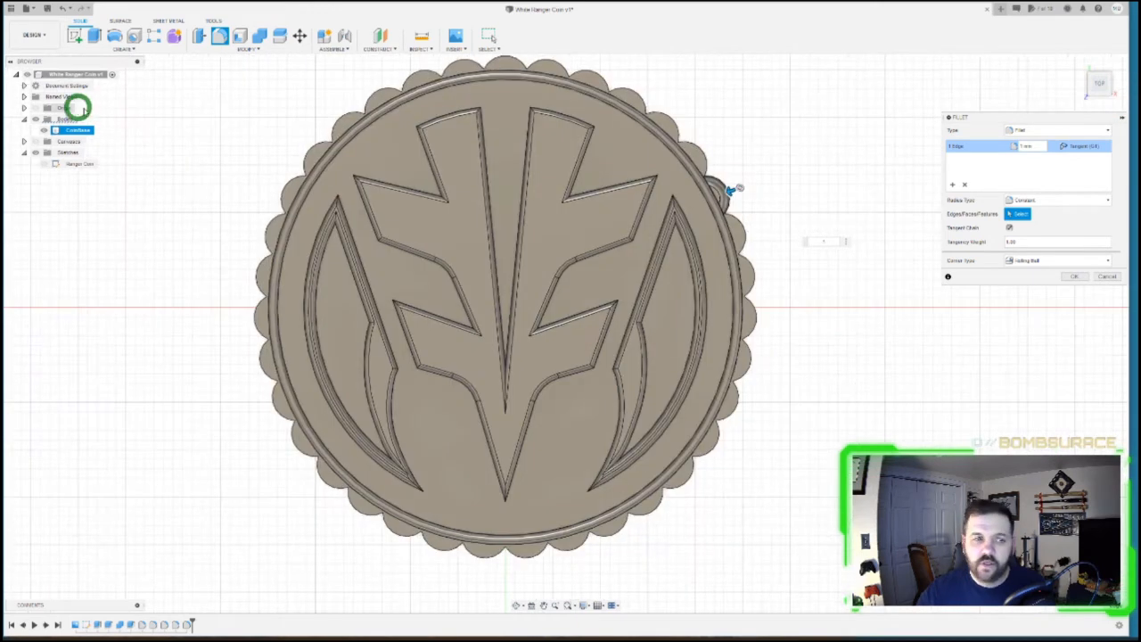
- Check the underlying sketch with the coin body hidden, restore the original visibility, and apply the scallop fillet
{"action": "left_click", "coordinate": [45, 130]}
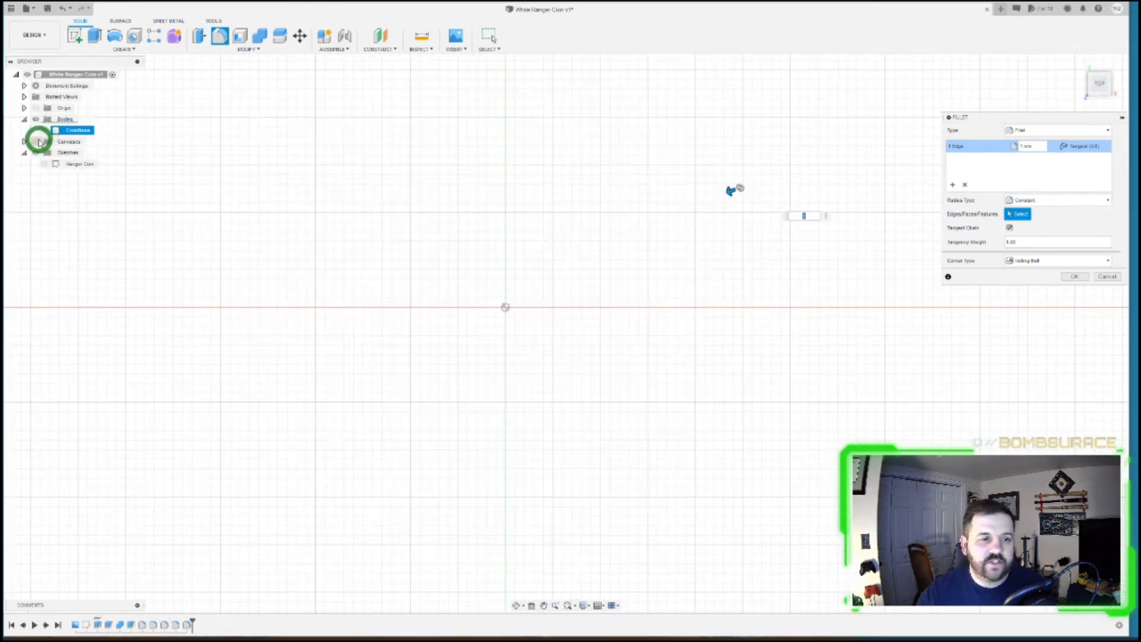
{"action": "left_click", "coordinate": [35, 141]}
{"action": "left_click", "coordinate": [44, 164]}
{"action": "left_click", "coordinate": [36, 141]}
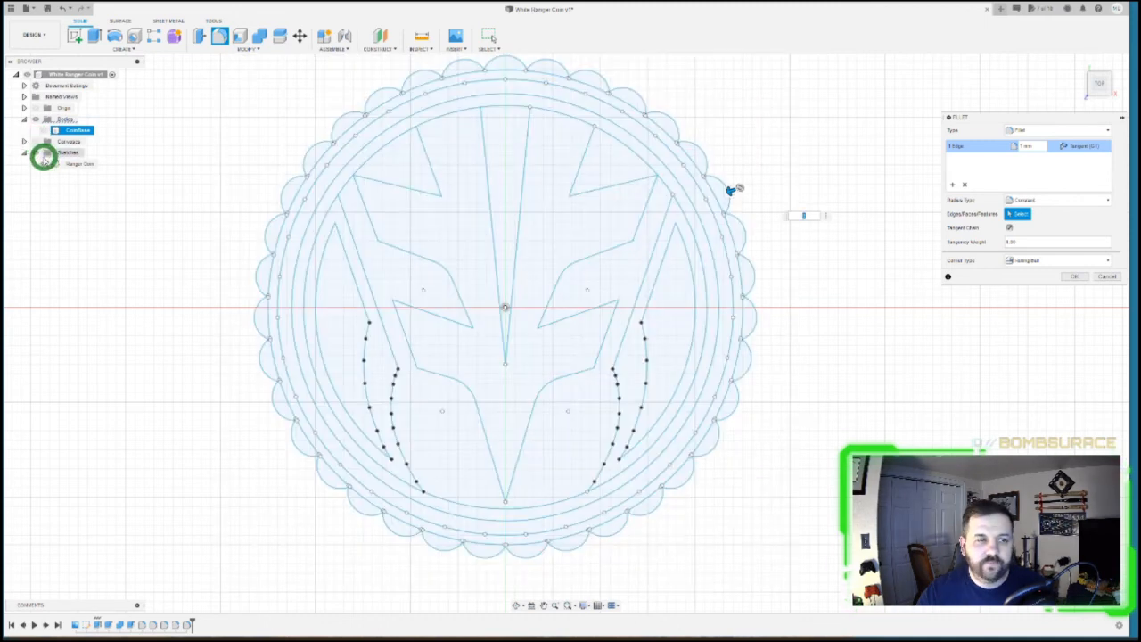
{"action": "left_click", "coordinate": [44, 155]}
{"action": "left_click", "coordinate": [44, 130]}
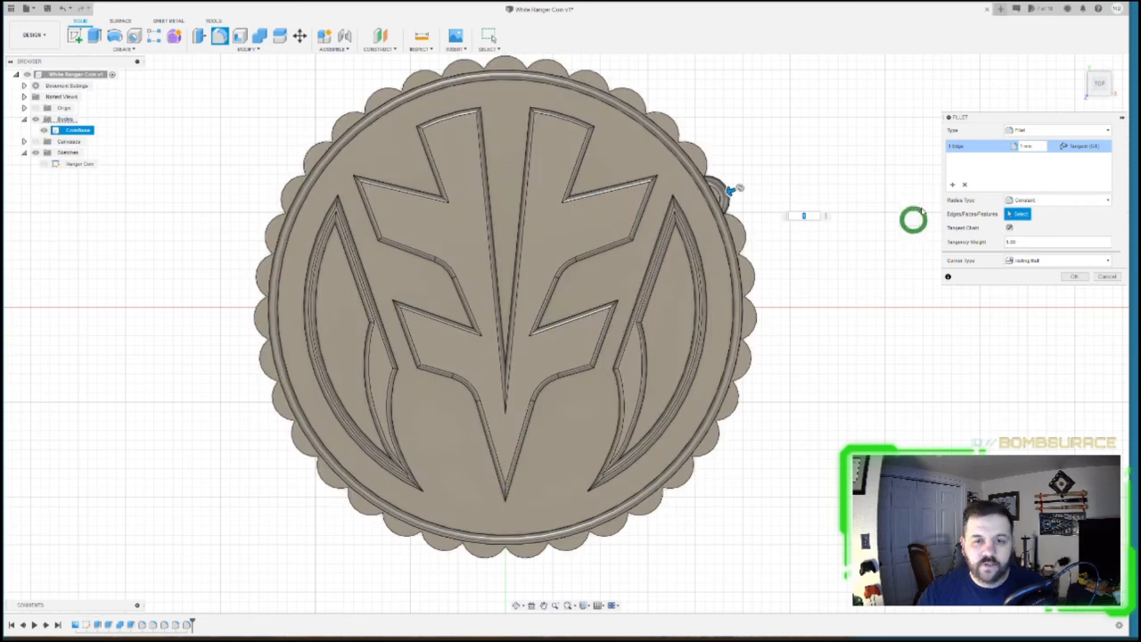
{"action": "left_click", "coordinate": [1076, 276]}
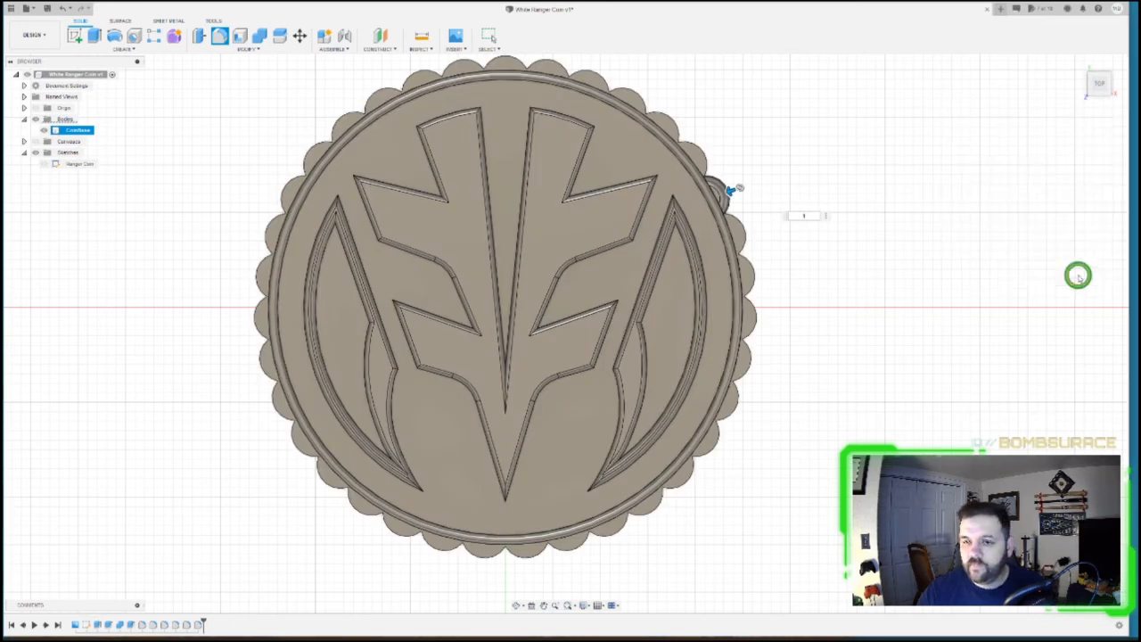
- Start exporting the coin body as a binary STL mesh with high refinement
{"action": "mouse_move", "coordinate": [1099, 84]}
{"action": "left_mouse_down"}
{"action": "mouse_move", "coordinate": [1031, 74]}
{"action": "mouse_move", "coordinate": [1052, 82]}
{"action": "left_mouse_up"}
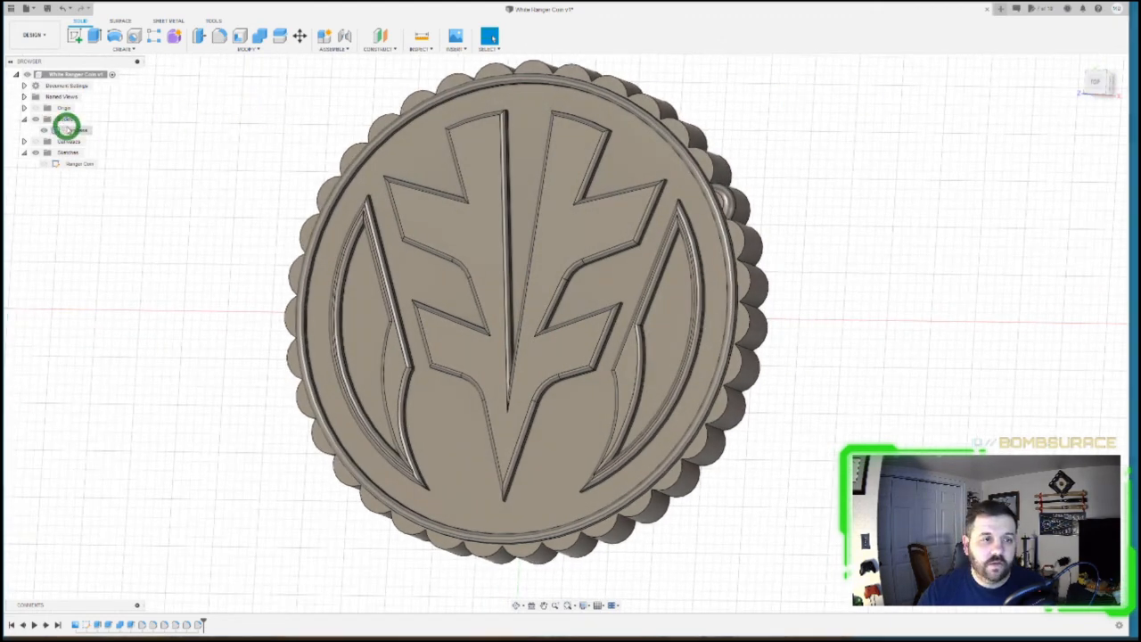
{"action": "left_click", "coordinate": [67, 130]}
{"action": "right_click", "coordinate": [71, 129]}
{"action": "left_click", "coordinate": [133, 224]}
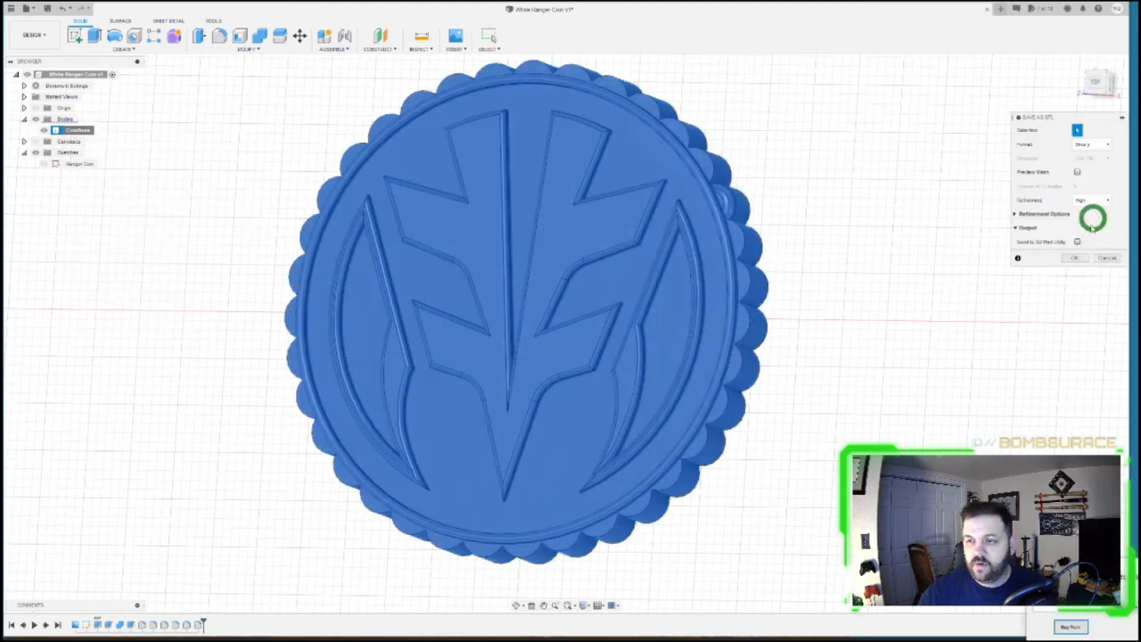
{"action": "left_click", "coordinate": [1076, 258]}
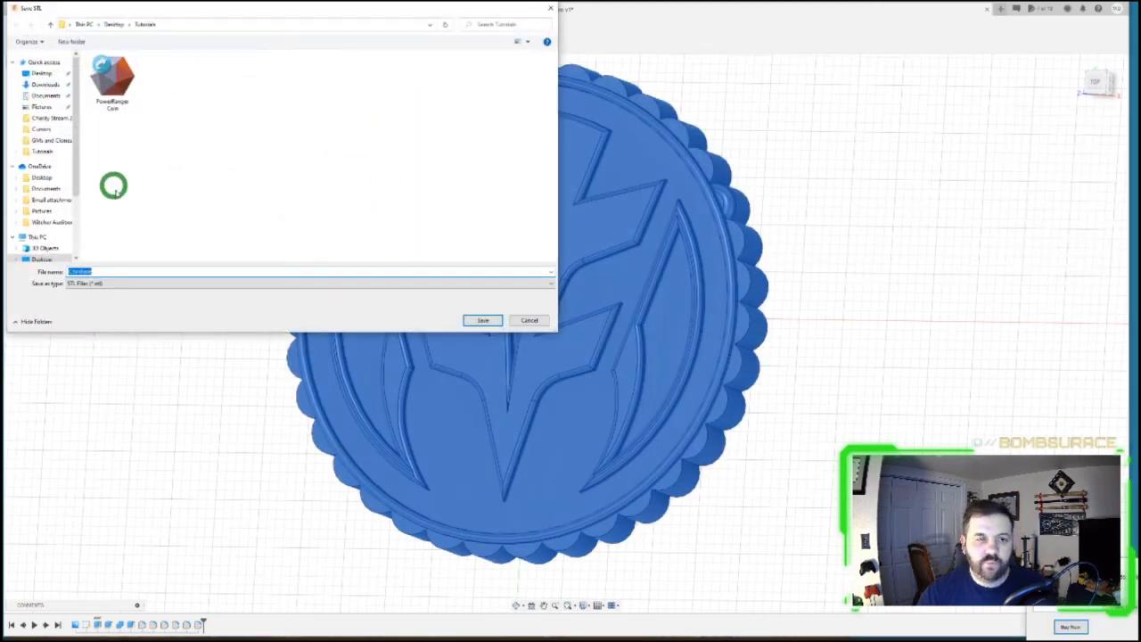
- Save the STL file in the Tutorials folder as WhiteRangerCoin and clear the body selection
{"action": "type", "text": "WH"}
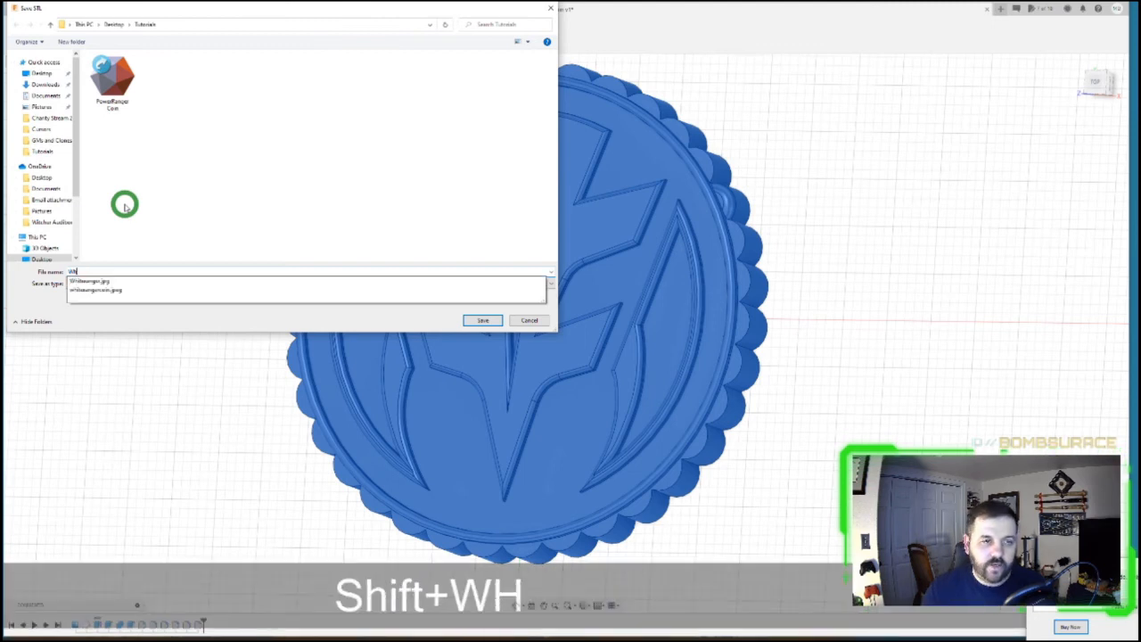
{"action": "type", "text": "ite"}
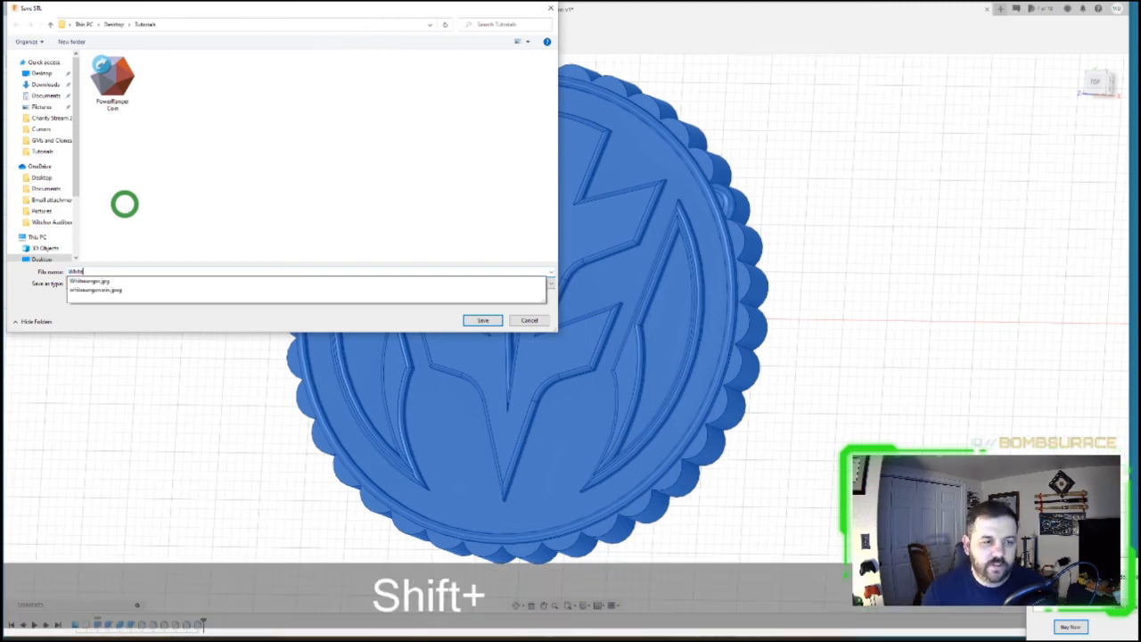
{"action": "type", "text": "RangerCoin"}
{"action": "key", "text": "Return"}
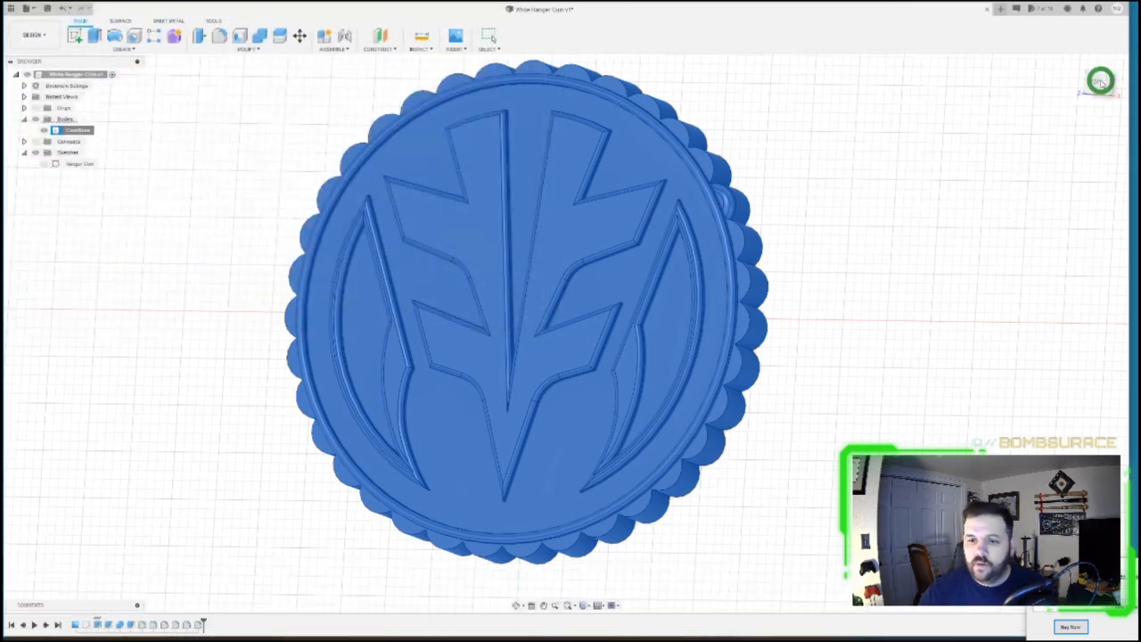
{"action": "key", "text": "Escape"}
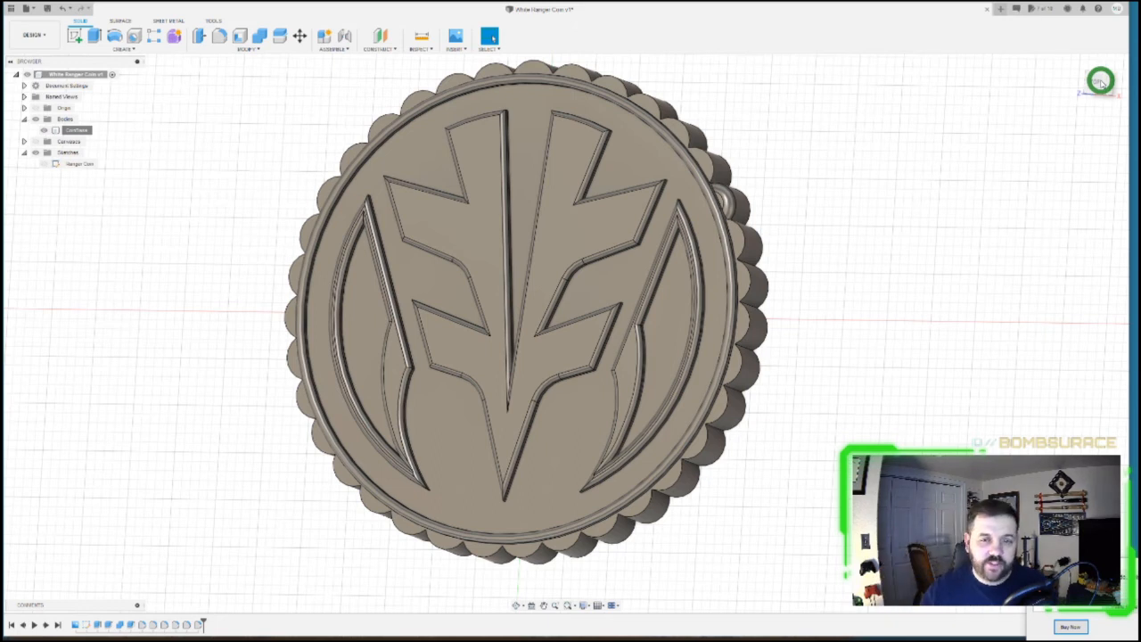
- Inspect the finished coin's helmet design and scalloped edge at an angle and from the top view
{"action": "left_click", "coordinate": [1098, 81]}
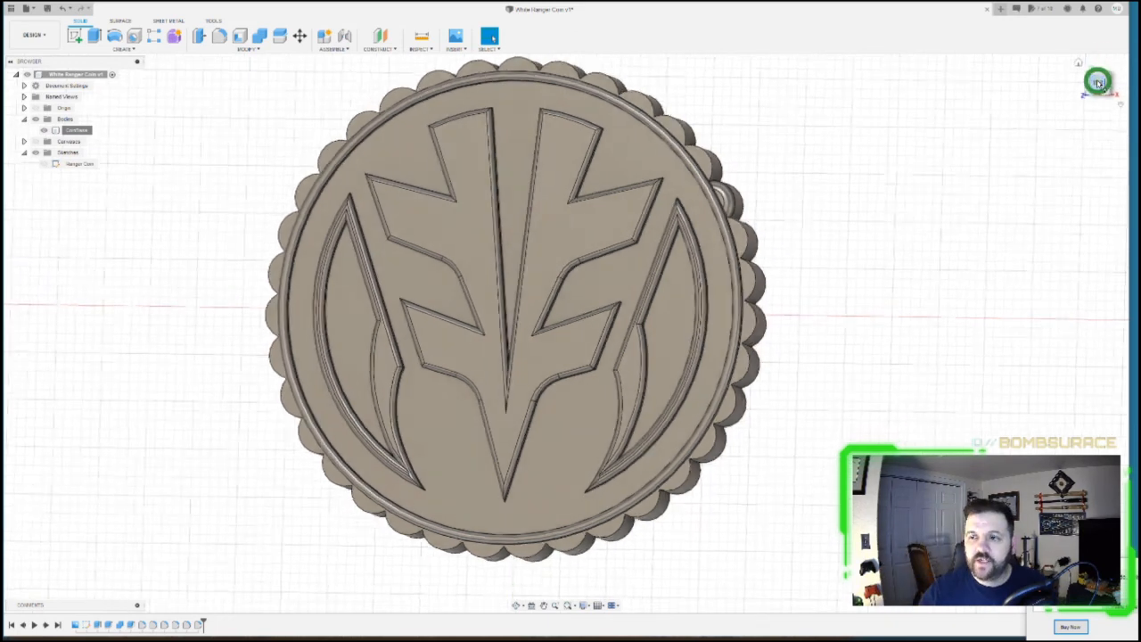
{"action": "mouse_move", "coordinate": [566, 332]}
{"action": "middle_mouse_down", "text": "shift"}
{"action": "mouse_move", "coordinate": [636, 302]}
{"action": "mouse_move", "coordinate": [642, 186]}
{"action": "mouse_move", "coordinate": [705, 140]}
{"action": "mouse_move", "coordinate": [721, 107]}
{"action": "mouse_move", "coordinate": [721, 323]}
{"action": "mouse_move", "coordinate": [741, 295]}
{"action": "mouse_move", "coordinate": [752, 191]}
{"action": "middle_mouse_up", "text": "shift"}
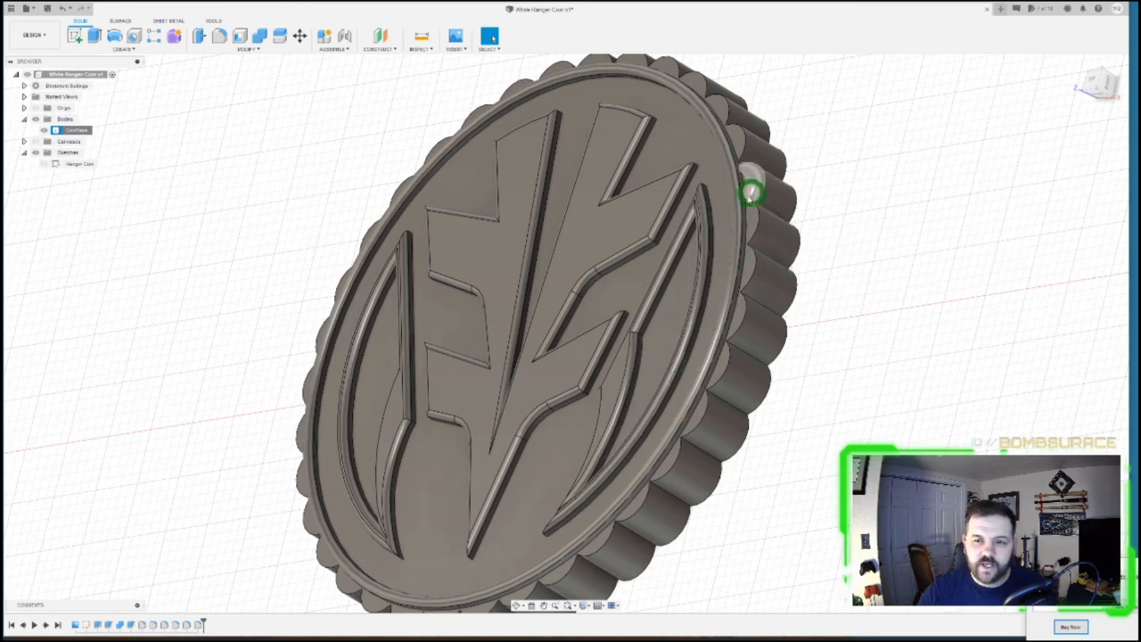
{"action": "left_click", "coordinate": [1092, 81]}
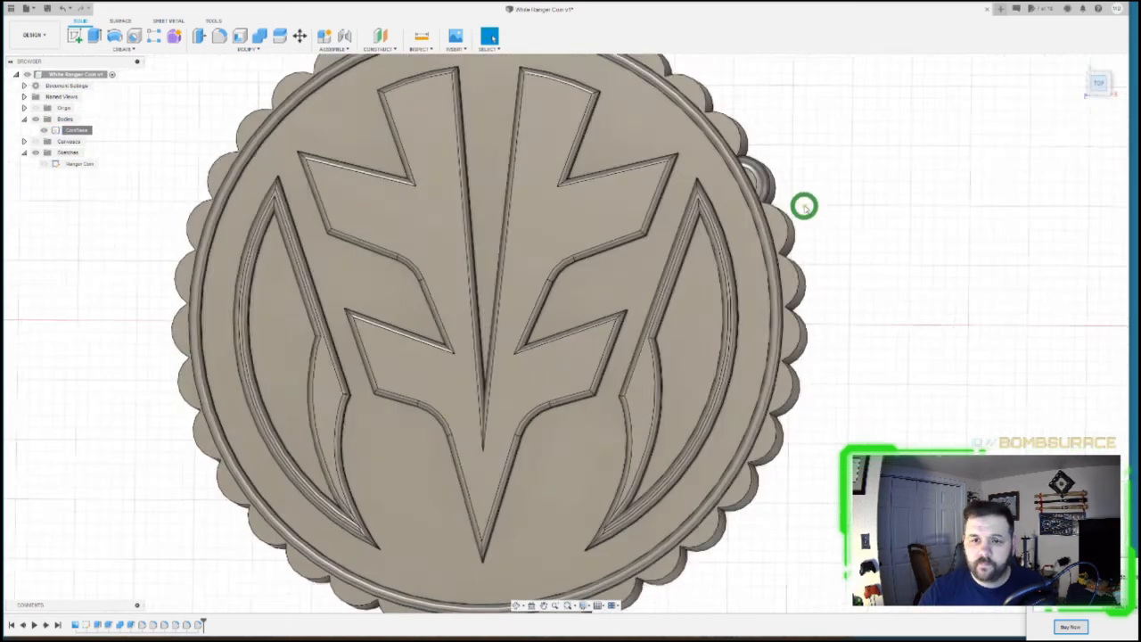
{"action": "scroll", "coordinate": [527, 206], "scroll_direction": "down", "scroll_amount": 3}
{"action": "scroll", "coordinate": [648, 107], "scroll_direction": "up", "scroll_amount": 1}
{"action": "scroll", "coordinate": [648, 107], "scroll_direction": "up", "scroll_amount": 1}
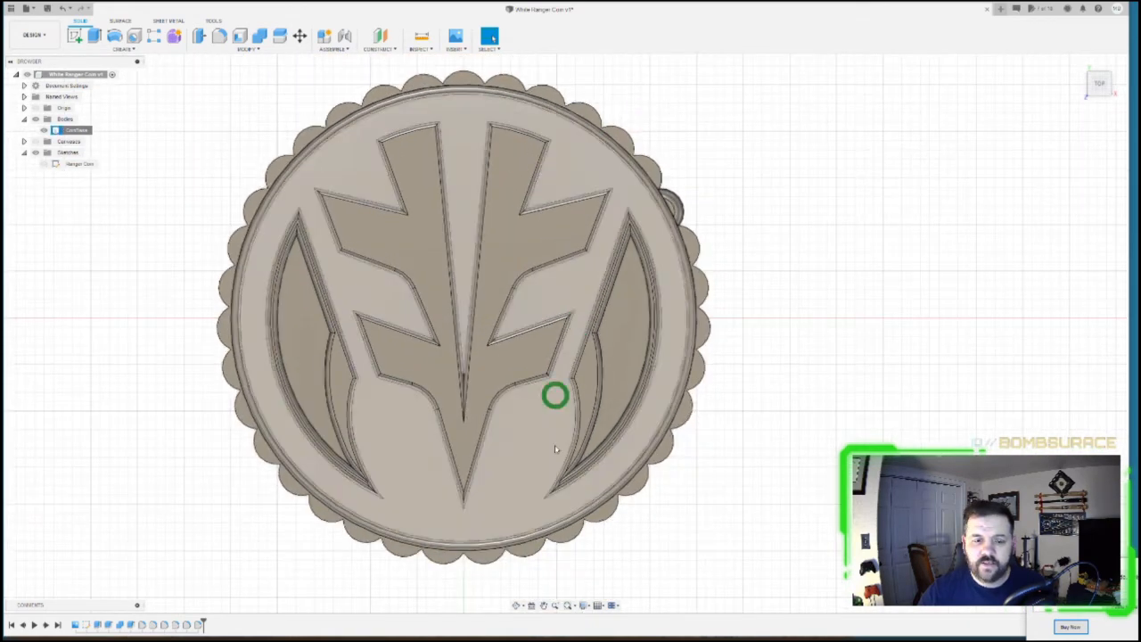